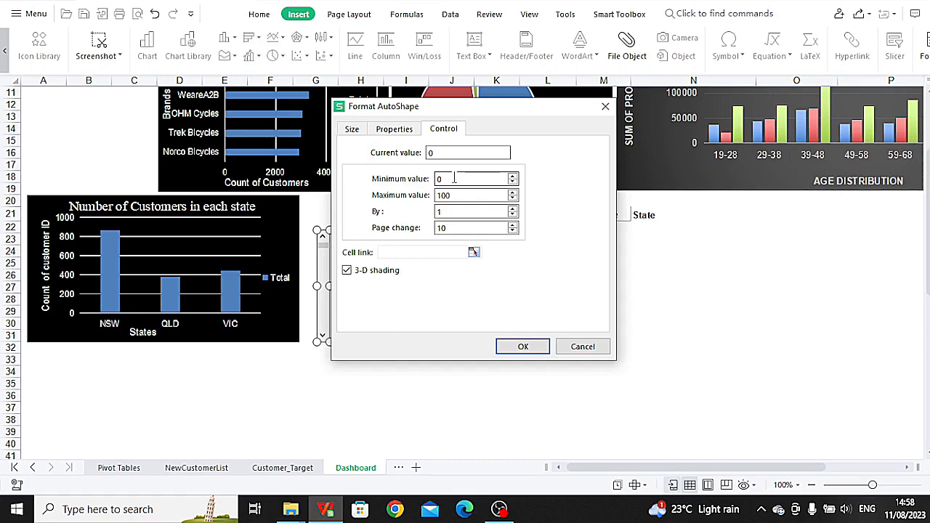
# - Set the scroll bar's maximum value to 30 in its control settings
pyautogui.press('Tab')
pyautogui.write('30')
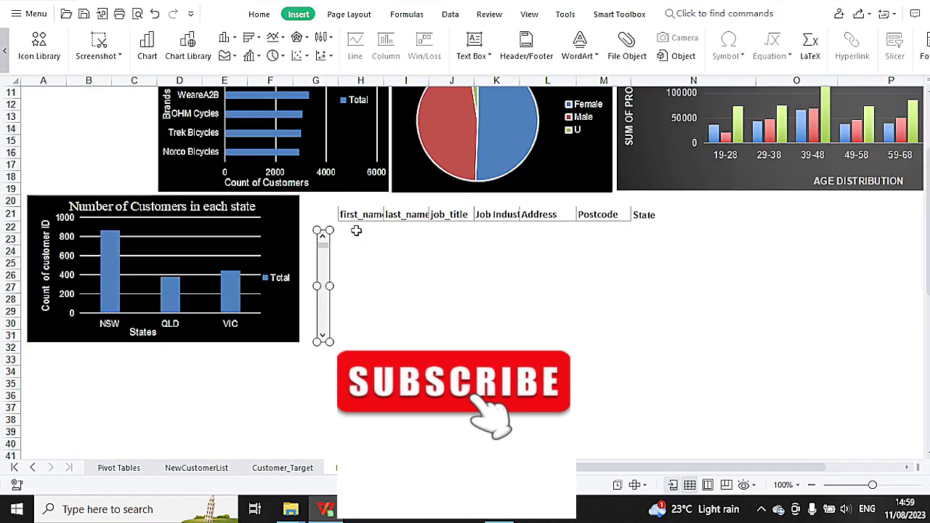
# - Enter =OFFSET(Customer_Target!A2,Customer_Target!$I$2,0) in H22 under first_name and fill it down the column to row 31
pyautogui.click(357, 227)
pyautogui.write('=OFFSET(')
pyautogui.click(283, 468)
pyautogui.click(55, 107)
pyautogui.click(350, 468)
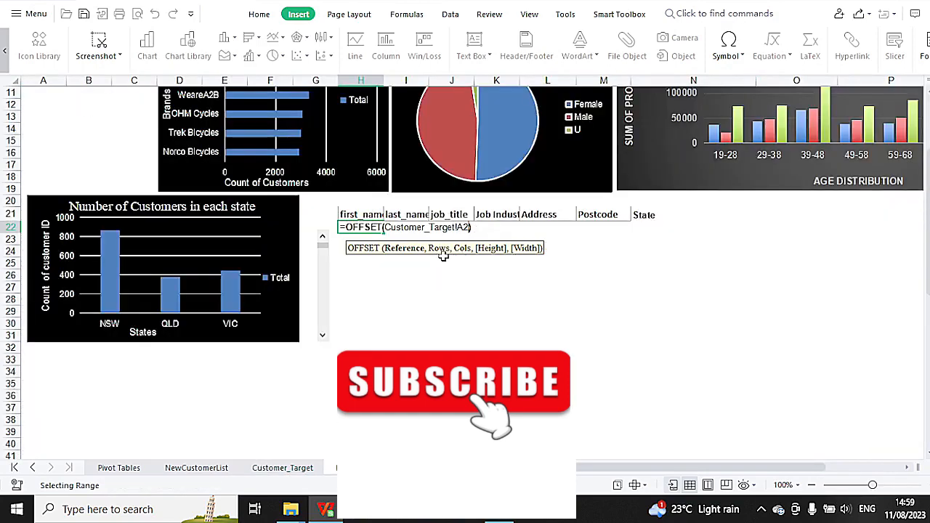
pyautogui.write(',')
pyautogui.click(282, 468)
pyautogui.click(773, 108)
pyautogui.click(350, 468)
pyautogui.press('F4')
pyautogui.write(',0')
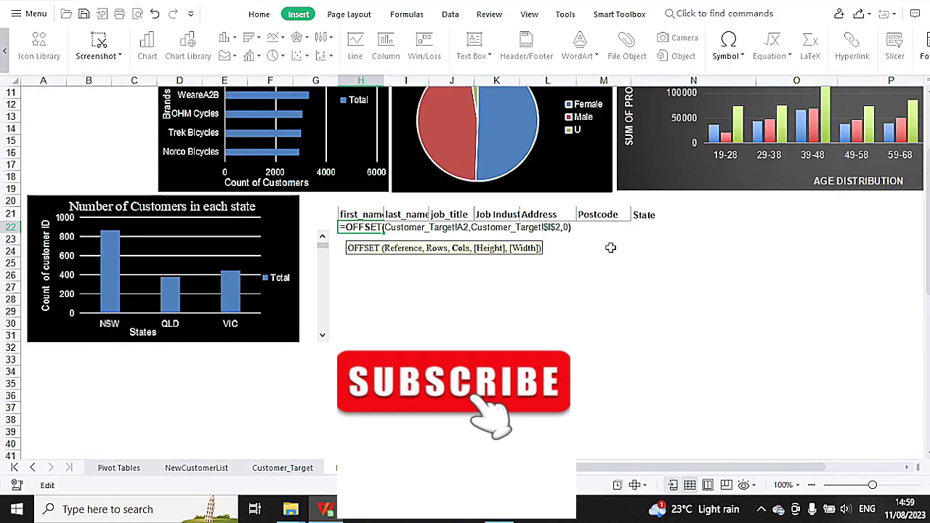
pyautogui.click(593, 227)
pyautogui.click(363, 227)
pyautogui.moveTo(384, 233); pyautogui.dragTo(381, 336)
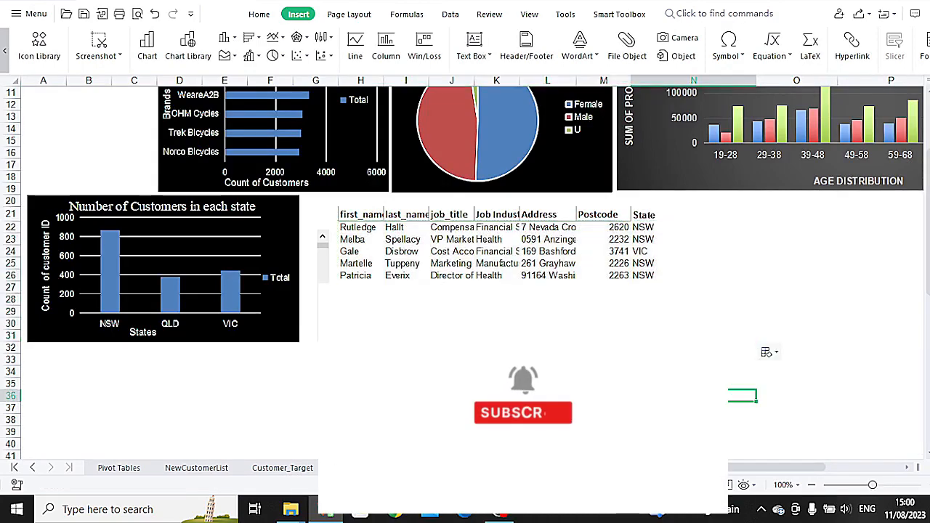
# - Test the scroll bar beside the customer list by stepping it upward several times
pyautogui.click(322, 238)
pyautogui.click(323, 237)
pyautogui.click(322, 238)
pyautogui.click(323, 238)
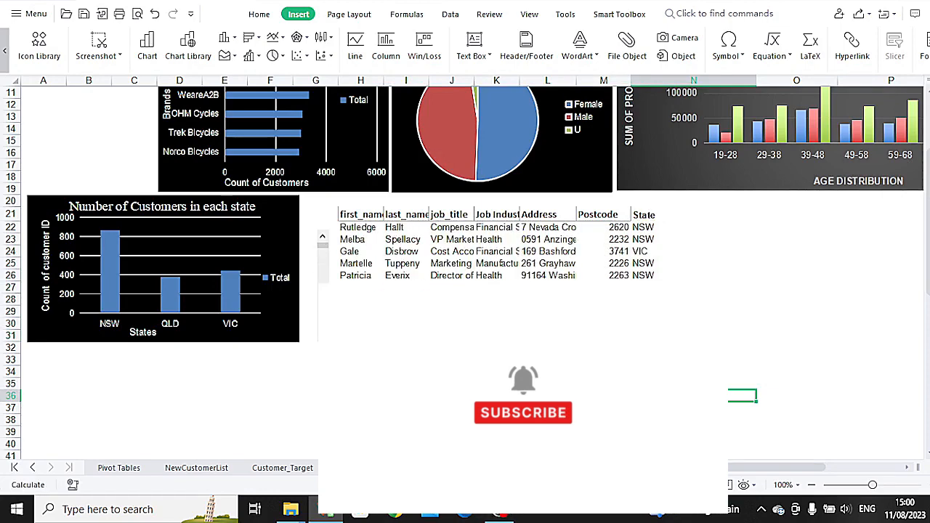
# - Insert two rows above row 20, between the upper charts and the state chart on the dashboard
pyautogui.scroll(4, 698, 234)
pyautogui.scroll(-1, 697, 234)
pyautogui.rightClick(11, 285)
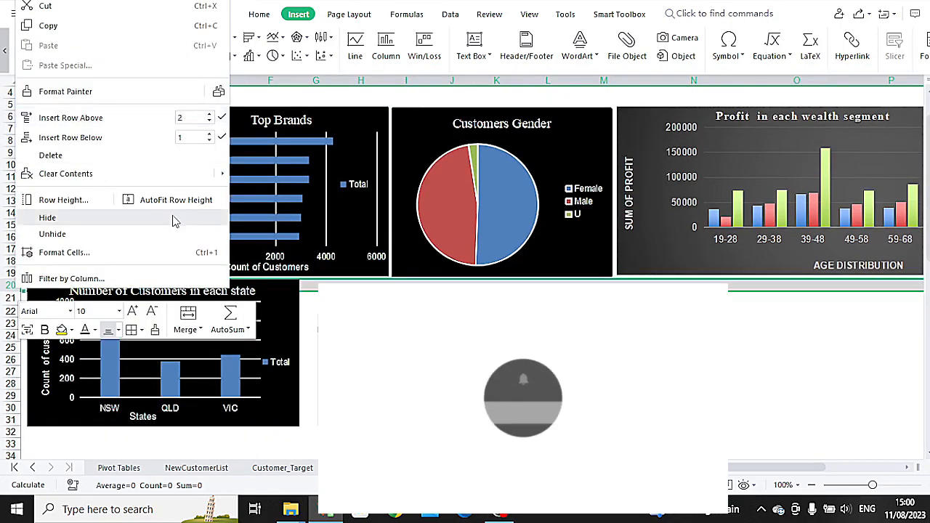
pyautogui.click(207, 112)
pyautogui.click(220, 114)
pyautogui.click(694, 347)
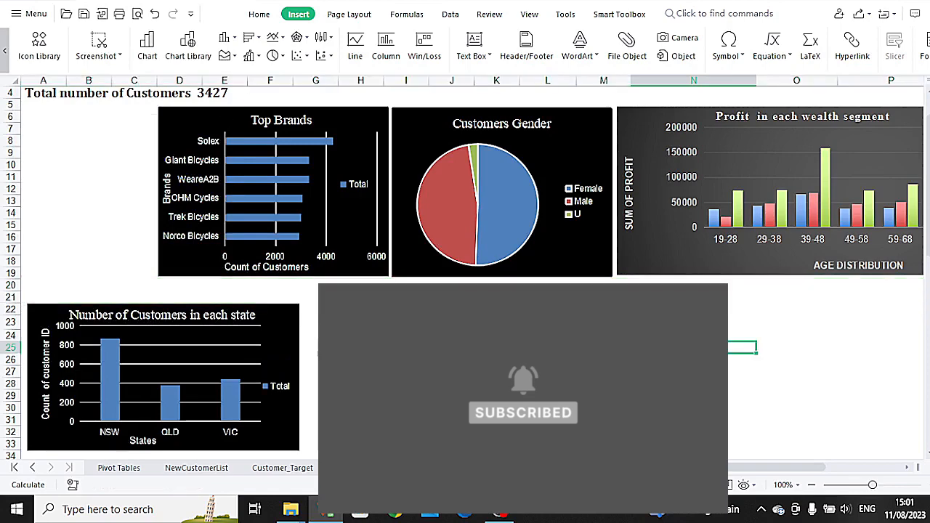
pyautogui.click(874, 158)
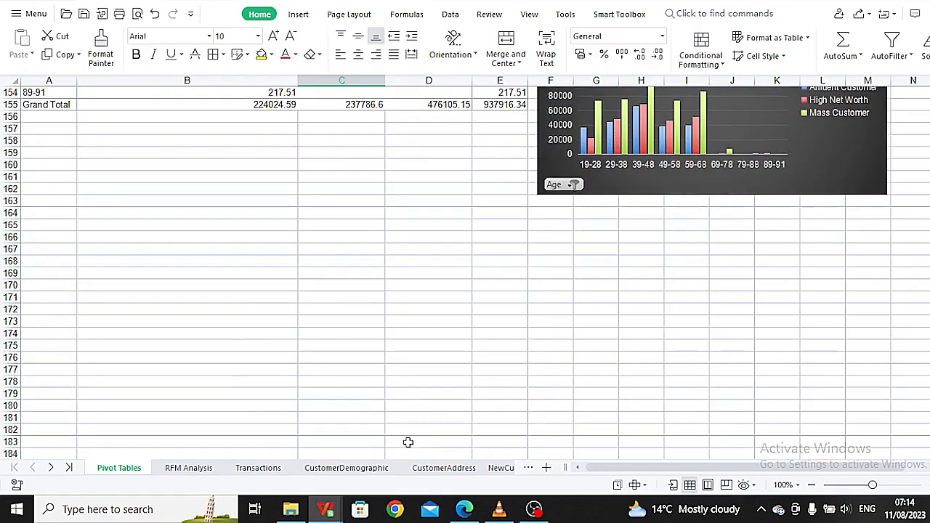
# - Start creating a PivotTable at cell A166 on the Pivot Tables sheet, below the age and wealth segment pivot
pyautogui.scroll(-1, 407, 442)
pyautogui.scroll(3, 408, 443)
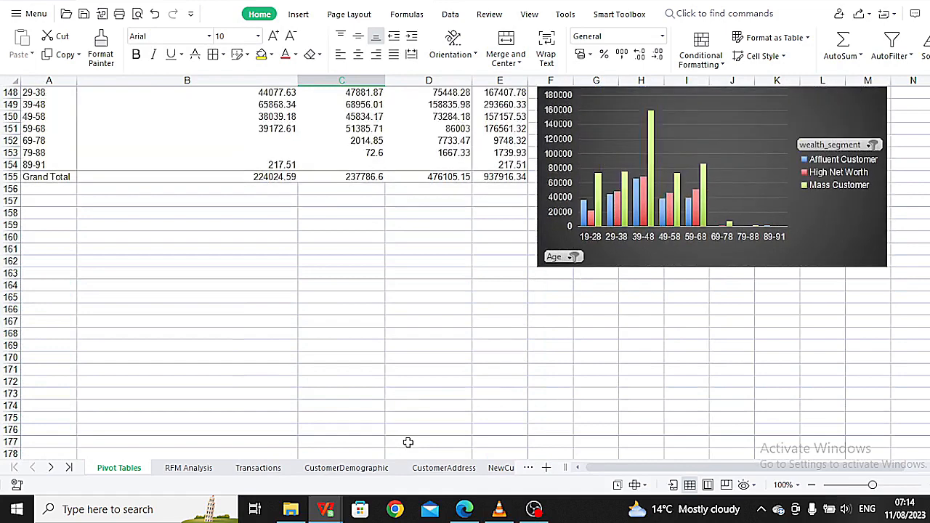
pyautogui.scroll(2, 407, 443)
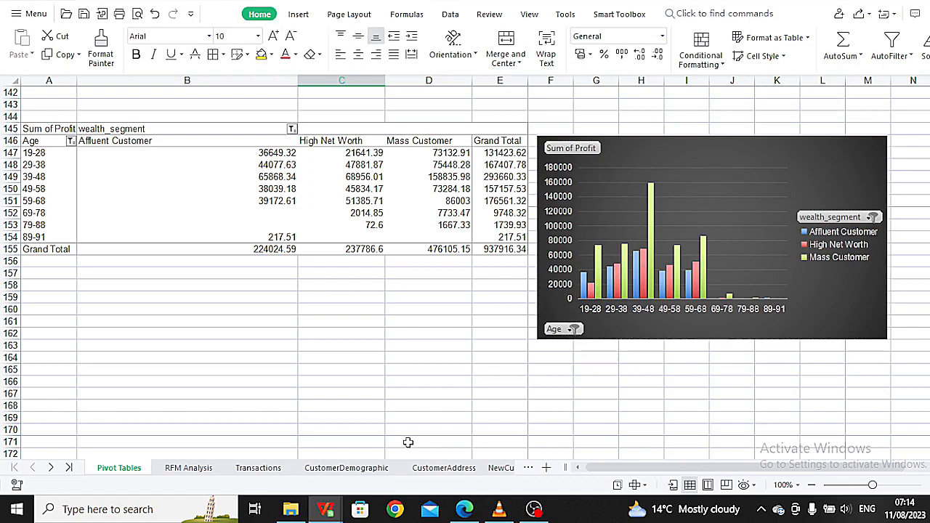
pyautogui.click(383, 225)
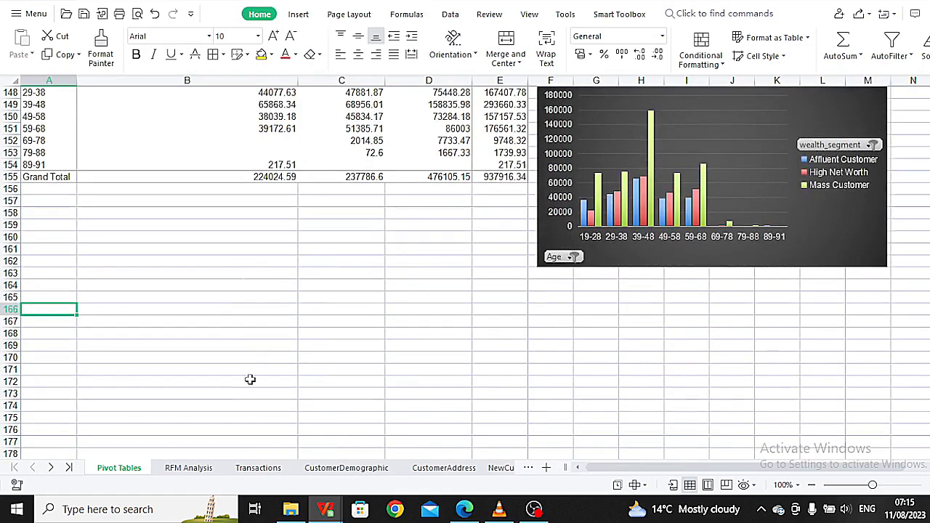
pyautogui.click(298, 14)
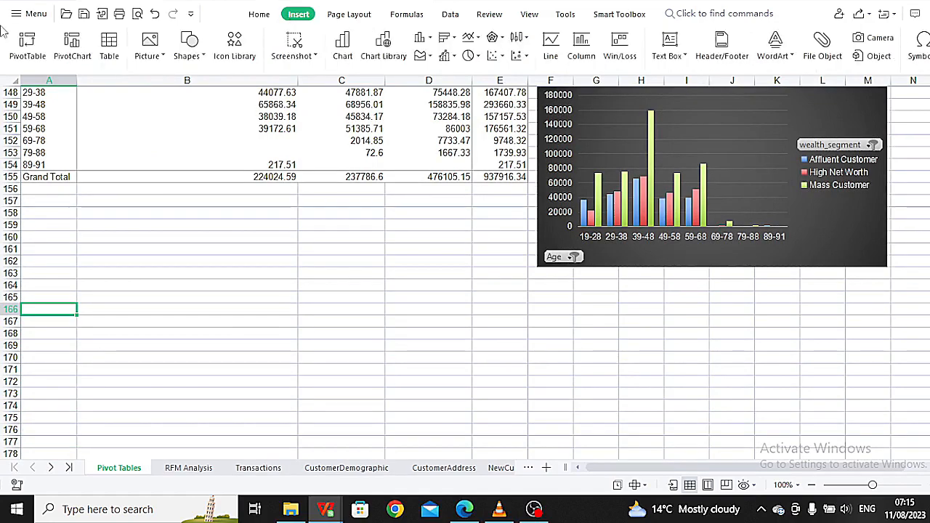
pyautogui.click(26, 45)
# - Use Transactions!$A$1:$AE$20001 as the source range, create the PivotTable and return to the Pivot Tables sheet
pyautogui.click(258, 468)
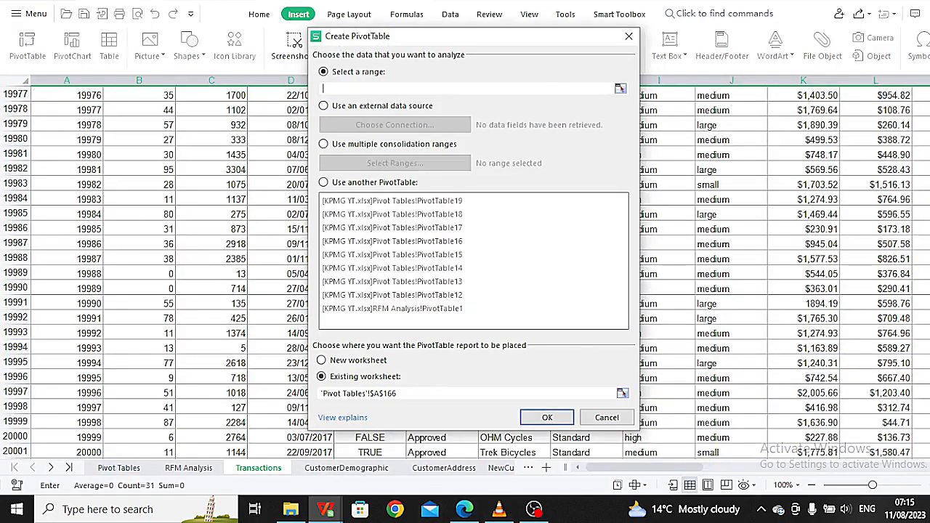
pyautogui.hotkey('ctrl', 'Up')
pyautogui.click(46, 101)
pyautogui.hotkey('ctrl', 'shift', 'Right')
pyautogui.hotkey('ctrl', 'shift', 'Down')
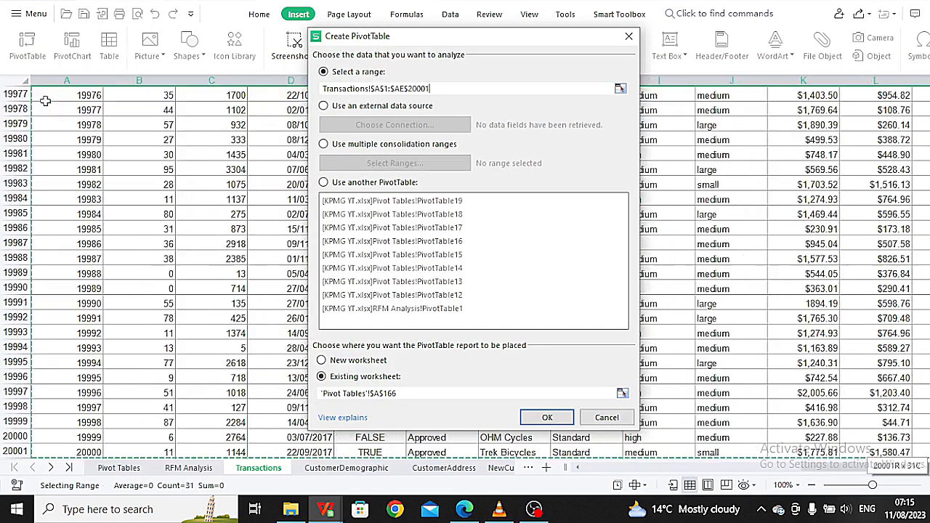
pyautogui.click(548, 417)
pyautogui.click(182, 468)
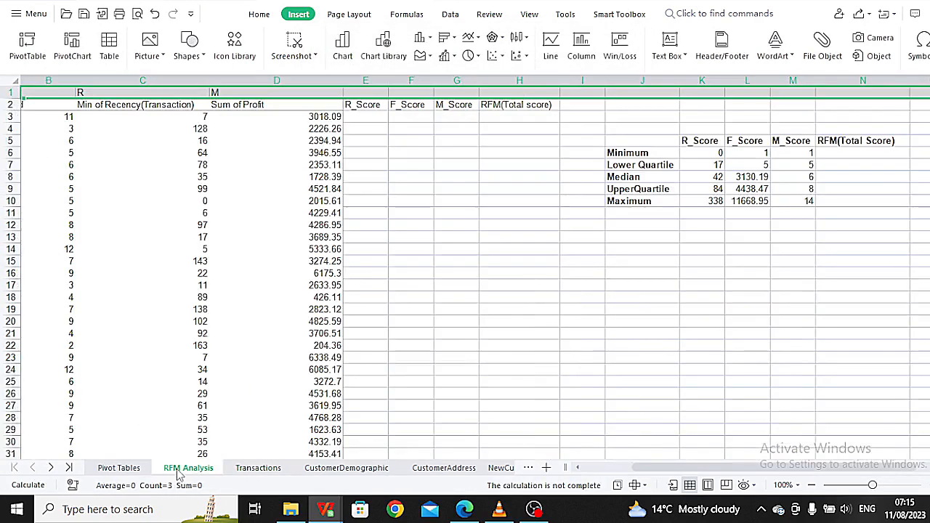
pyautogui.click(118, 469)
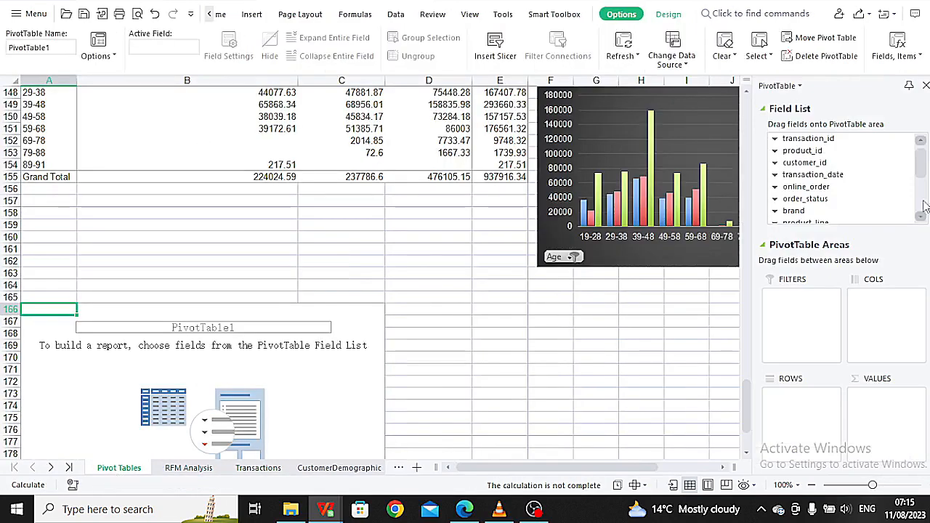
# - Put brand in the pivot rows and customer_id in the values, summarized by Count
pyautogui.moveTo(796, 211); pyautogui.dragTo(793, 404)
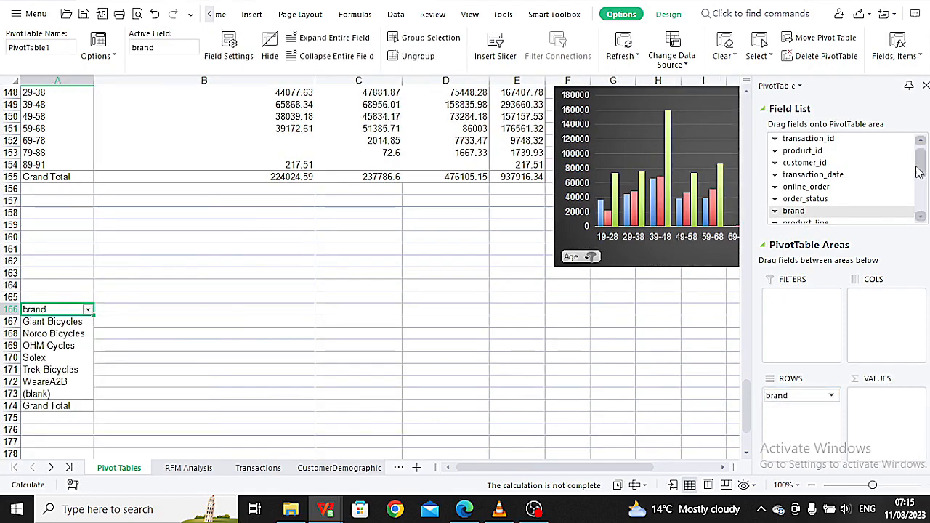
pyautogui.moveTo(804, 163); pyautogui.dragTo(865, 397)
pyautogui.click(920, 396)
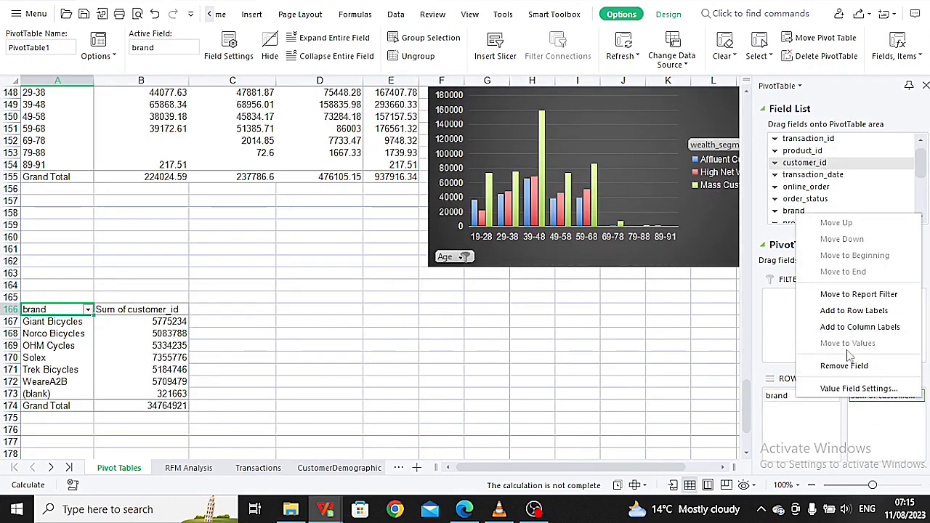
pyautogui.click(859, 388)
pyautogui.click(320, 208)
pyautogui.click(560, 373)
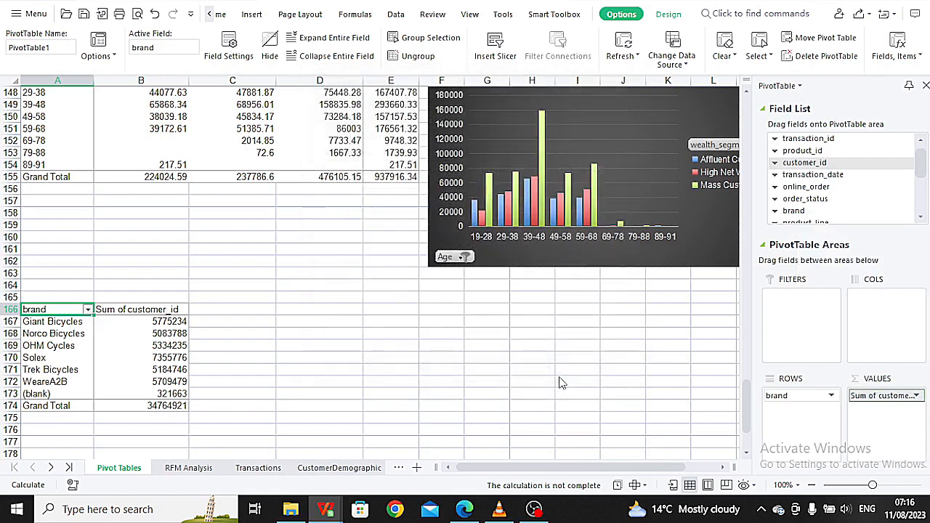
# - Filter the (blank) entry out of the pivot table's brand field
pyautogui.click(87, 309)
pyautogui.click(135, 229)
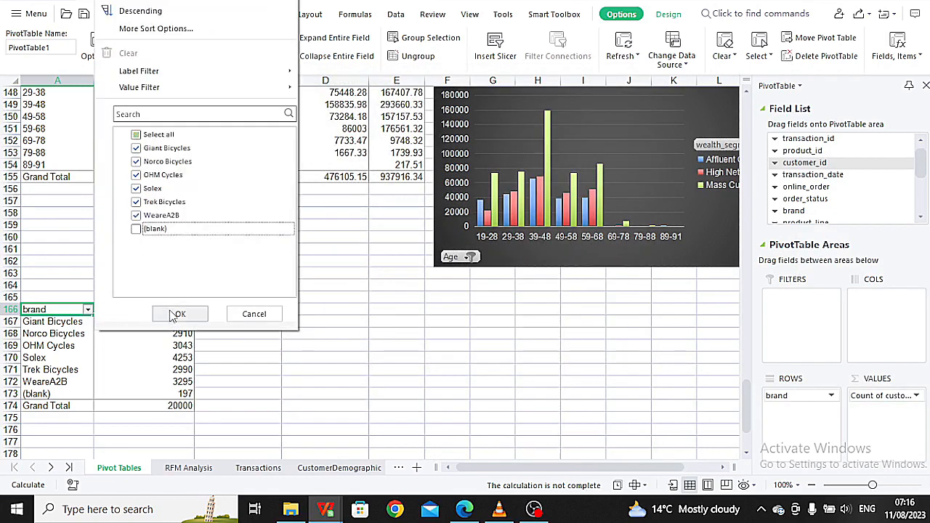
pyautogui.click(178, 314)
# - Insert a 2-D clustered bar chart from the brand customer counts and place it beside the pivot table
pyautogui.moveTo(174, 321); pyautogui.dragTo(175, 382)
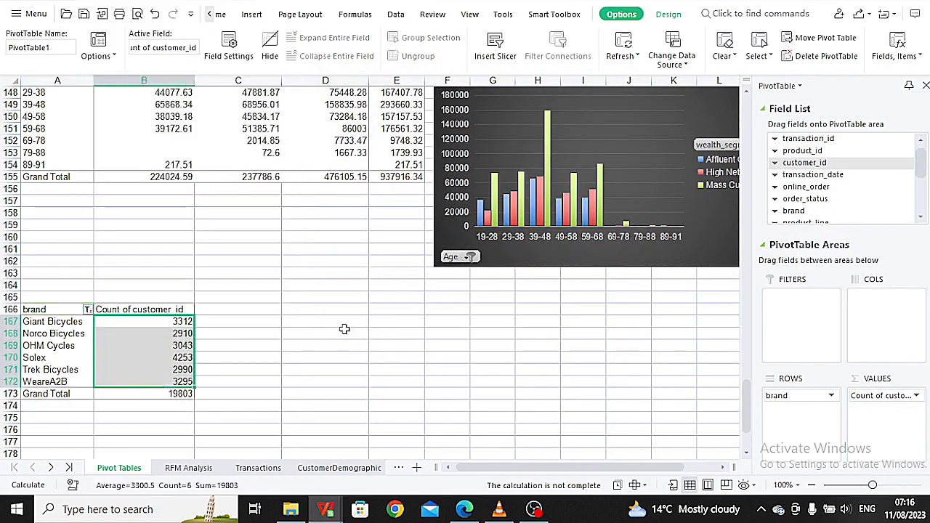
pyautogui.click(252, 14)
pyautogui.click(446, 37)
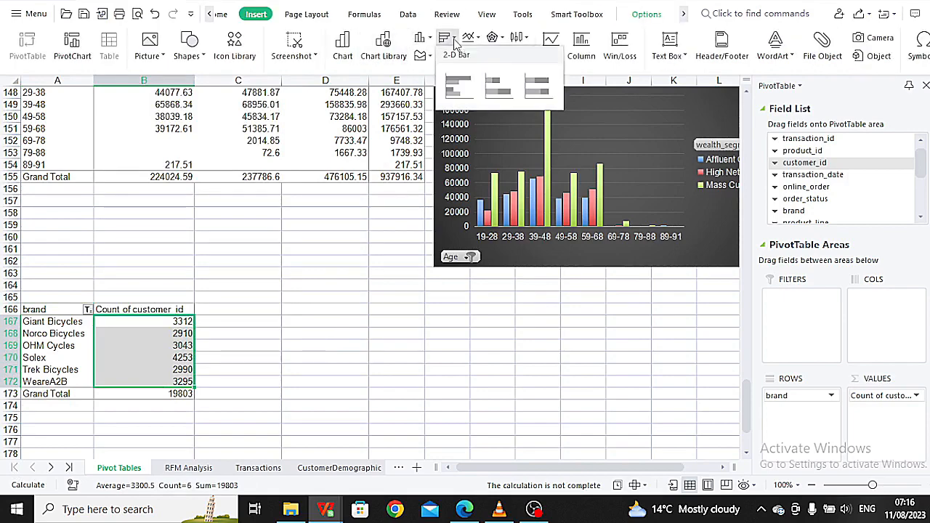
pyautogui.click(459, 96)
pyautogui.moveTo(472, 184); pyautogui.dragTo(568, 329)
pyautogui.scroll(-5, 629, 307)
# - Apply the chart style with a black background to the brand bar chart
pyautogui.click(391, 45)
pyautogui.click(223, 87)
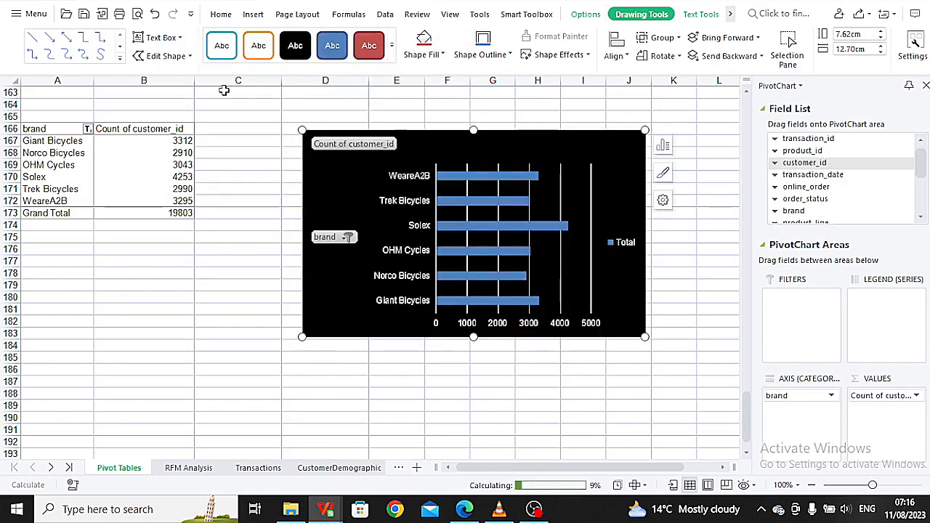
# - Sort the brand customer counts in B167:B172 in ascending order
pyautogui.moveTo(156, 140); pyautogui.dragTo(160, 200)
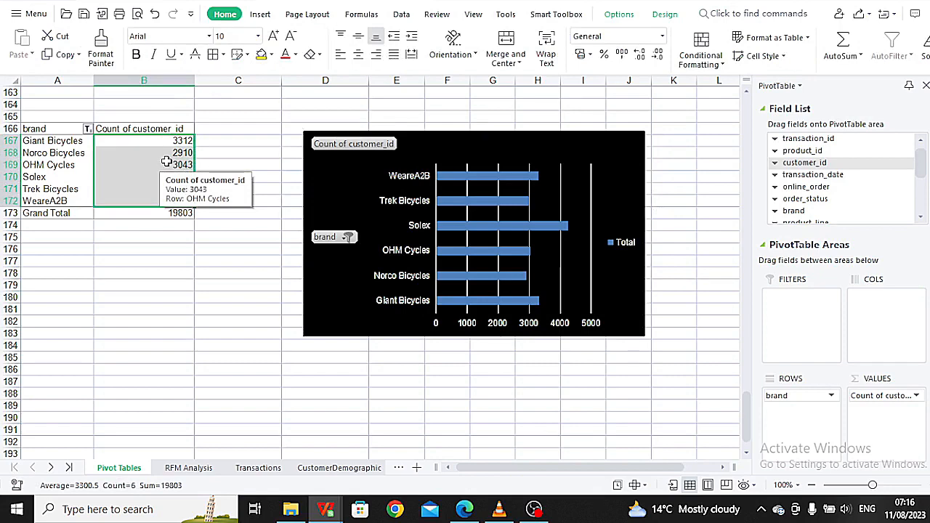
pyautogui.click(925, 55)
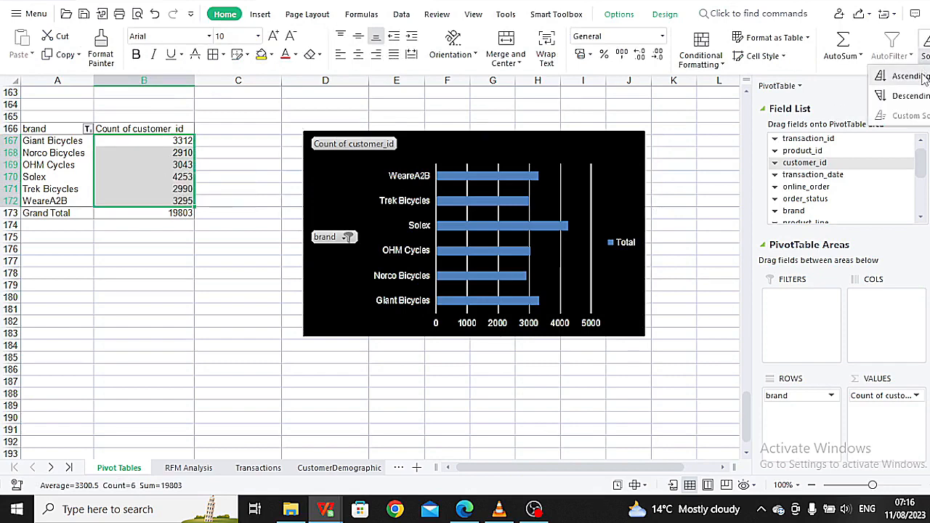
pyautogui.click(923, 77)
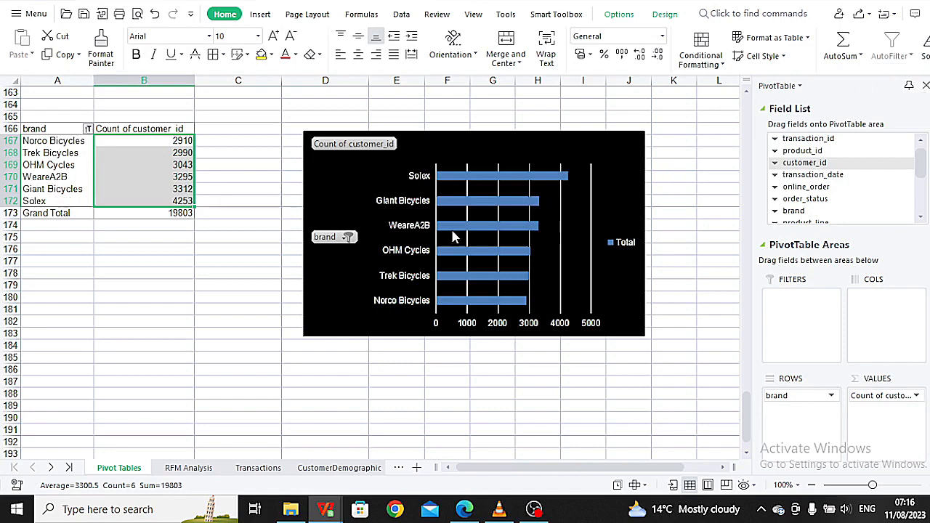
# - Hide all field buttons on the brand bar chart
pyautogui.click(336, 239)
pyautogui.rightClick(337, 238)
pyautogui.click(417, 404)
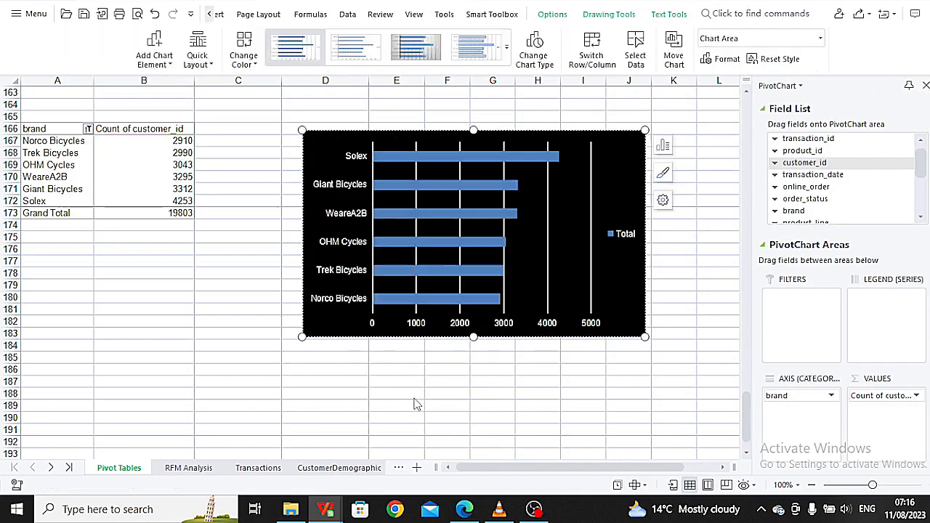
# - Add axis titles and a chart title to the brand bar chart
pyautogui.click(389, 146)
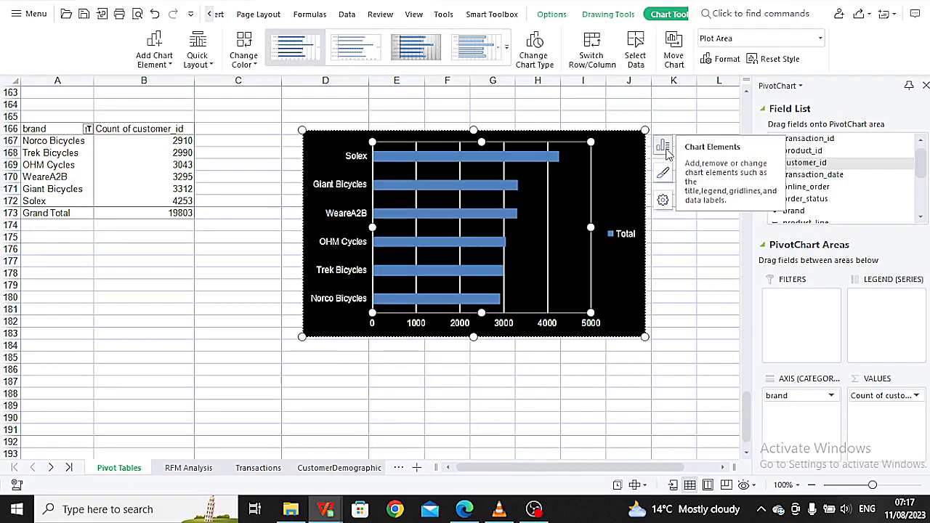
pyautogui.click(665, 148)
pyautogui.click(698, 182)
pyautogui.click(698, 194)
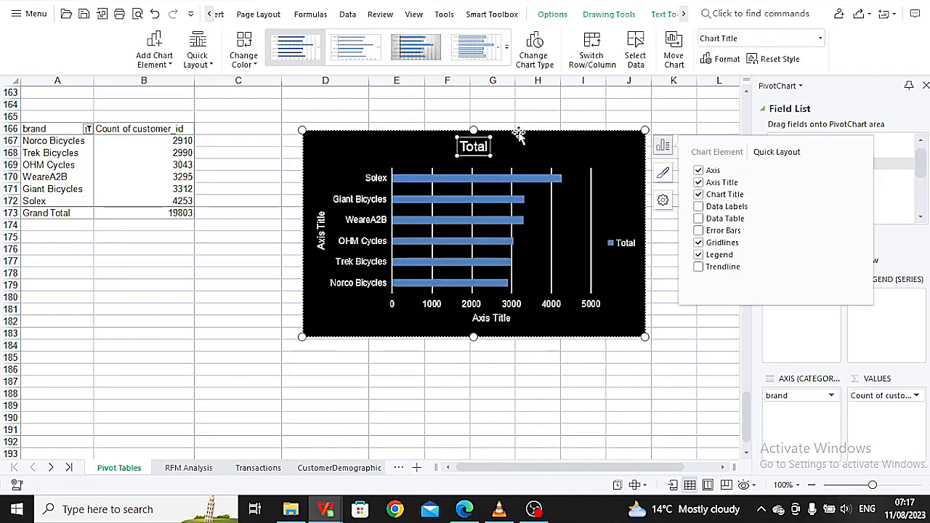
# - Change the bar chart's title to "Top Brands"
pyautogui.press('BackSpace')
pyautogui.press('BackSpace')
pyautogui.press('BackSpace')
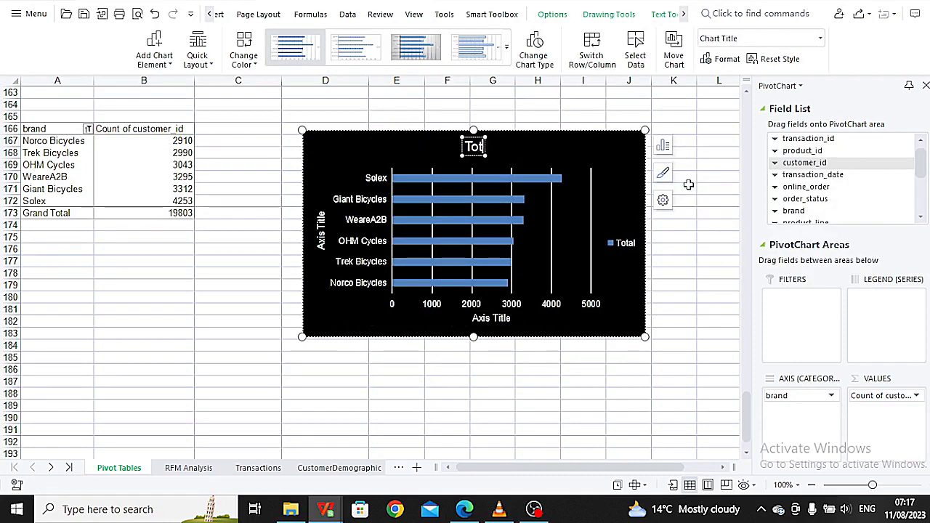
pyautogui.write('p Bta')
pyautogui.press('BackSpace')
pyautogui.press('BackSpace')
pyautogui.write('rands')
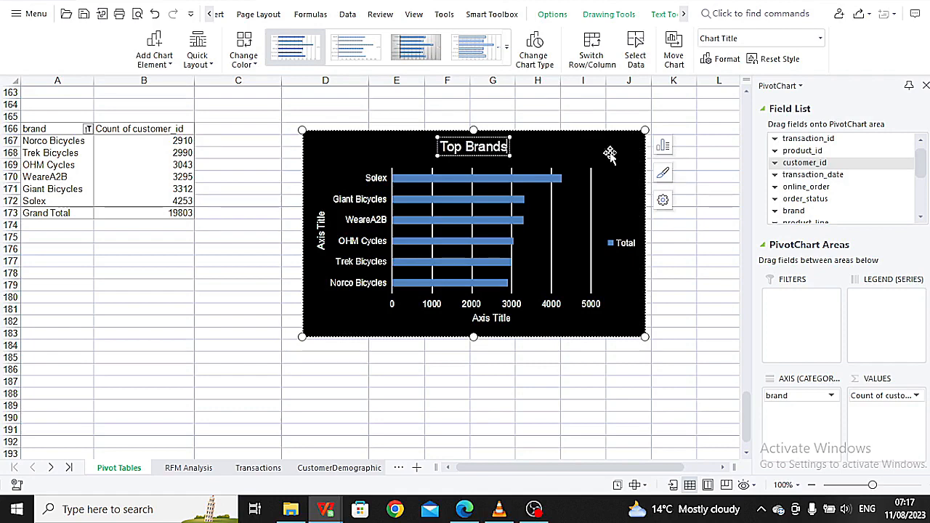
# - Change the chart's vertical axis title to "Brands"
pyautogui.click(321, 229)
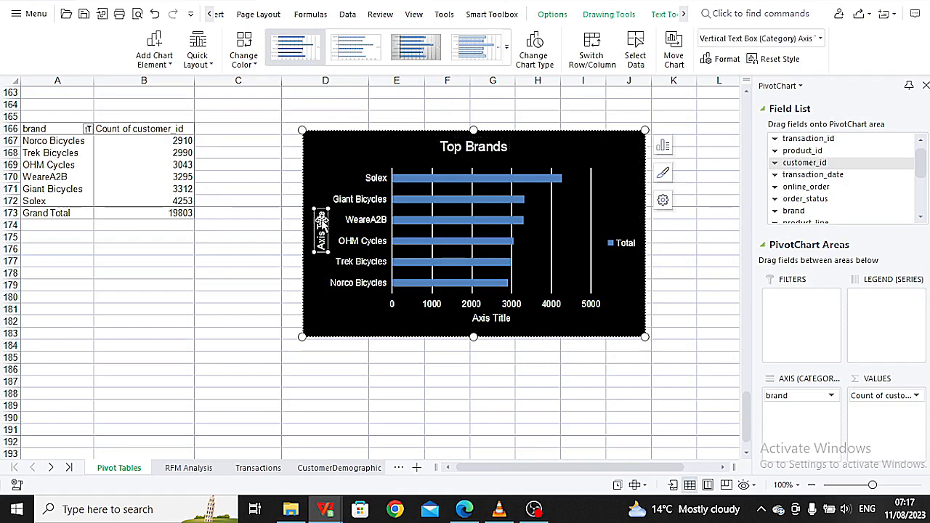
pyautogui.doubleClick(321, 223)
pyautogui.hotkey('ctrl', 'a')
pyautogui.write('Brands')
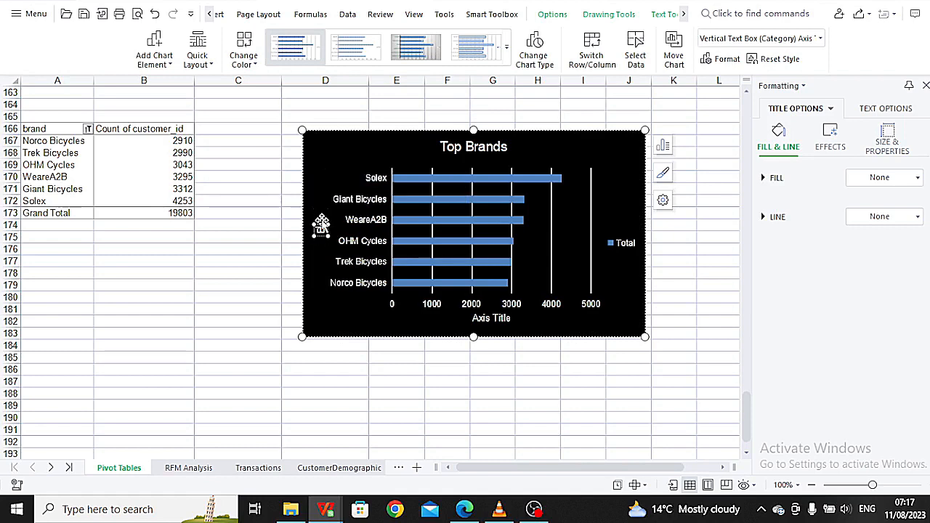
# - Change the bar chart's horizontal axis title to "Count of Customers"
pyautogui.click(495, 318)
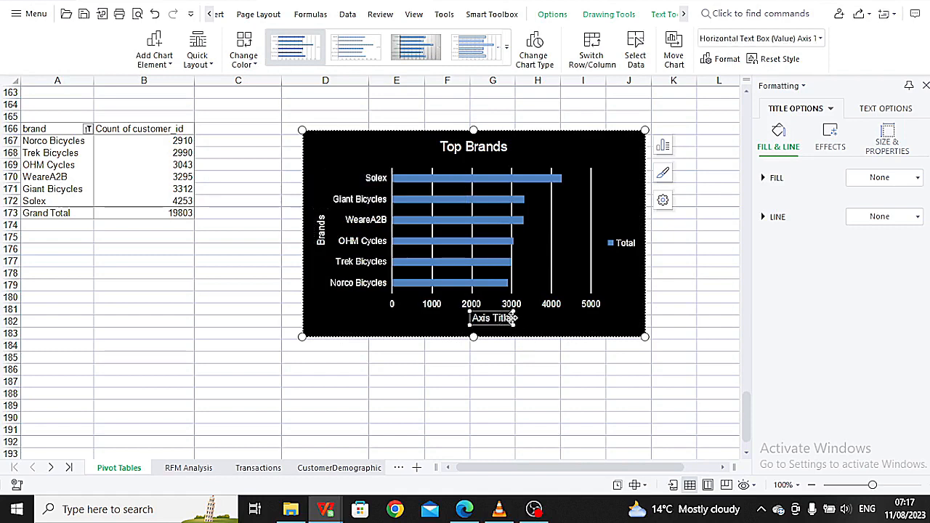
pyautogui.doubleClick(509, 318)
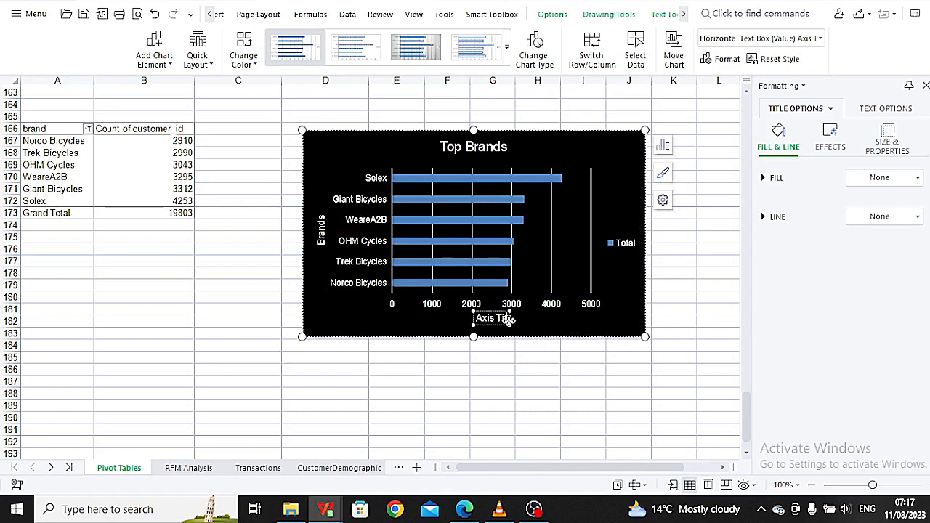
pyautogui.hotkey('ctrl', 'a')
pyautogui.press('BackSpace')
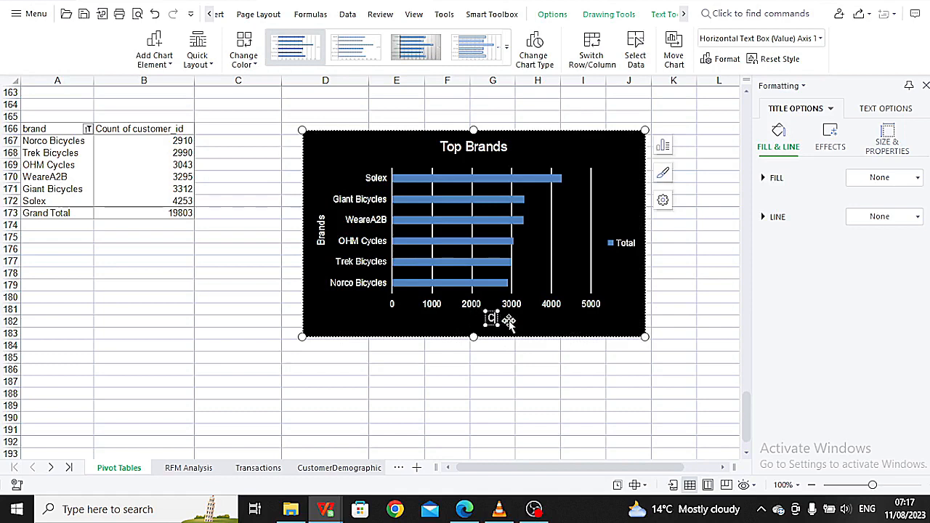
pyautogui.write('Count of')
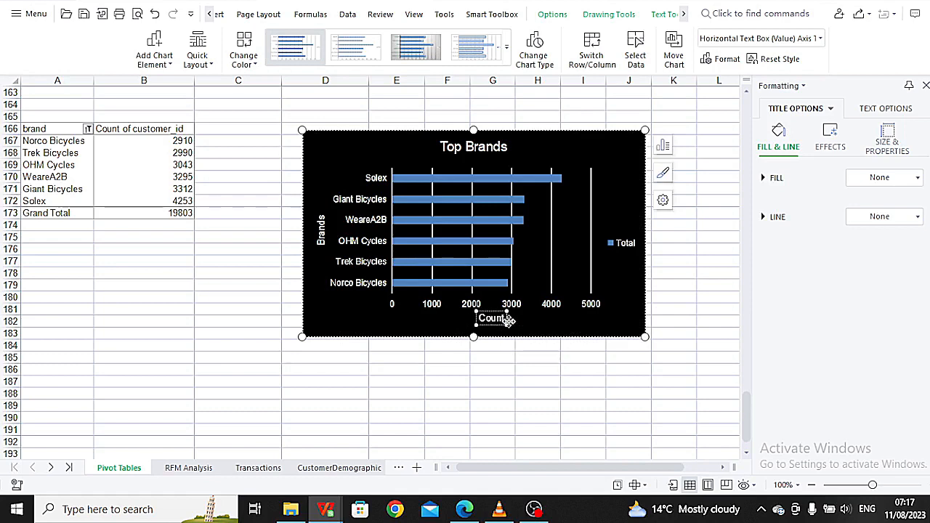
pyautogui.write(' Customers')
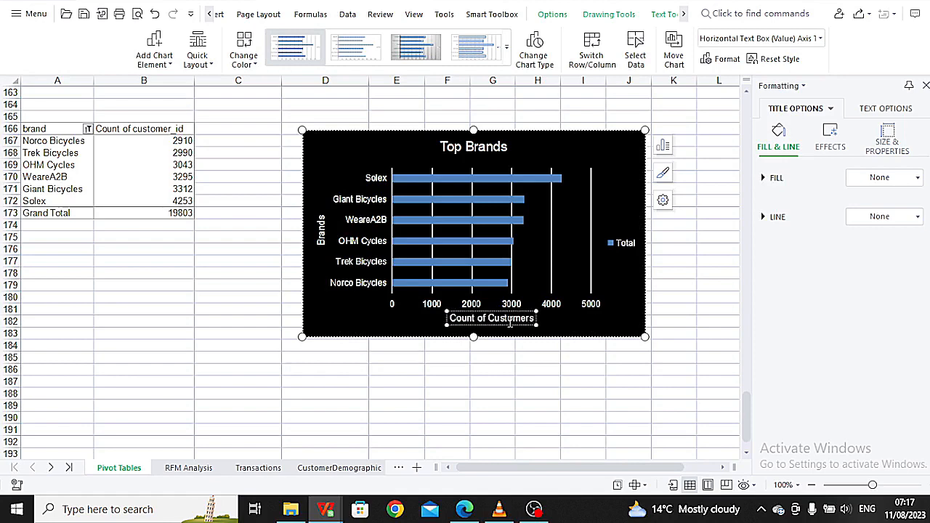
pyautogui.click(688, 309)
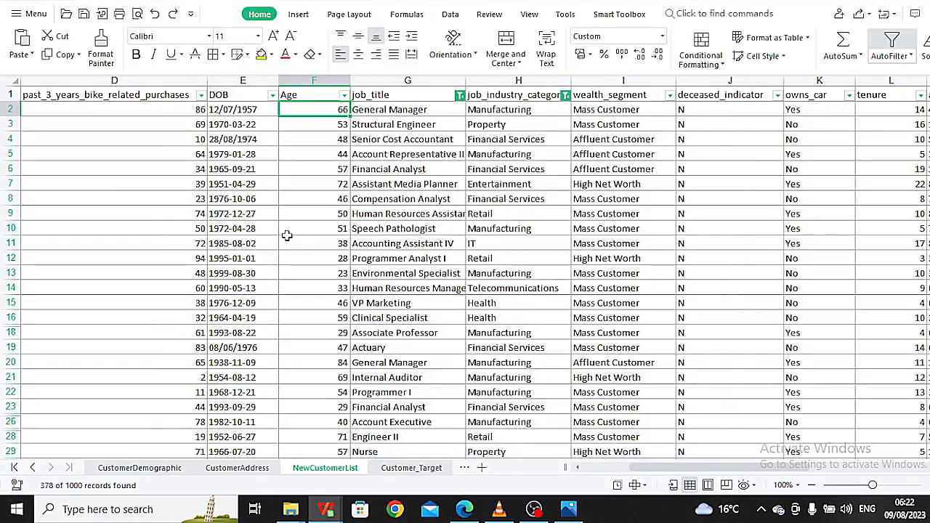
# - Filter the Age column of the NewCustomerList sheet to ages 40 to 46, 48 and 49
pyautogui.moveTo(653, 471)
pyautogui.mouseDown()
pyautogui.moveTo(601, 480)
pyautogui.moveTo(639, 475)
pyautogui.mouseUp()
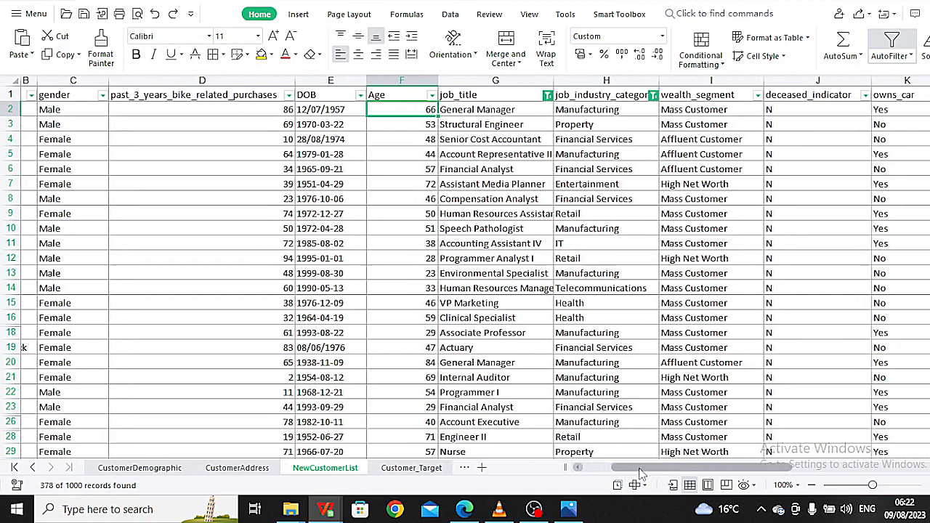
pyautogui.click(416, 95)
pyautogui.click(180, 196)
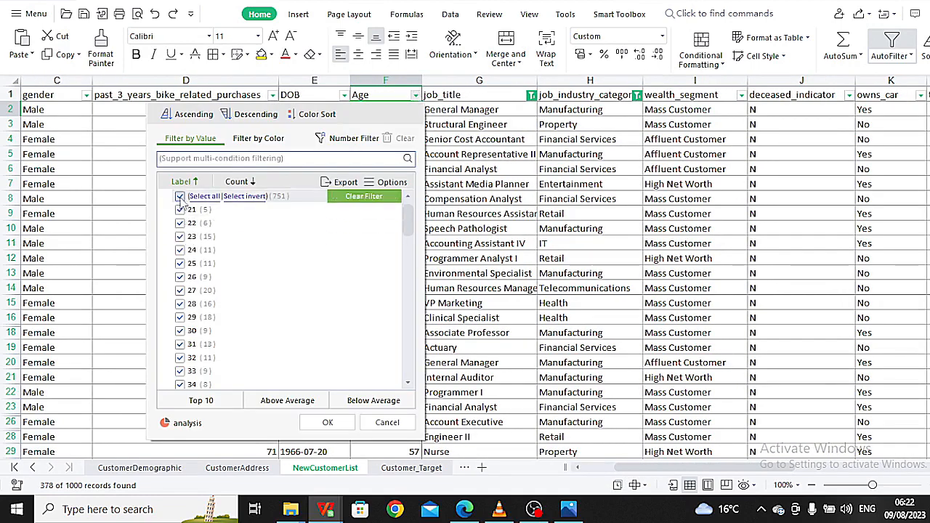
pyautogui.scroll(-4, 218, 277)
pyautogui.click(180, 290)
pyautogui.click(180, 304)
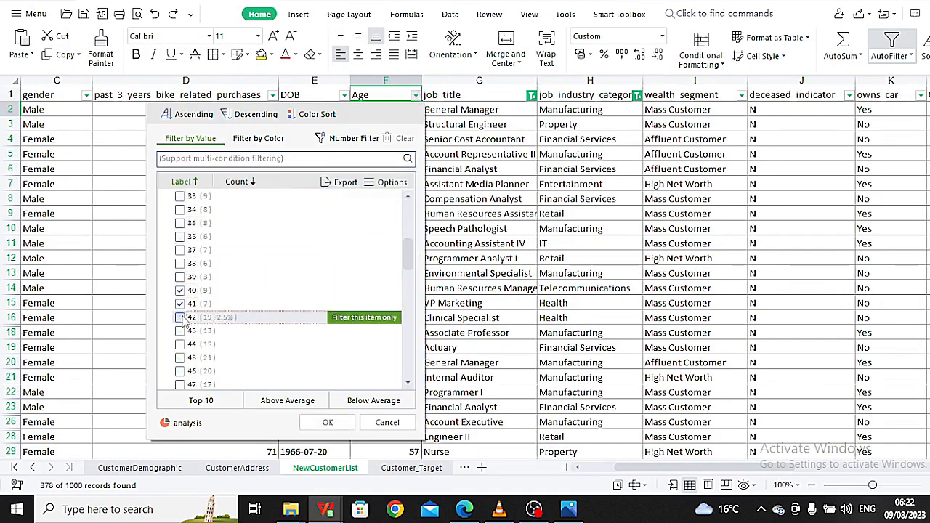
pyautogui.click(180, 317)
pyautogui.click(180, 330)
pyautogui.moveTo(408, 260); pyautogui.dragTo(410, 282)
pyautogui.click(180, 237)
pyautogui.click(179, 249)
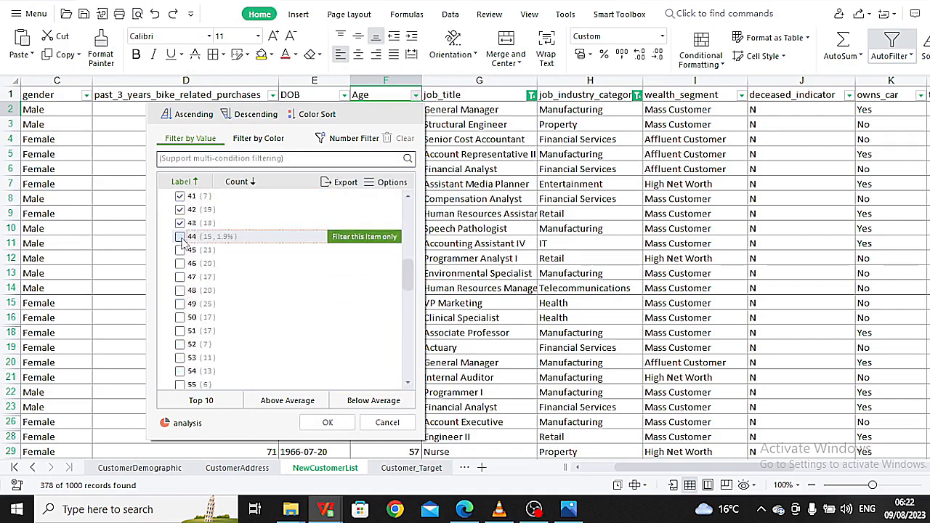
pyautogui.click(180, 263)
pyautogui.click(179, 290)
pyautogui.click(180, 303)
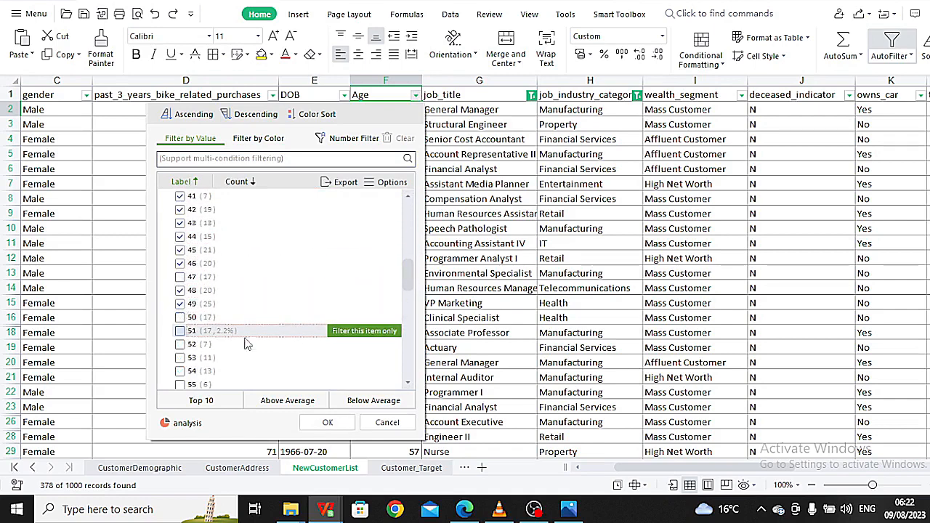
pyautogui.click(327, 424)
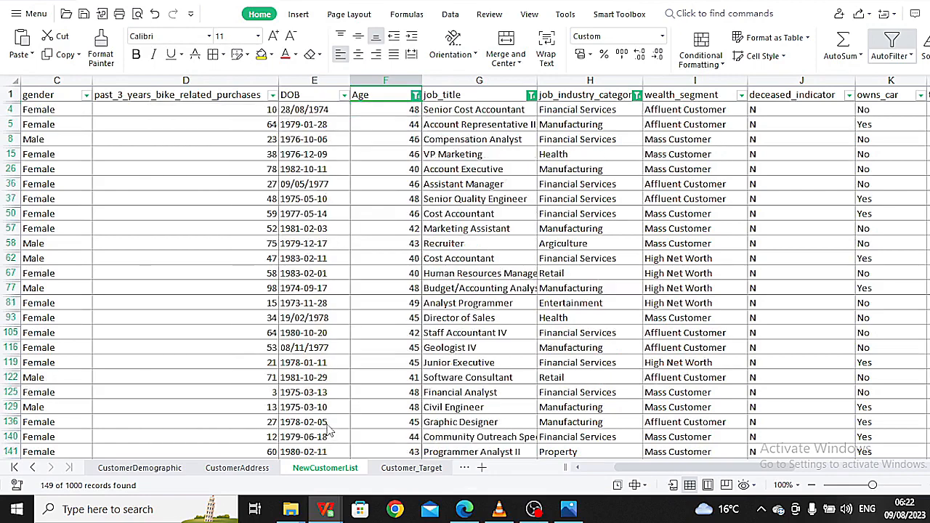
# - Filter the job industry category column to Financial Services, Health and Manufacturing
pyautogui.hscroll(2, 607, 451)
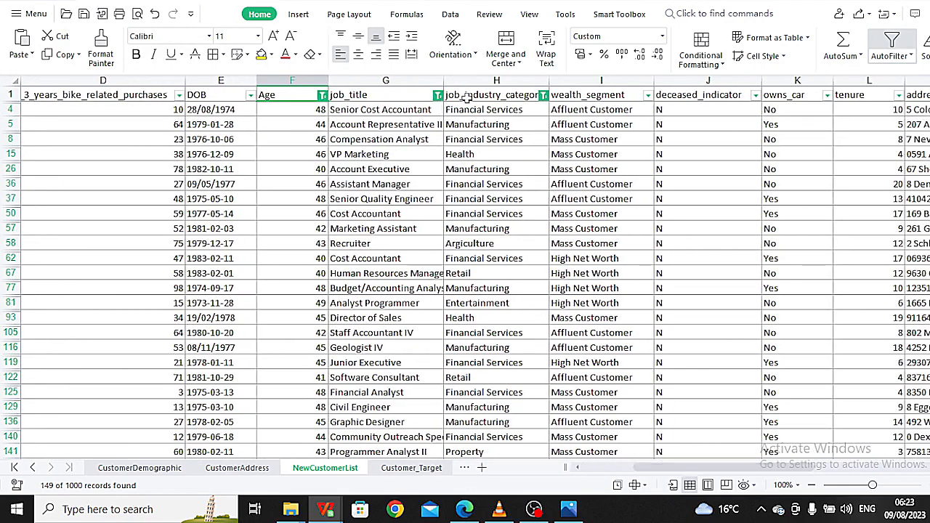
pyautogui.click(544, 95)
pyautogui.click(322, 196)
pyautogui.click(322, 237)
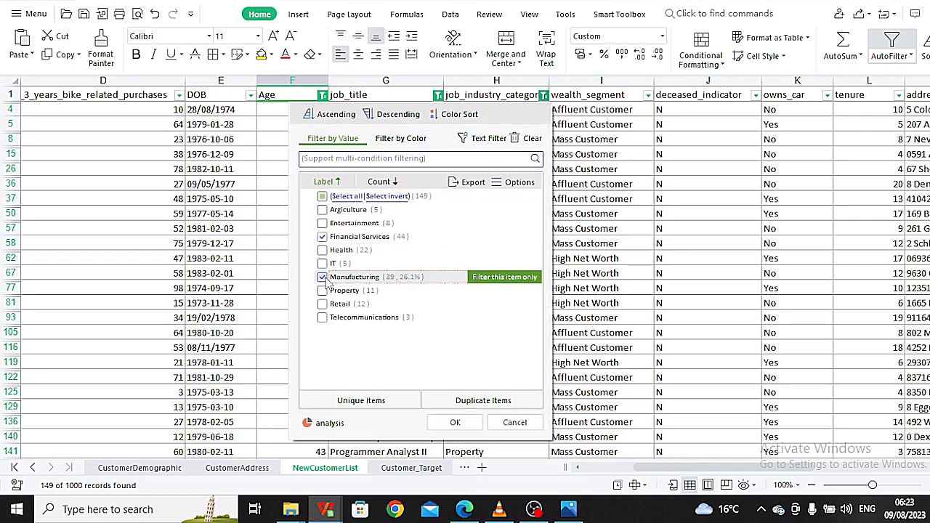
pyautogui.click(322, 250)
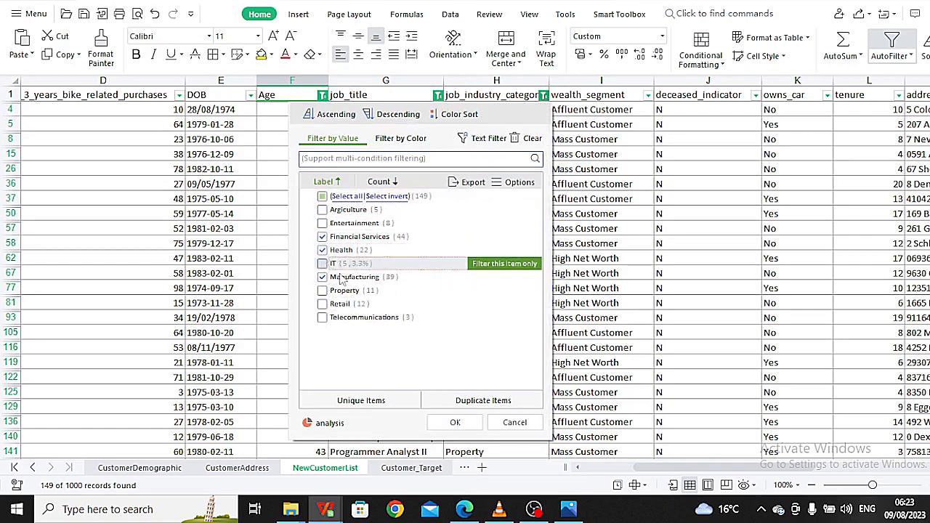
pyautogui.click(454, 423)
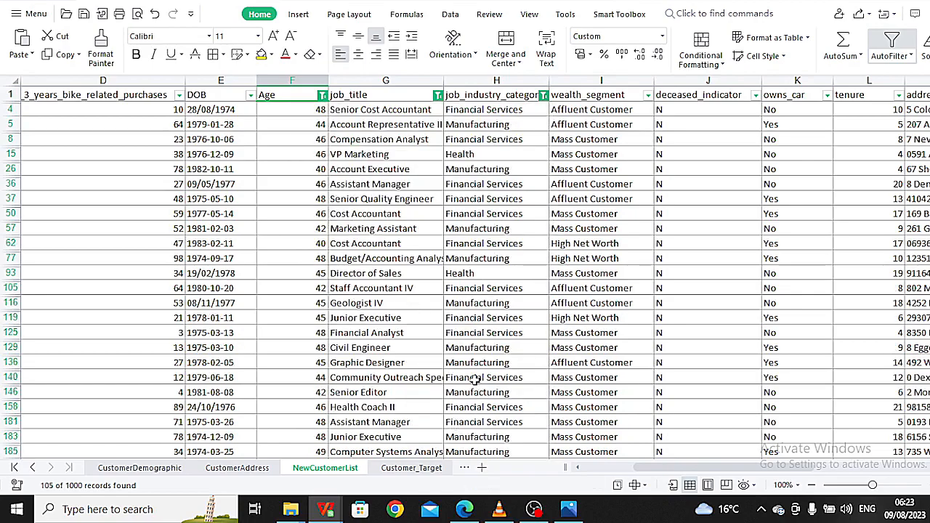
# - Filter the wealth_segment column to Mass Customer only
pyautogui.moveTo(650, 468); pyautogui.dragTo(691, 461)
pyautogui.click(468, 95)
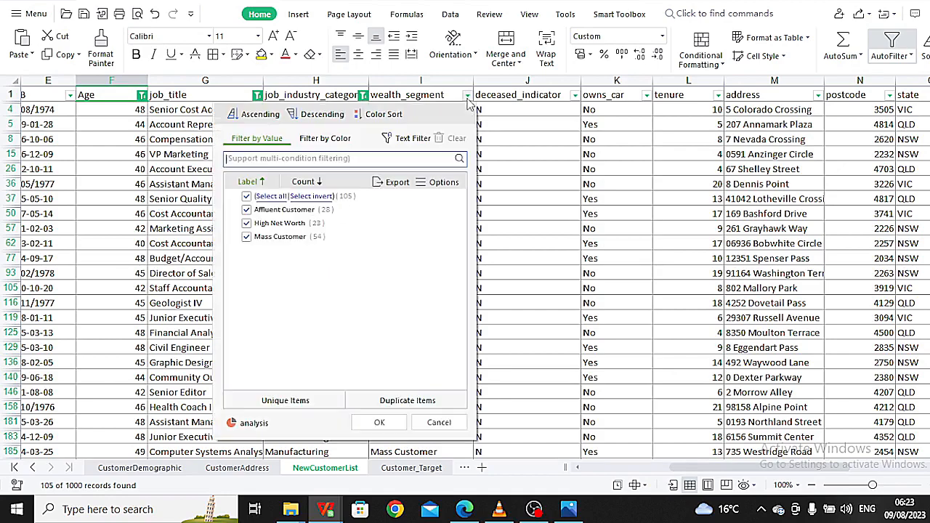
pyautogui.click(297, 196)
pyautogui.click(246, 224)
pyautogui.click(246, 224)
pyautogui.click(247, 236)
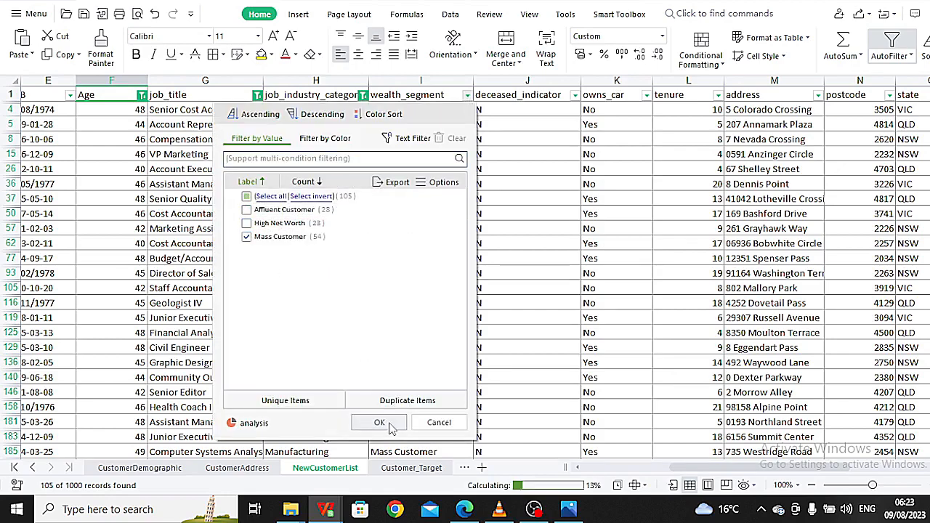
pyautogui.click(379, 423)
# - Exclude QLD from the state column filter, keeping NSW and VIC
pyautogui.moveTo(670, 469); pyautogui.dragTo(787, 447)
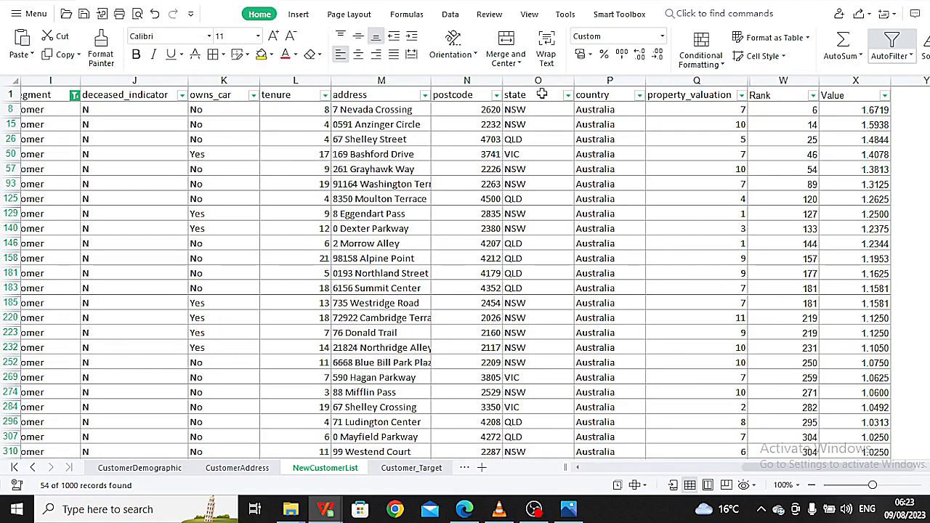
pyautogui.click(571, 96)
pyautogui.click(347, 223)
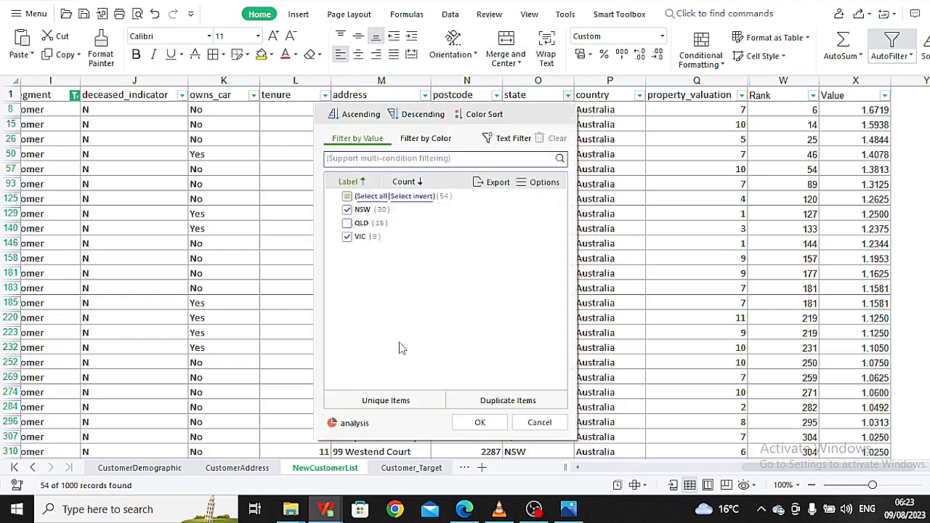
pyautogui.click(479, 424)
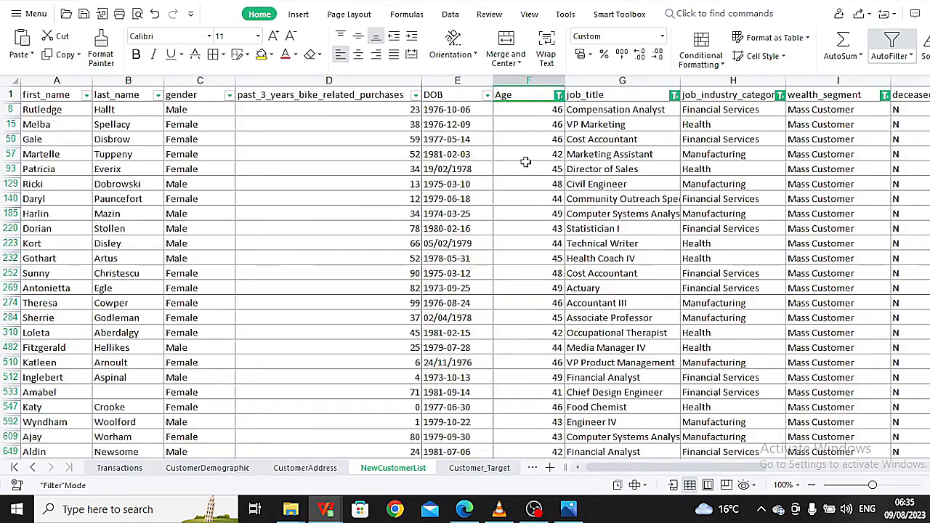
# - Copy the first_name, last_name, job_title, address, postcode and state headers from NewCustomerList into row 1 of the Customer_Target sheet
pyautogui.click(480, 468)
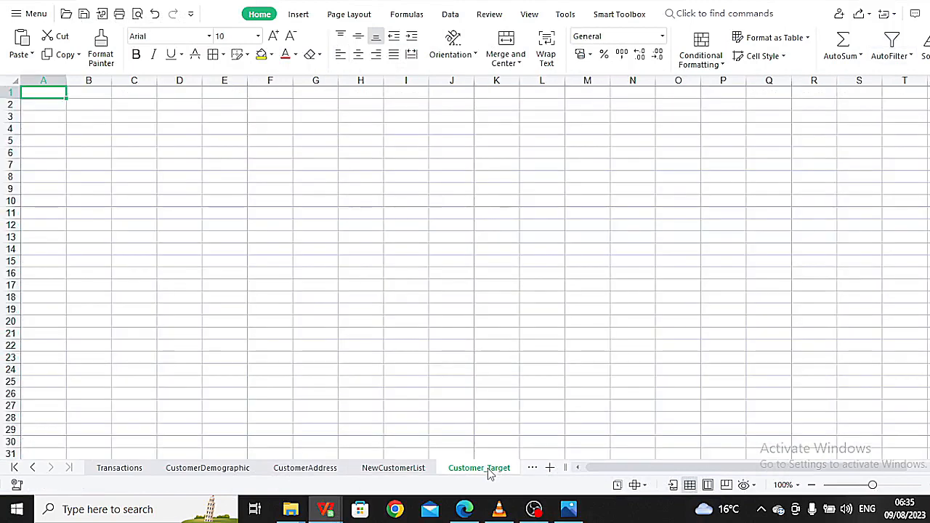
pyautogui.click(393, 468)
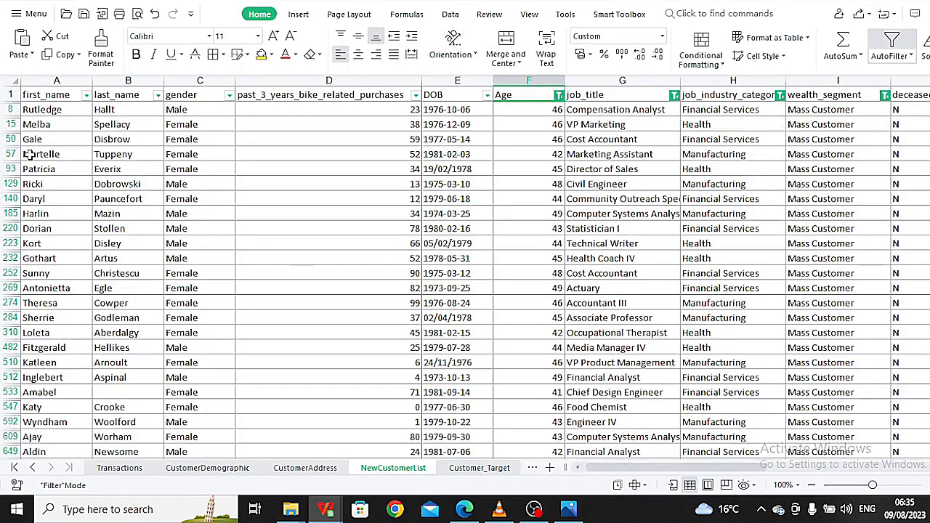
pyautogui.moveTo(51, 95); pyautogui.dragTo(121, 98)
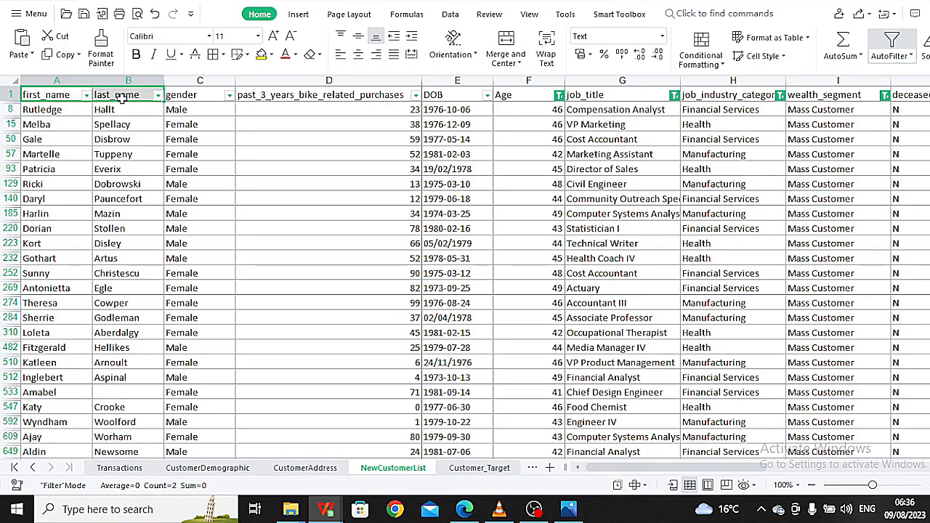
pyautogui.keyDown('ctrl'); pyautogui.click(623, 95); pyautogui.keyUp('ctrl')
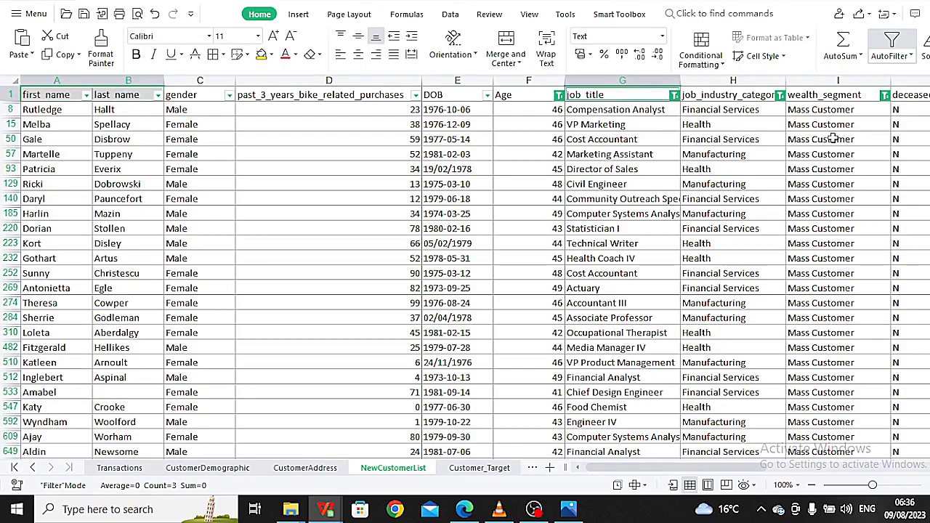
pyautogui.hscroll(15, 491, 99)
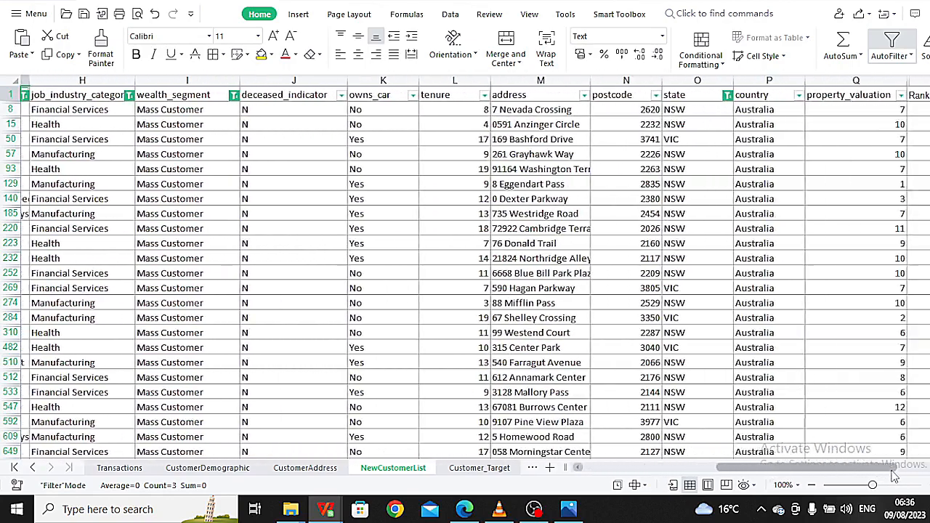
pyautogui.moveTo(491, 100); pyautogui.dragTo(636, 95)
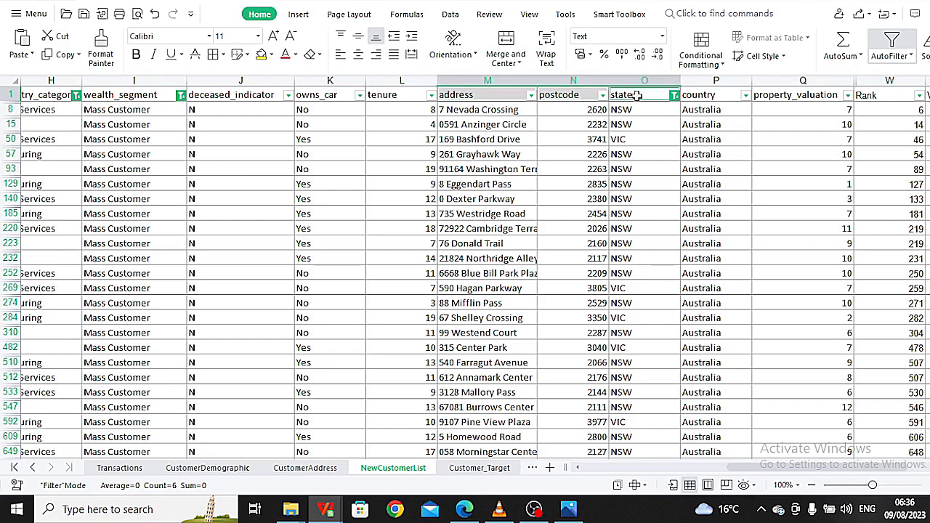
pyautogui.click(480, 467)
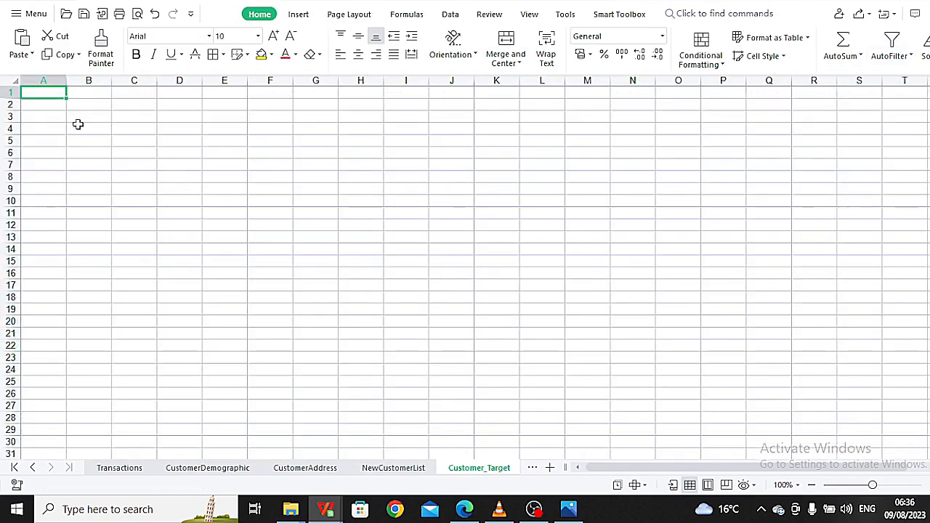
pyautogui.write('first_name\tlast_name\tjob_title\taddress\tpostcode\tstate')
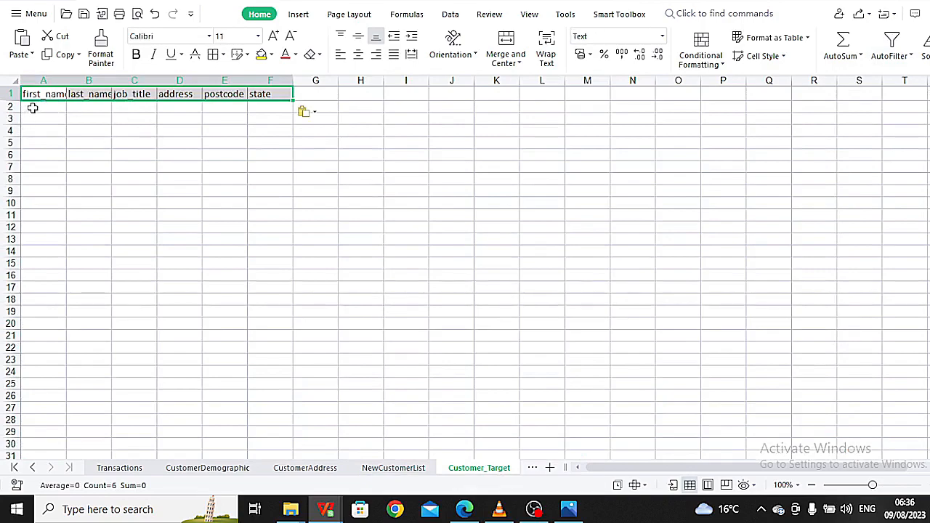
# - Copy the filtered first names from NewCustomerList into Customer_Target starting at A2, and widen the first_name and last_name columns to fit
pyautogui.click(33, 108)
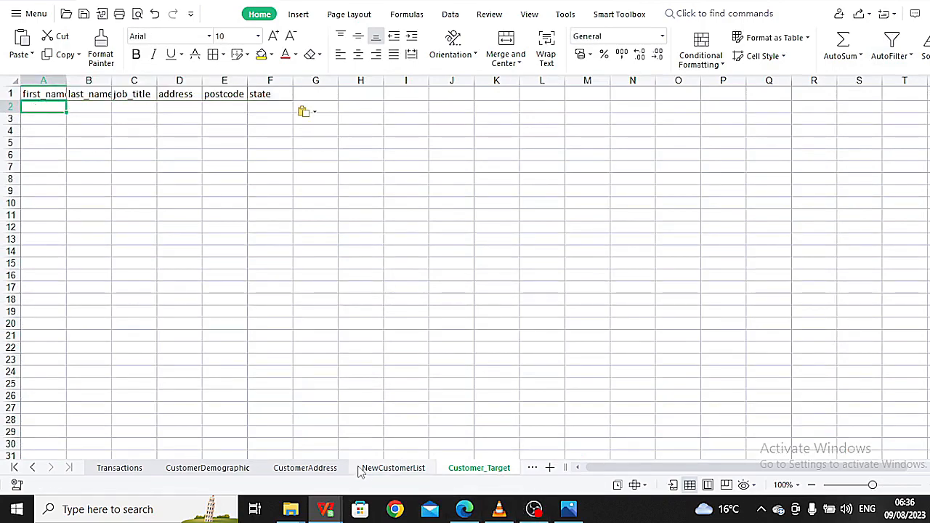
pyautogui.click(393, 468)
pyautogui.moveTo(618, 468); pyautogui.dragTo(589, 476)
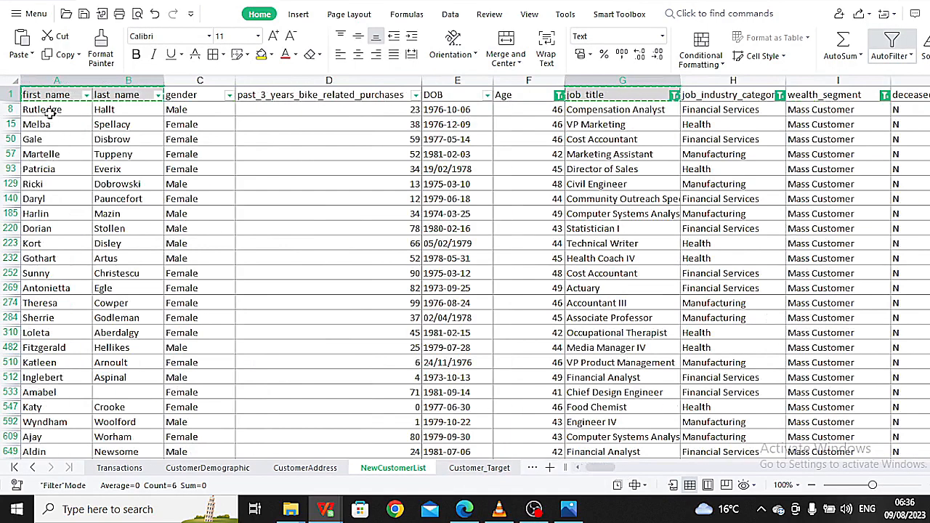
pyautogui.moveTo(49, 109); pyautogui.dragTo(73, 391)
pyautogui.hotkey('ctrl', 'c')
pyautogui.click(479, 468)
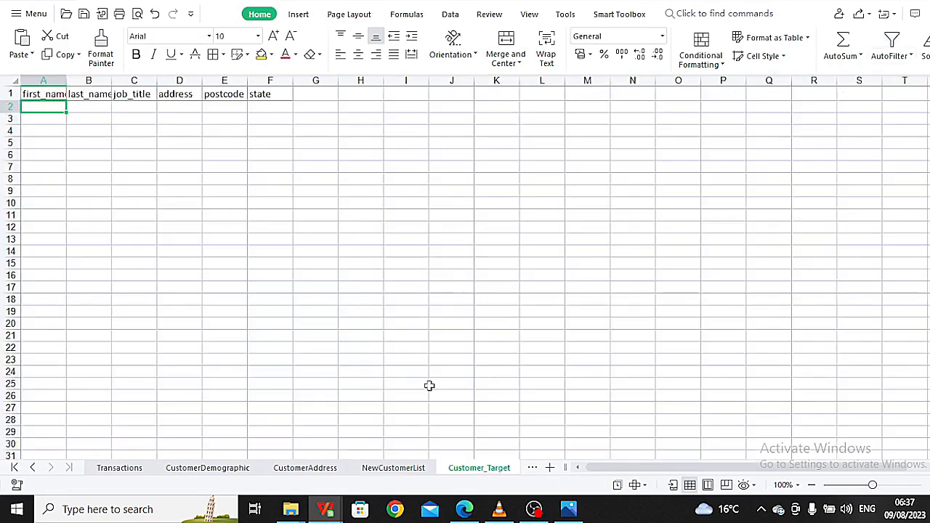
pyautogui.hotkey('ctrl', 'v')
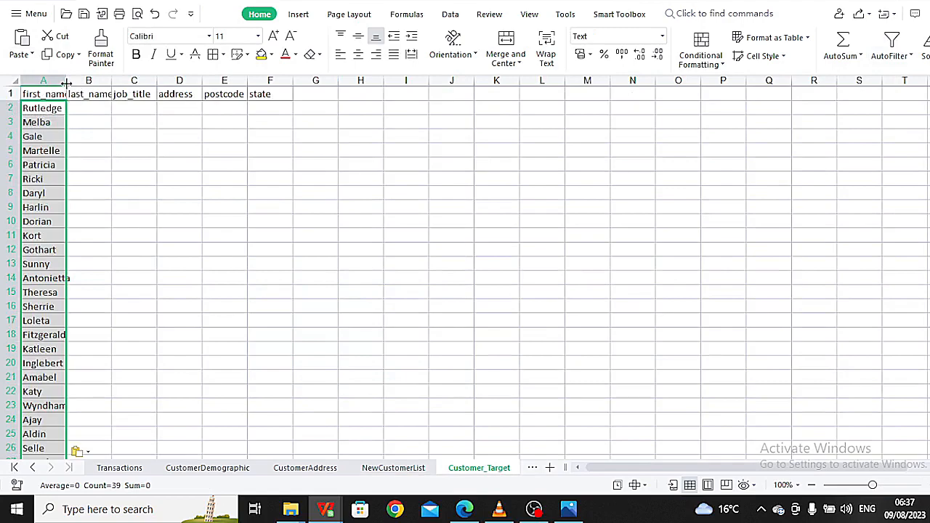
pyautogui.moveTo(66, 83); pyautogui.dragTo(180, 81)
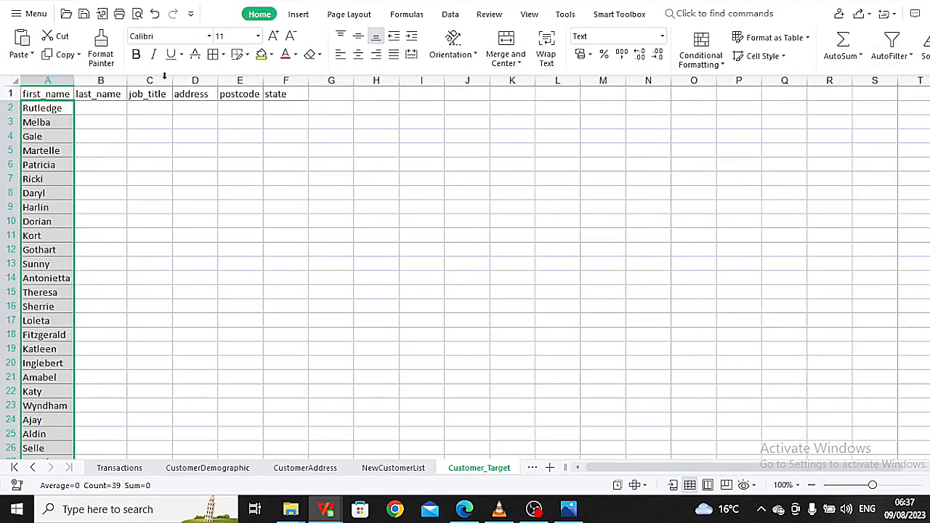
# - Select all filtered last names in the NewCustomerList sheet, starting from the first visible data row
pyautogui.click(393, 468)
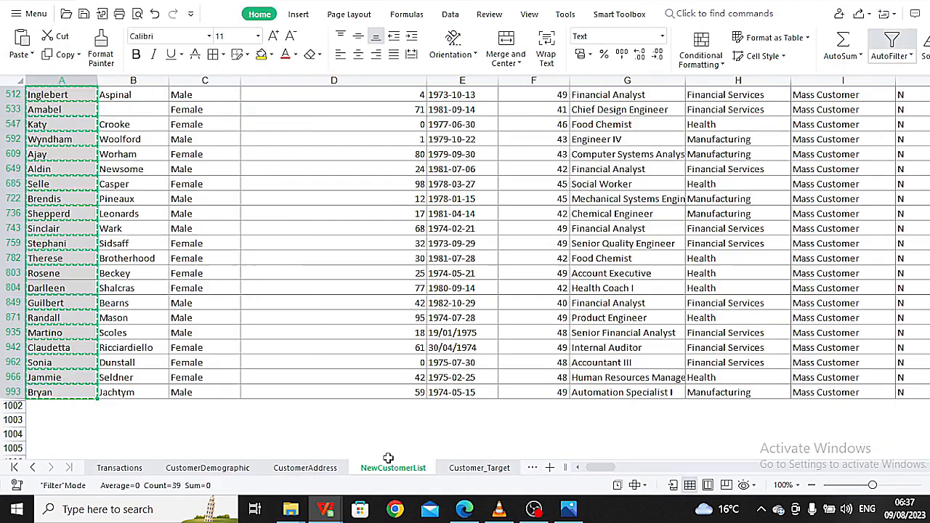
pyautogui.click(320, 407)
pyautogui.doubleClick(334, 347)
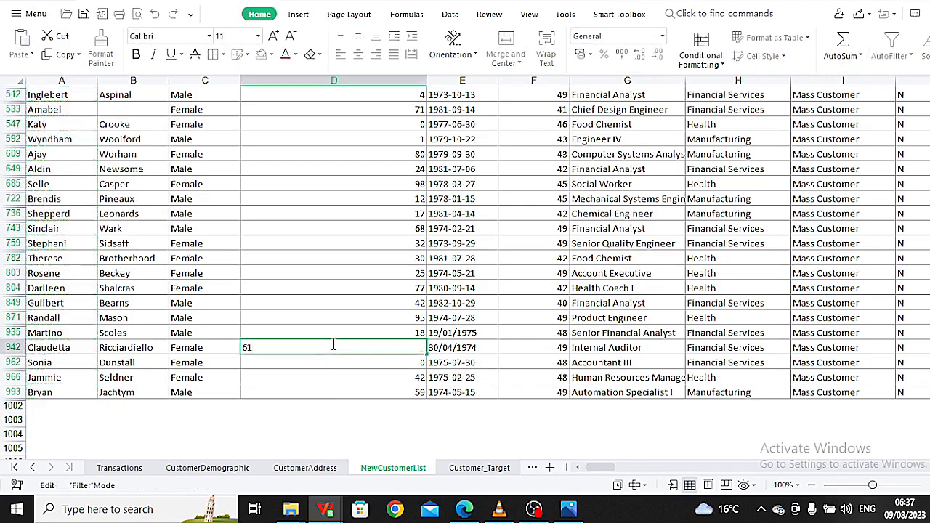
pyautogui.scroll(7, 241, 303)
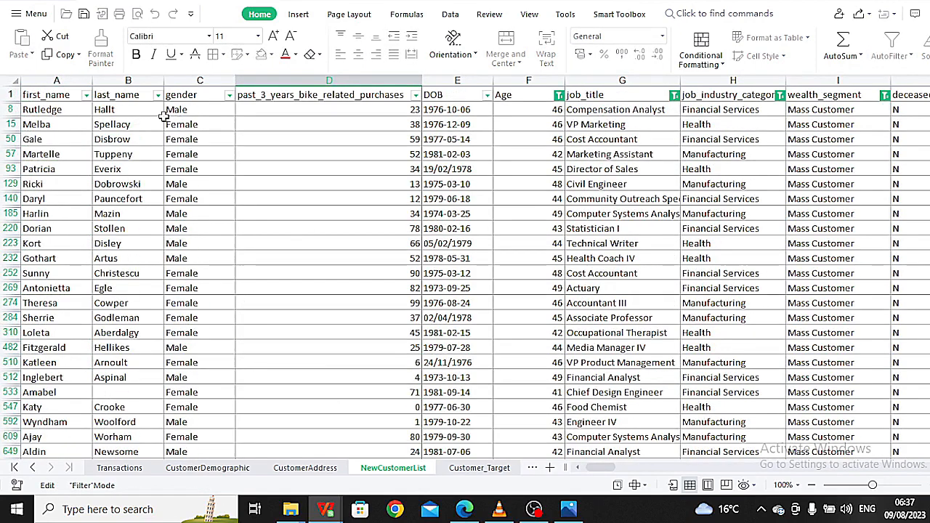
pyautogui.click(137, 109)
pyautogui.moveTo(138, 109); pyautogui.dragTo(174, 460)
pyautogui.scroll(6, 250, 125)
pyautogui.scroll(-6, 250, 125)
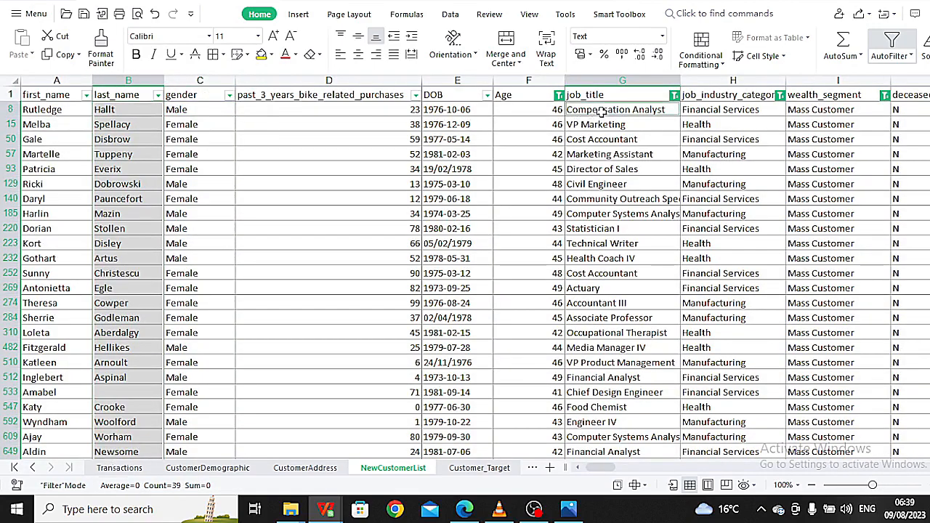
# - Add the filtered job_title and job_industry_category values in NewCustomerList to the selection
pyautogui.hotkey('ctrl', 'shift', 'Down')
pyautogui.moveTo(609, 468); pyautogui.dragTo(615, 468)
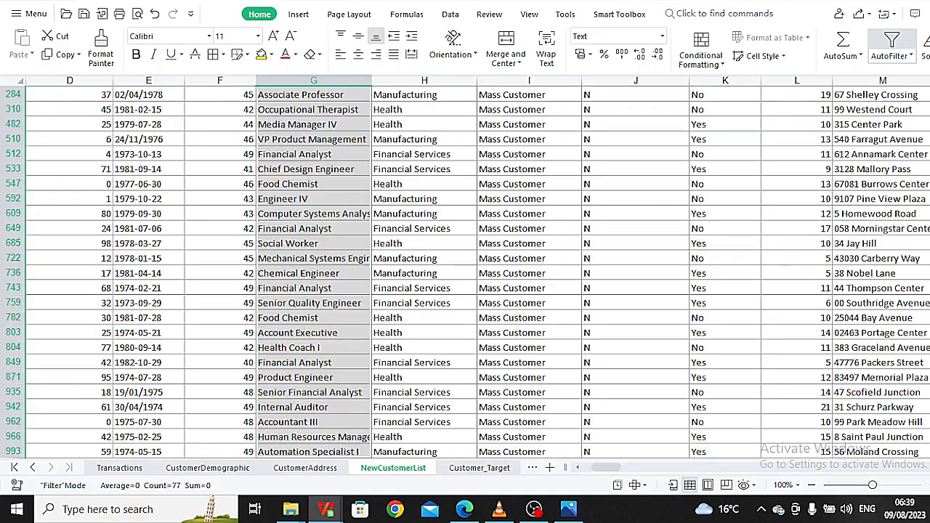
pyautogui.scroll(5, 418, 218)
pyautogui.keyDown('ctrl'); pyautogui.click(418, 111); pyautogui.keyUp('ctrl')
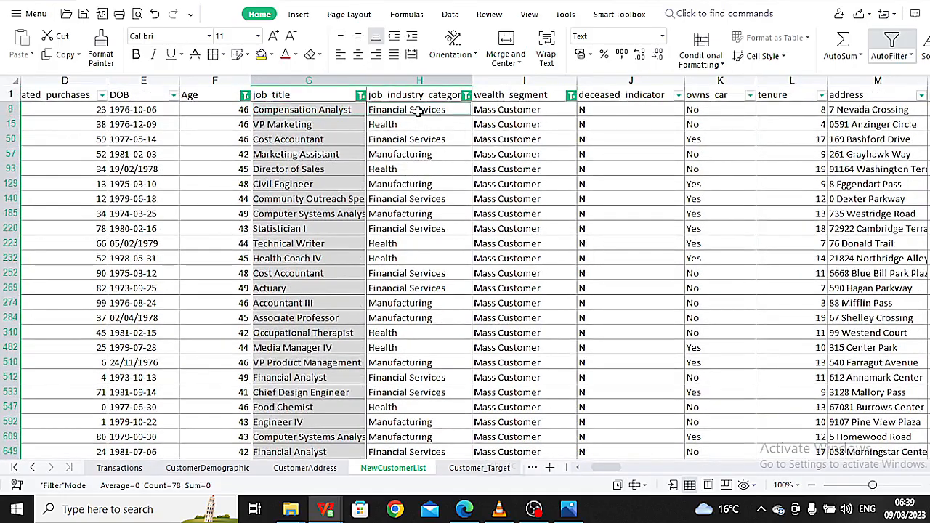
pyautogui.hotkey('ctrl', 'shift', 'Down')
pyautogui.scroll(10, 417, 218)
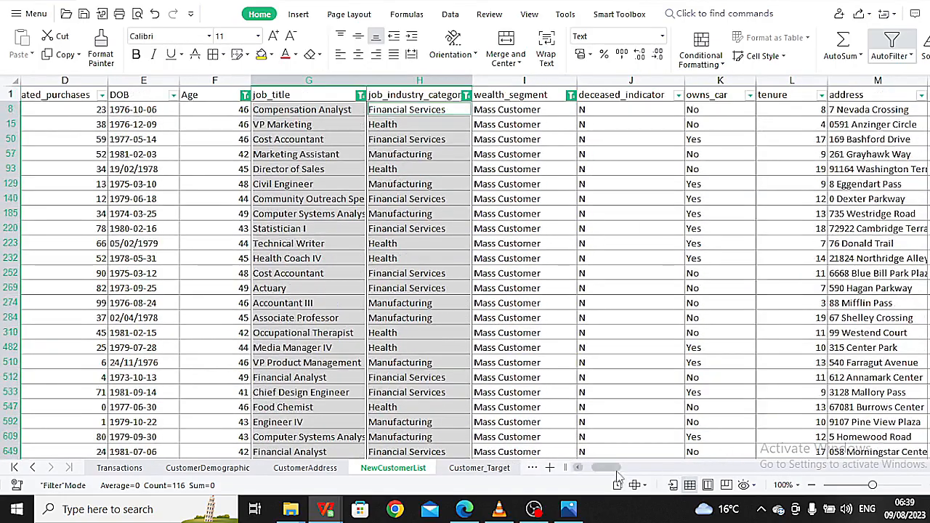
# - Extend the multi-column selection with the filtered address, postcode and state values
pyautogui.moveTo(617, 469); pyautogui.dragTo(625, 469)
pyautogui.keyDown('ctrl'); pyautogui.click(446, 110); pyautogui.keyUp('ctrl')
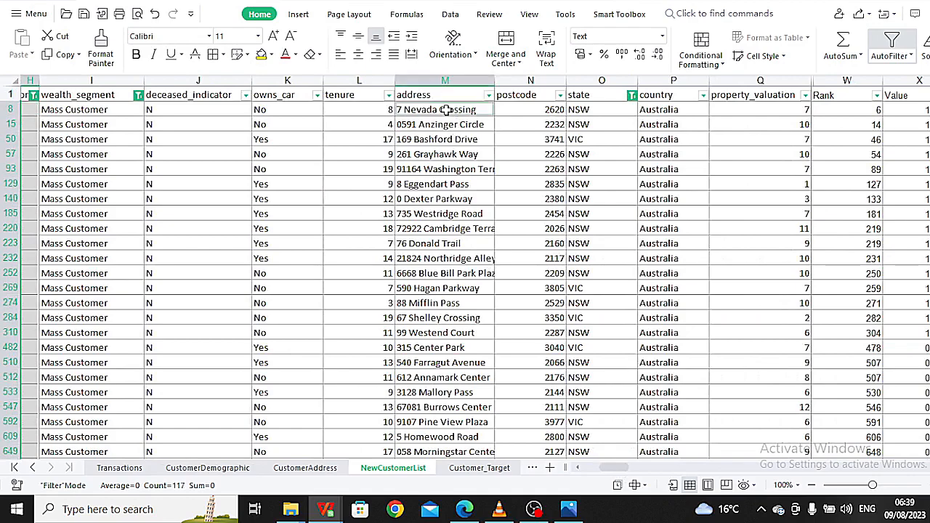
pyautogui.hotkey('ctrl', 'shift', 'Down')
pyautogui.scroll(10, 523, 218)
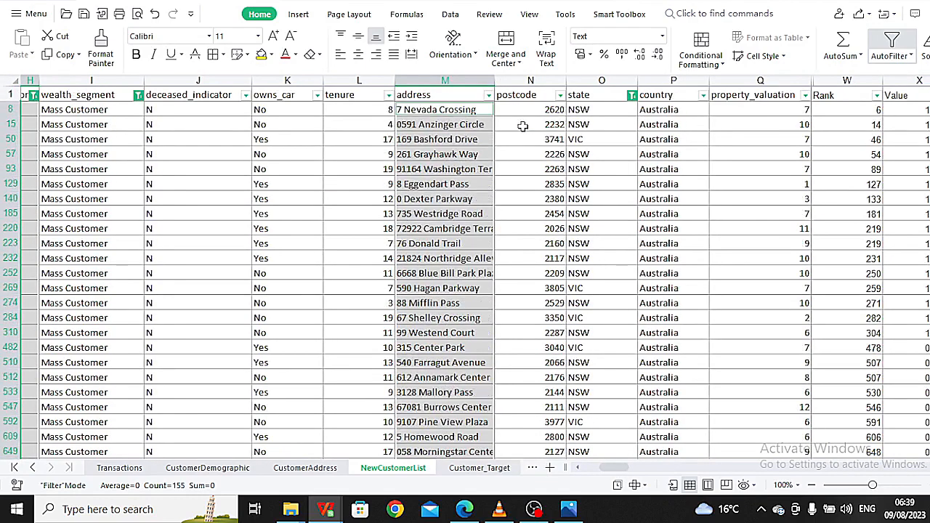
pyautogui.keyDown('ctrl'); pyautogui.click(524, 109); pyautogui.keyUp('ctrl')
pyautogui.hotkey('ctrl', 'shift', 'Down')
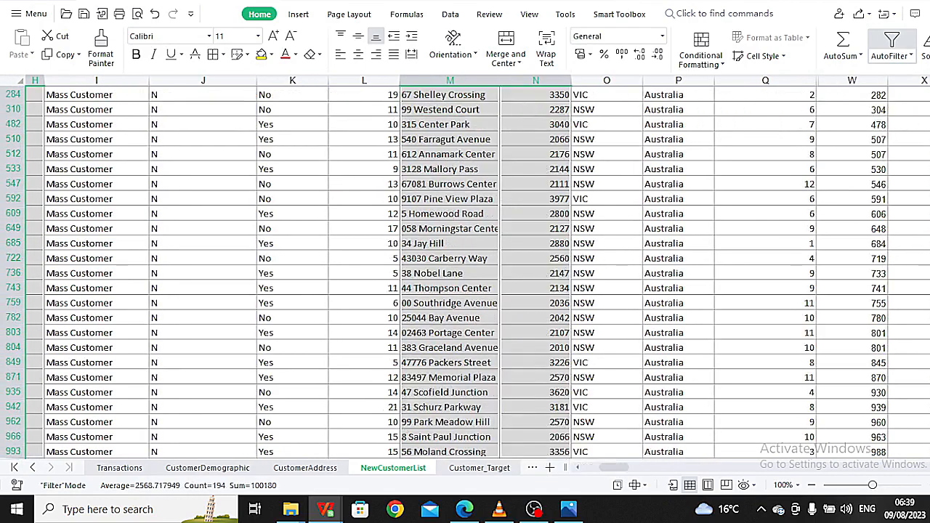
pyautogui.scroll(5, 465, 269)
pyautogui.keyDown('ctrl'); pyautogui.click(579, 109); pyautogui.keyUp('ctrl')
pyautogui.hotkey('ctrl', 'shift', 'Down')
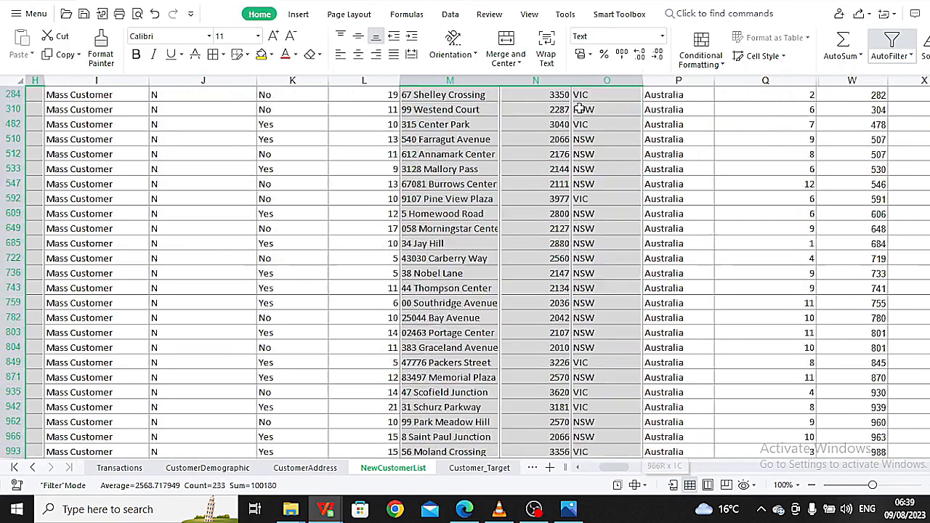
pyautogui.scroll(5, 579, 109)
pyautogui.moveTo(620, 467); pyautogui.dragTo(622, 467)
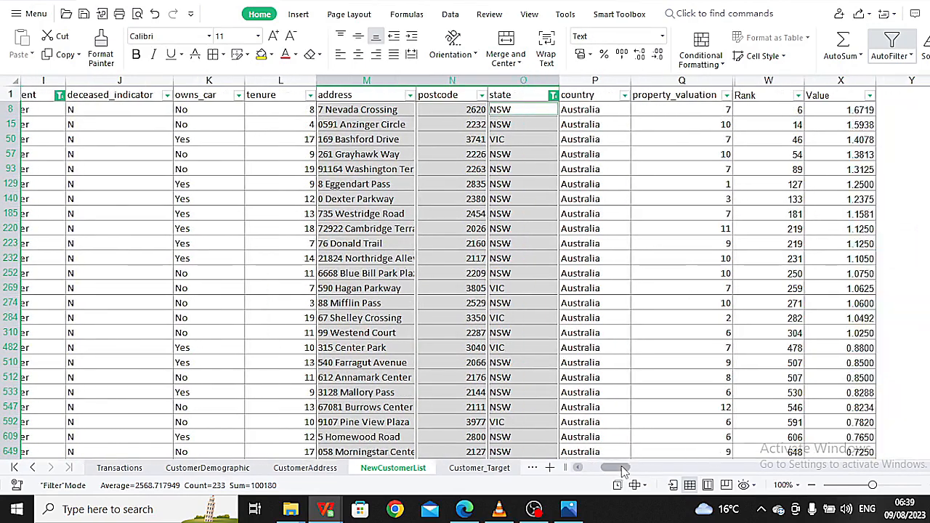
# - Copy the selected NewCustomerList columns into the Customer_Target sheet starting at B2
pyautogui.hotkey('ctrl', 'c')
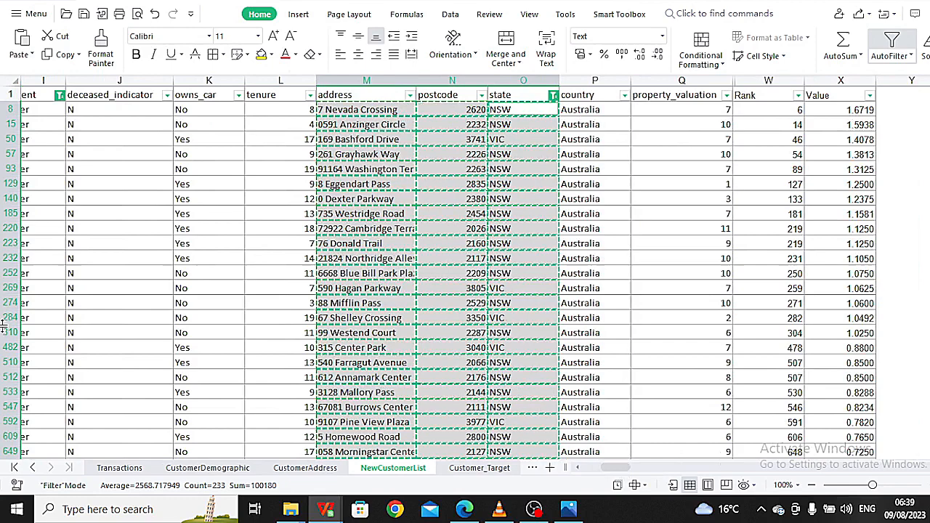
pyautogui.click(480, 468)
pyautogui.click(102, 108)
pyautogui.hotkey('ctrl', 'v')
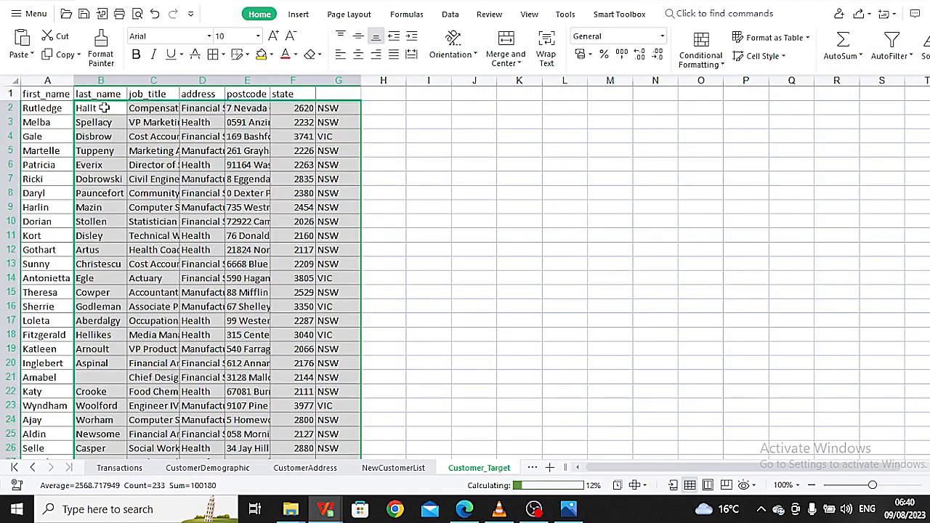
# - Enter the header State in G1 and change the F1 header to Postcode
pyautogui.doubleClick(333, 93)
pyautogui.write('State')
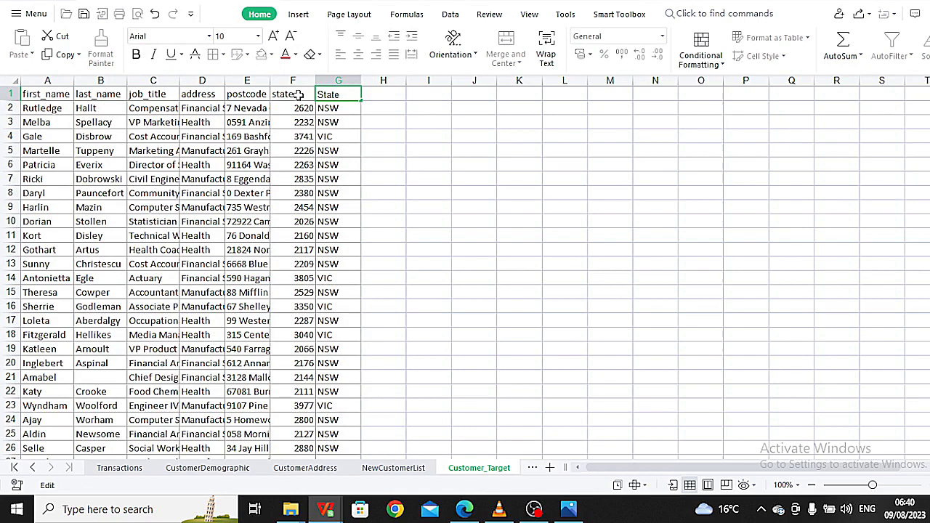
pyautogui.doubleClick(299, 95)
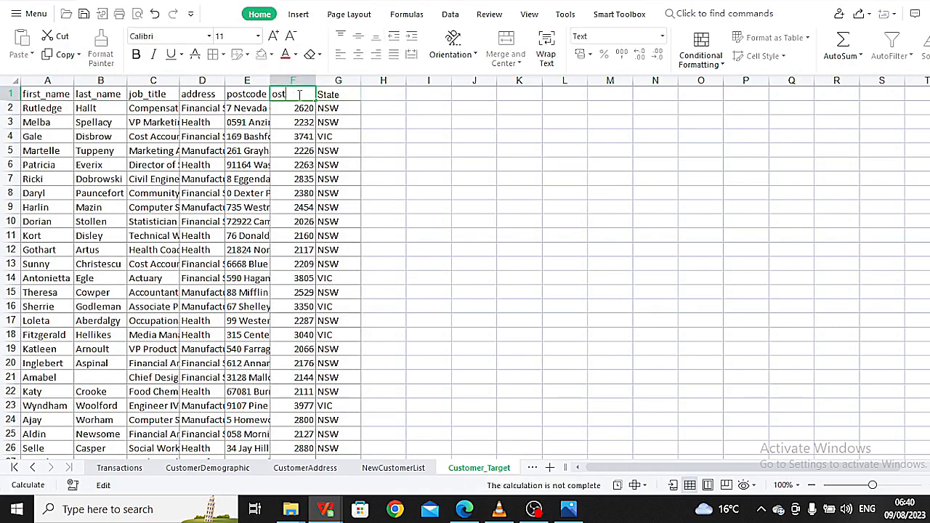
pyautogui.press('BackSpace')
pyautogui.press('BackSpace')
pyautogui.press('BackSpace')
pyautogui.press('BackSpace')
pyautogui.press('Escape')
# - Change the E1 header to Address and the D1 header to Job Industry Category
pyautogui.click(242, 95)
pyautogui.press('BackSpace')
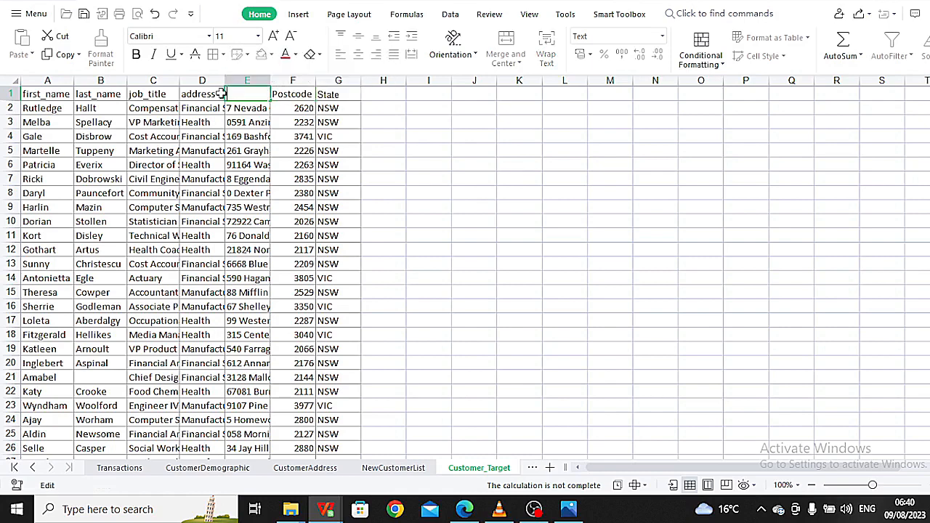
pyautogui.write('Address')
pyautogui.click(206, 94)
pyautogui.doubleClick(205, 95)
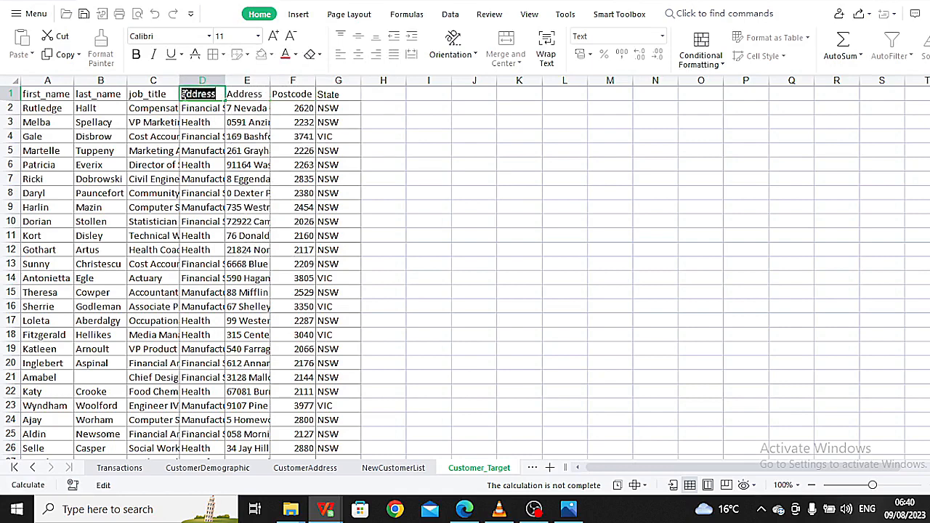
pyautogui.press('BackSpace')
pyautogui.write('Job Industry Ca')
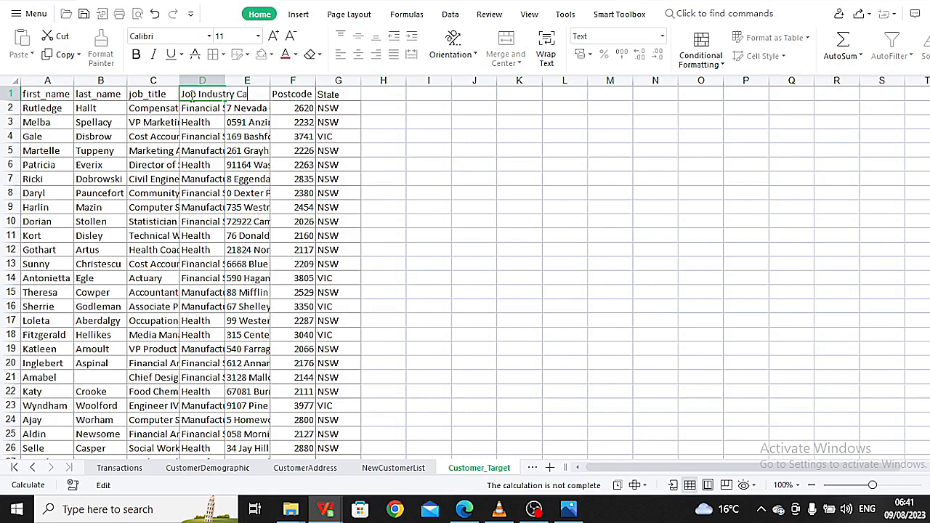
pyautogui.write('tegory')
pyautogui.click(426, 103)
# - Widen the Customer_Target columns to fit their contents and look through the list
pyautogui.moveTo(73, 84); pyautogui.dragTo(184, 80)
pyautogui.moveTo(240, 79); pyautogui.dragTo(636, 90)
pyautogui.moveTo(638, 89); pyautogui.dragTo(625, 87)
pyautogui.scroll(-8, 329, 306)
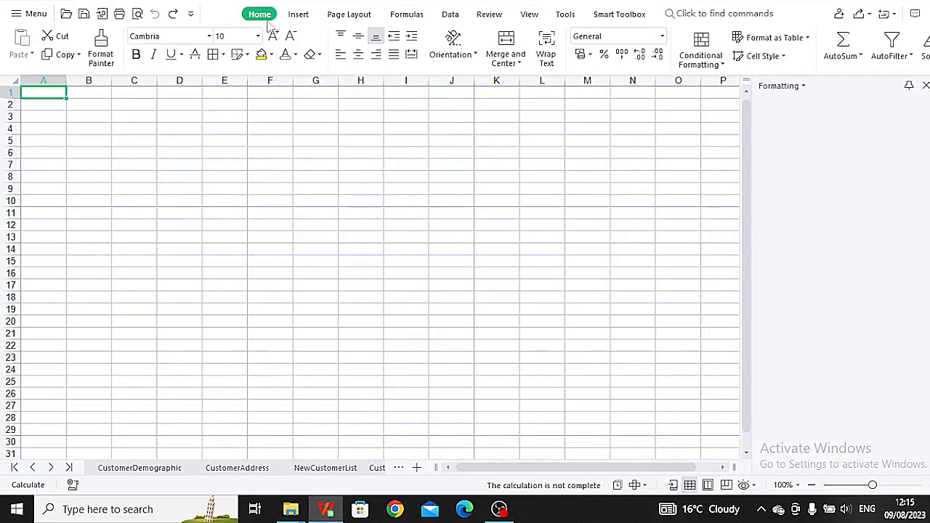
# - Draw a rectangle about 6.03 cm wide and 2.06 cm high over A3:D7 on the blank sheet and give it a blue gradient fill
pyautogui.click(298, 15)
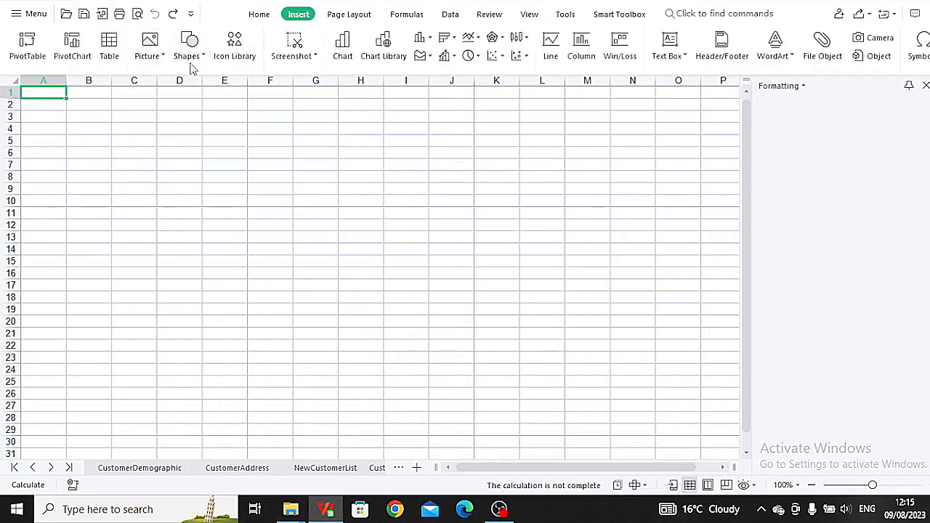
pyautogui.click(189, 54)
pyautogui.click(182, 152)
pyautogui.moveTo(37, 115); pyautogui.dragTo(199, 170)
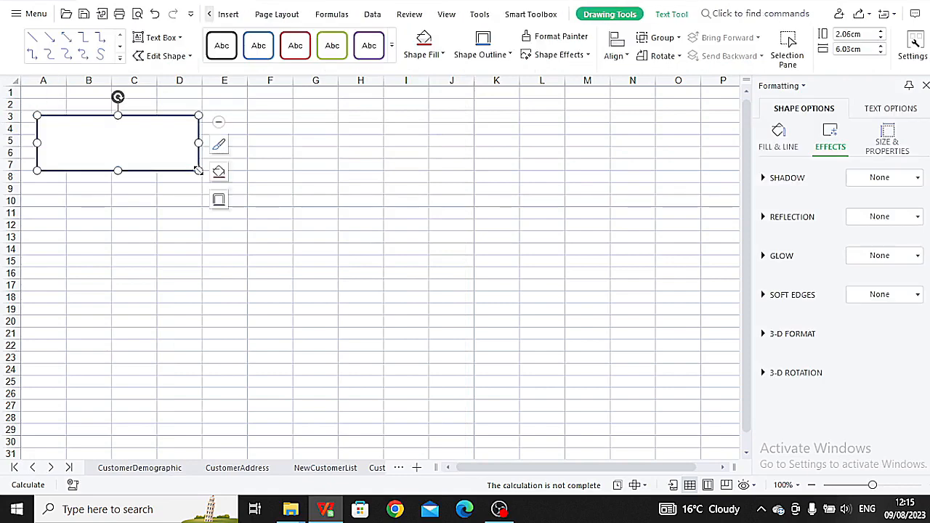
pyautogui.click(433, 55)
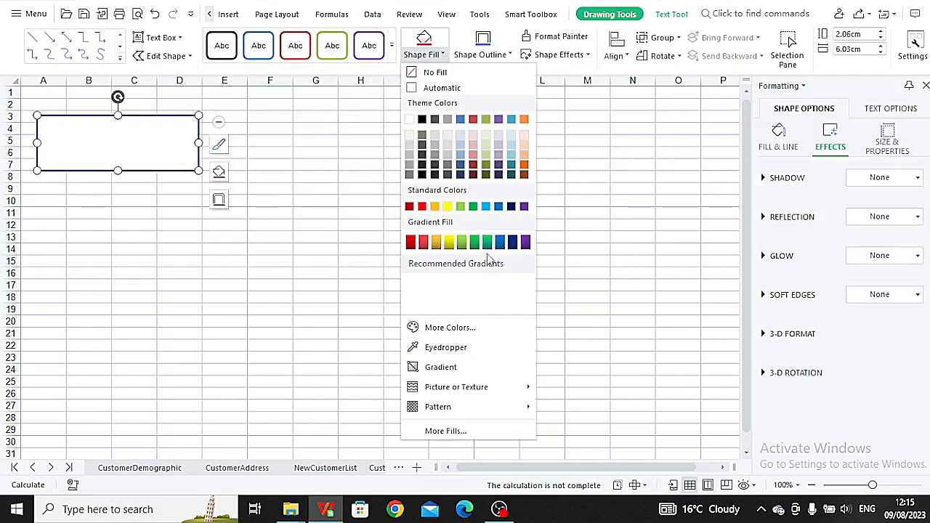
pyautogui.click(500, 243)
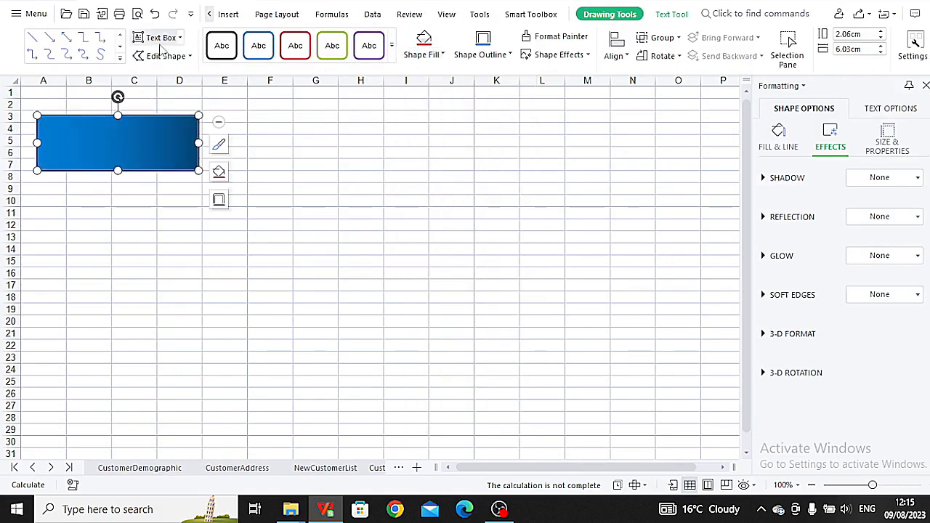
pyautogui.press('Escape')
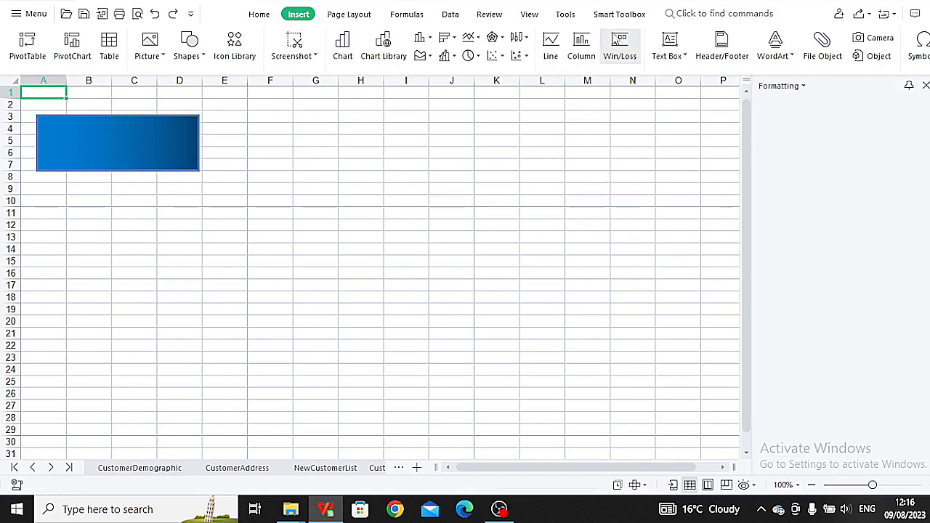
# - Add the title Sales Dashboard in white text in a text box on the blue rectangle
pyautogui.click(182, 157)
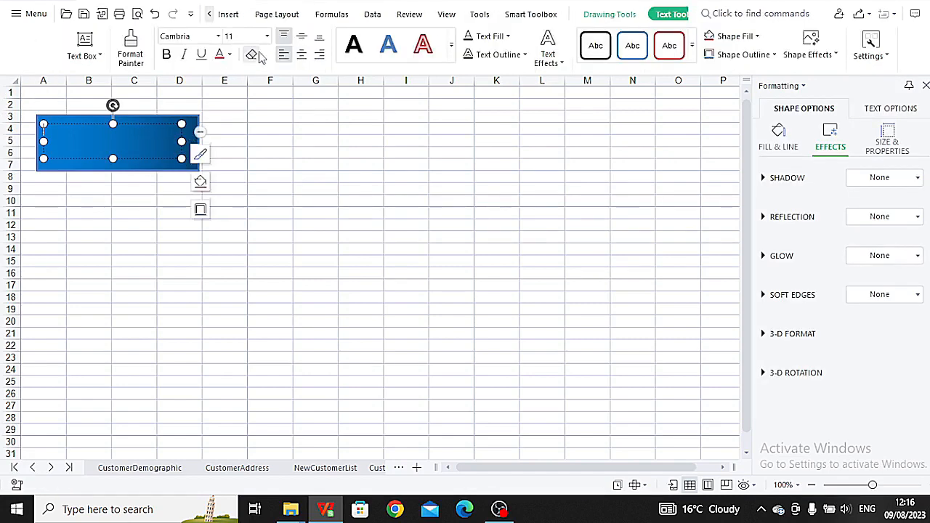
pyautogui.write('S')
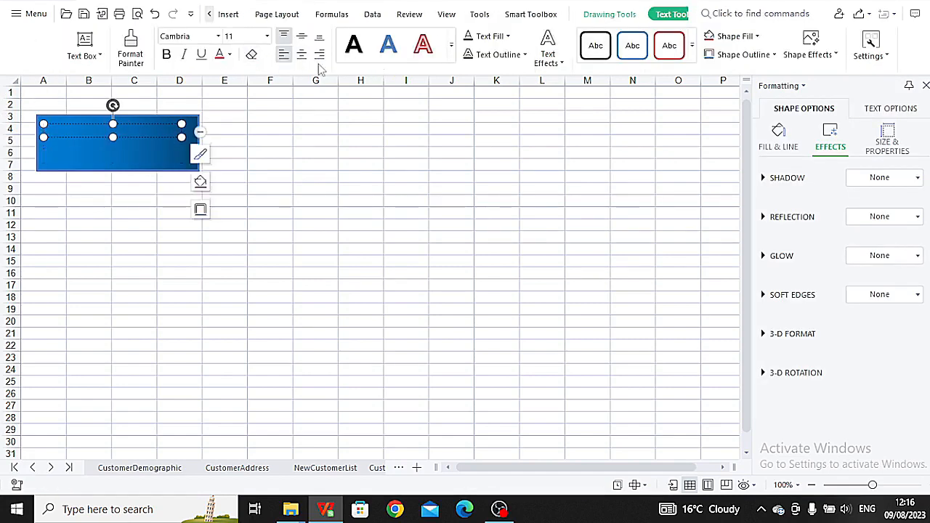
pyautogui.click(209, 13)
pyautogui.click(221, 13)
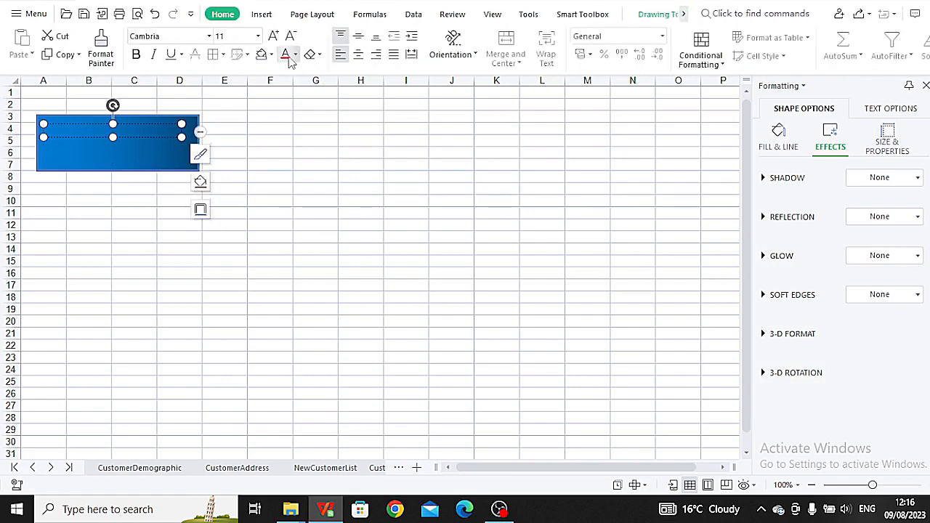
pyautogui.click(295, 55)
pyautogui.click(290, 102)
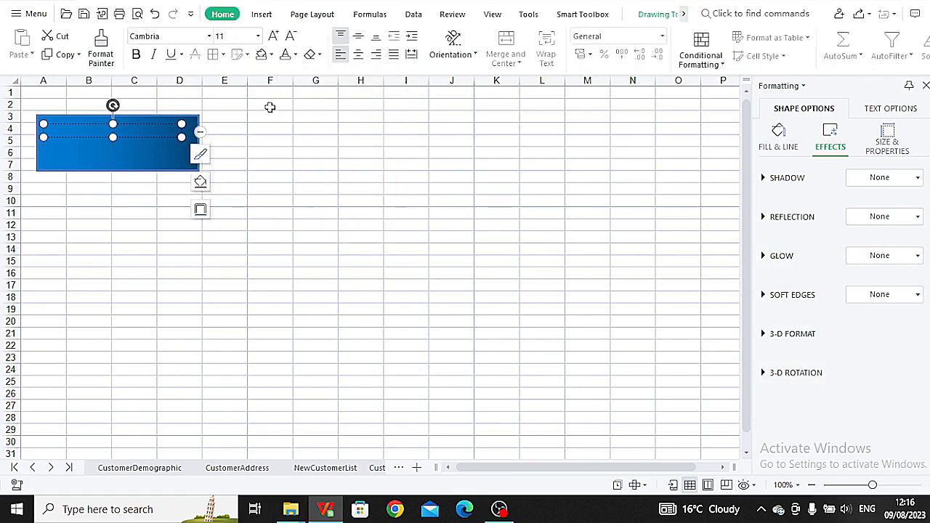
pyautogui.write('ales Dashboard')
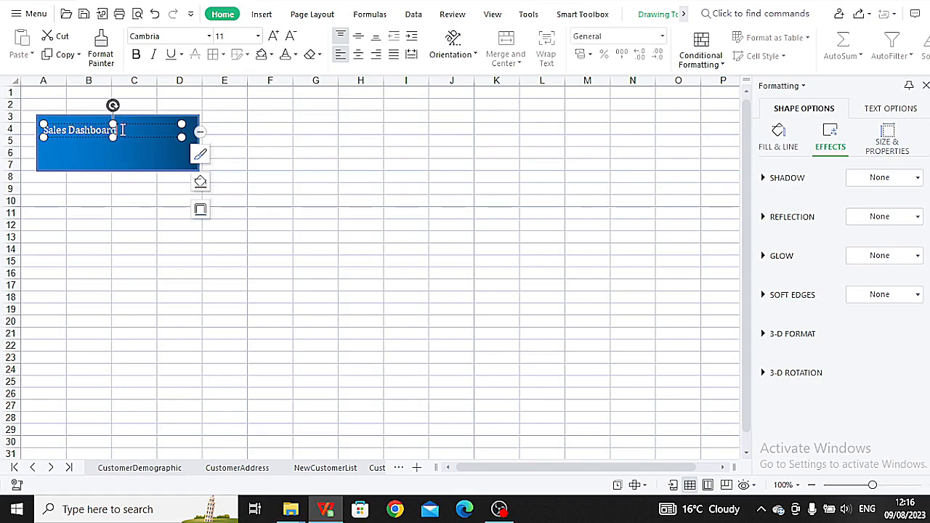
# - Make the Sales Dashboard title bold at size 20 and widen its text box so it fits on one line
pyautogui.moveTo(123, 130); pyautogui.dragTo(42, 130)
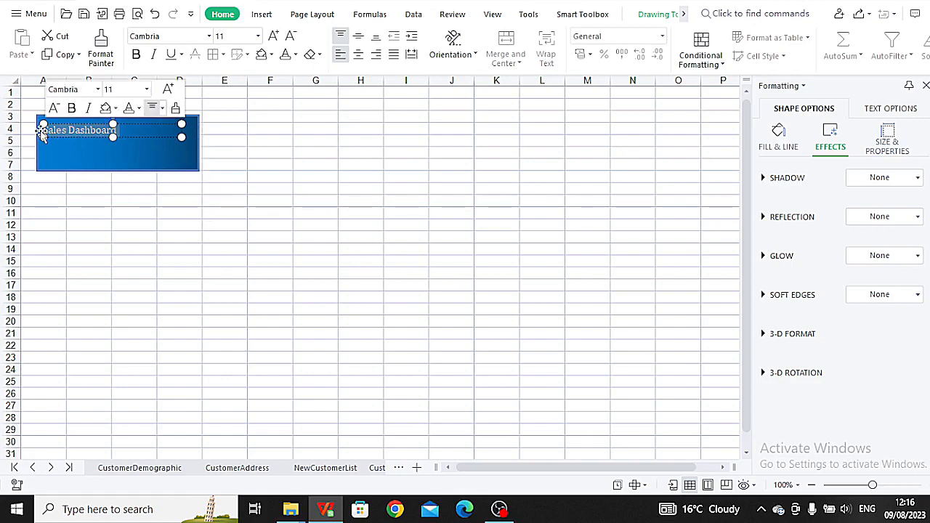
pyautogui.click(136, 54)
pyautogui.click(258, 36)
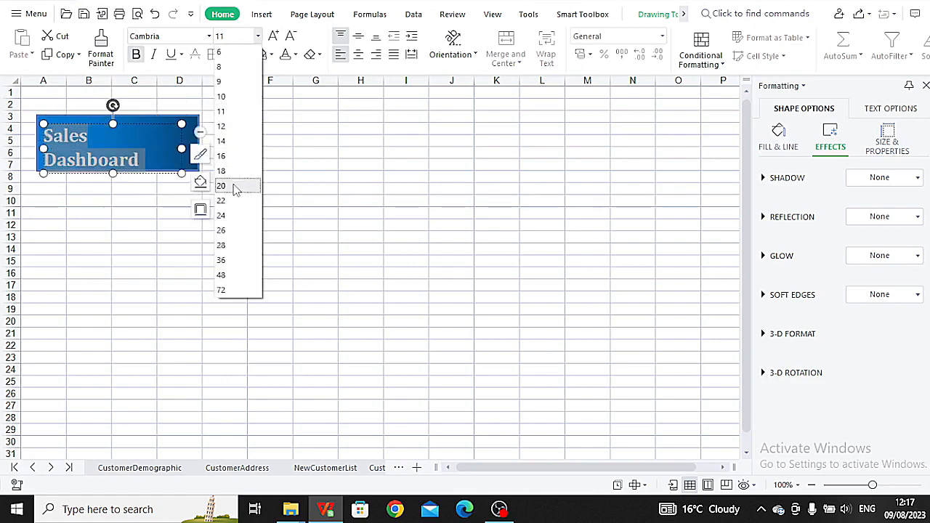
pyautogui.click(234, 187)
pyautogui.moveTo(182, 148); pyautogui.dragTo(198, 138)
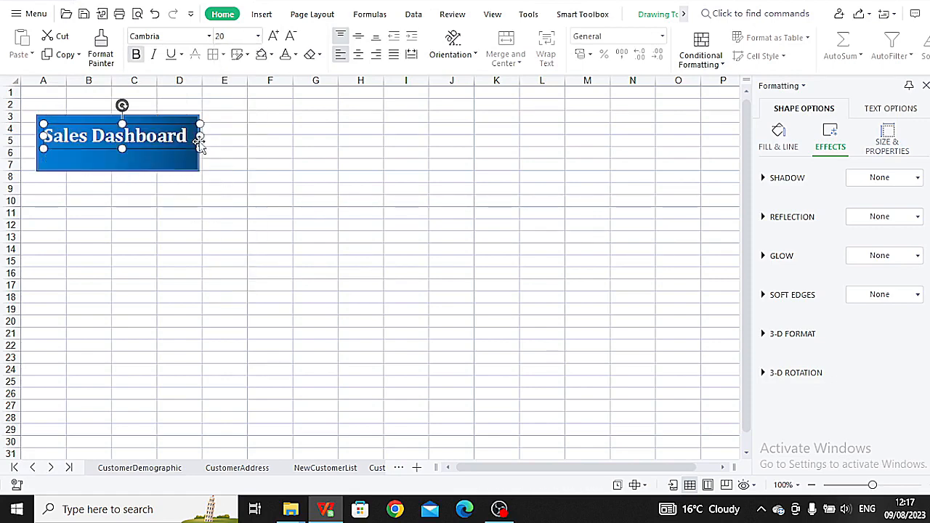
# - Reduce the height of the blue title rectangle to about 1.77 cm and leave it selected
pyautogui.click(125, 170)
pyautogui.moveTo(117, 170); pyautogui.dragTo(117, 161)
pyautogui.click(179, 212)
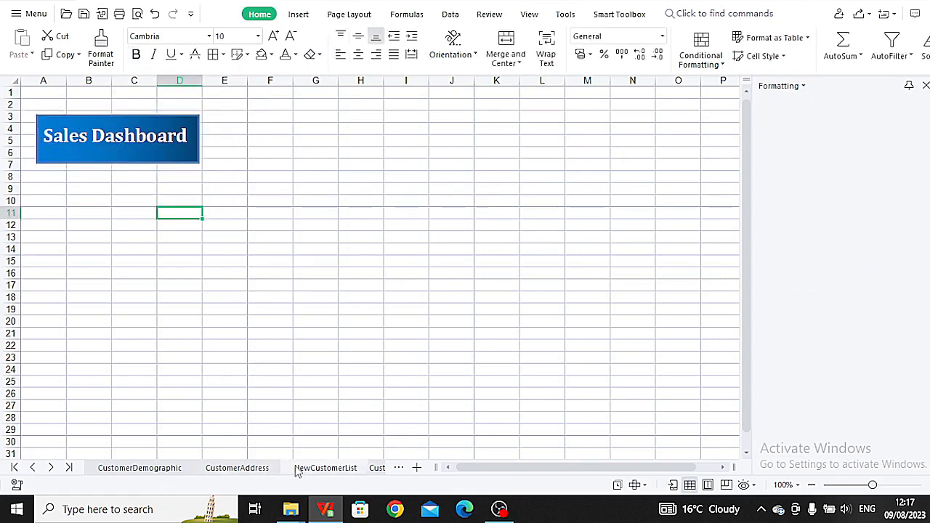
pyautogui.click(162, 120)
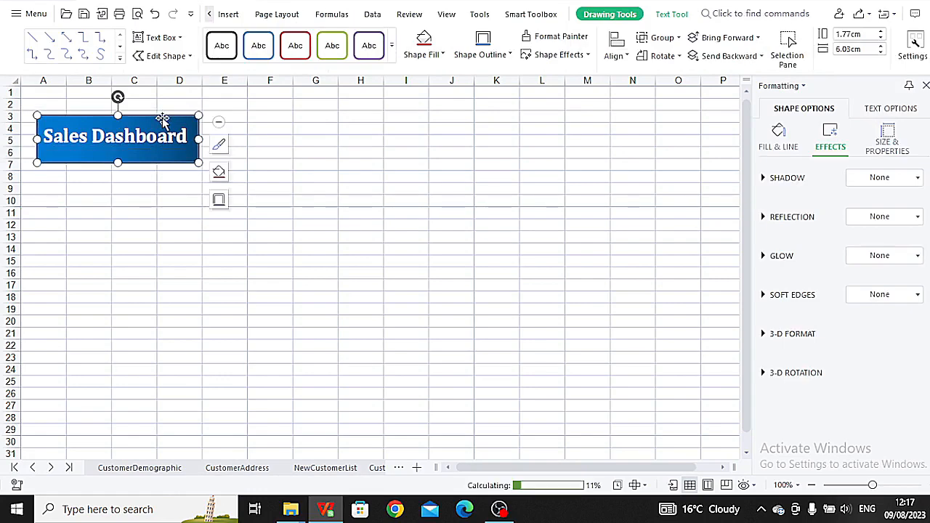
# - Duplicate the blue title rectangle over A9:G12, making it wider, and add a text box on it reading Total number of Customers 3427
pyautogui.hotkey('ctrl', 'd')
pyautogui.moveTo(169, 143); pyautogui.dragTo(314, 209)
pyautogui.click(228, 16)
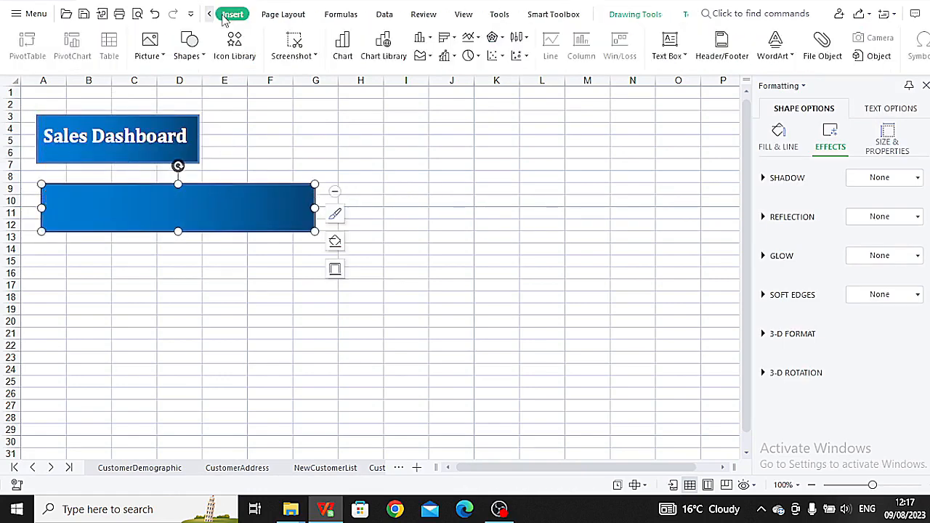
pyautogui.click(669, 42)
pyautogui.moveTo(51, 195); pyautogui.dragTo(278, 214)
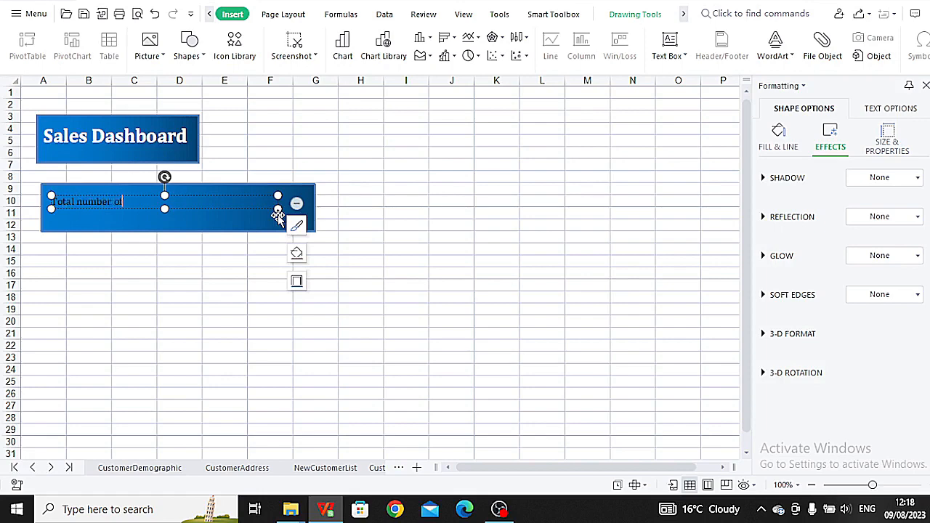
pyautogui.write('Total number of Customers: 3427')
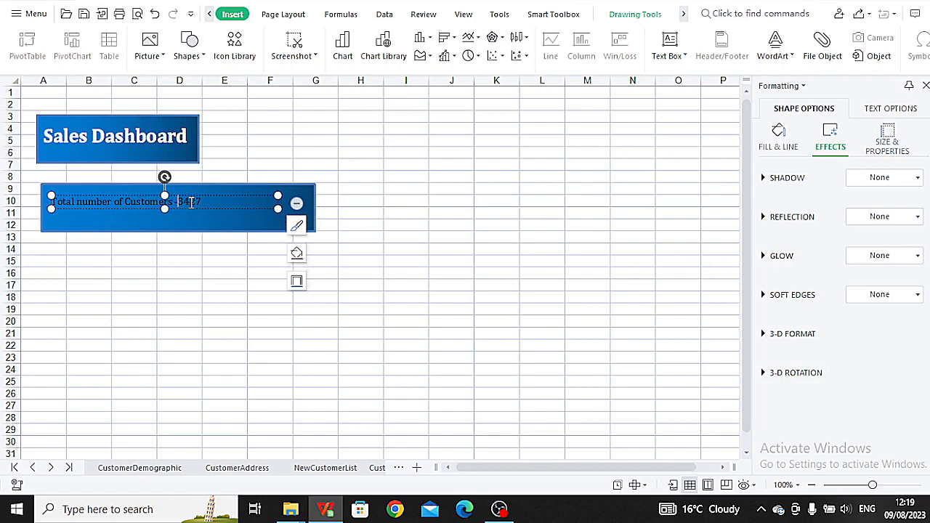
# - Format the Total number of Customers text in white, bold, size 14
pyautogui.moveTo(201, 202); pyautogui.dragTo(51, 204)
pyautogui.click(209, 14)
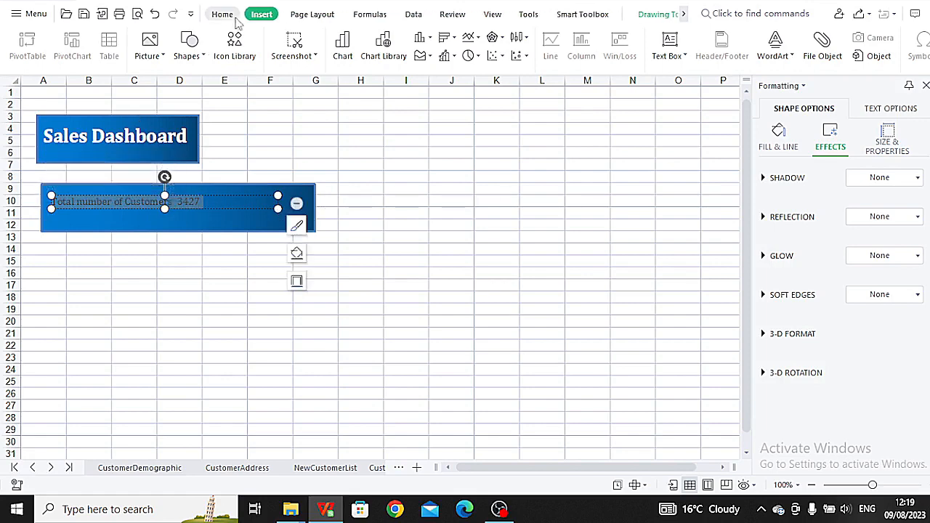
pyautogui.click(224, 14)
pyautogui.click(295, 54)
pyautogui.click(287, 97)
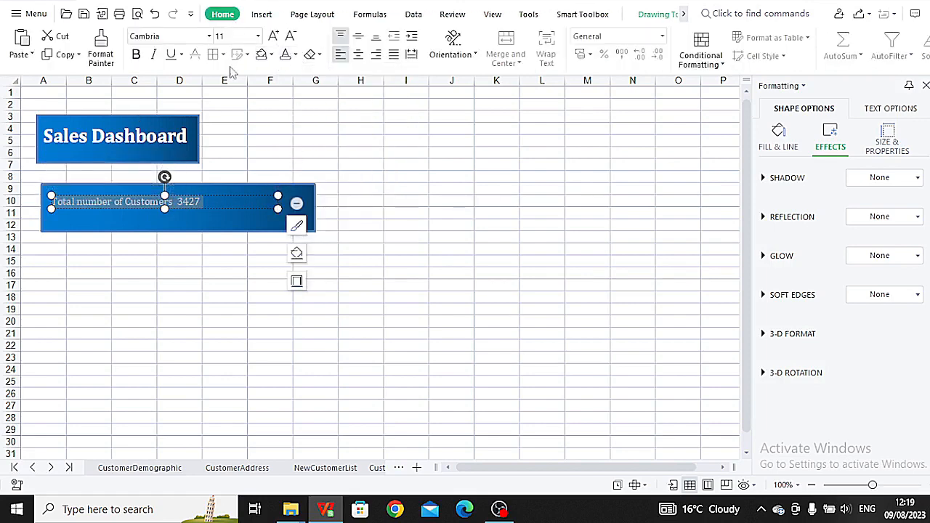
pyautogui.click(259, 37)
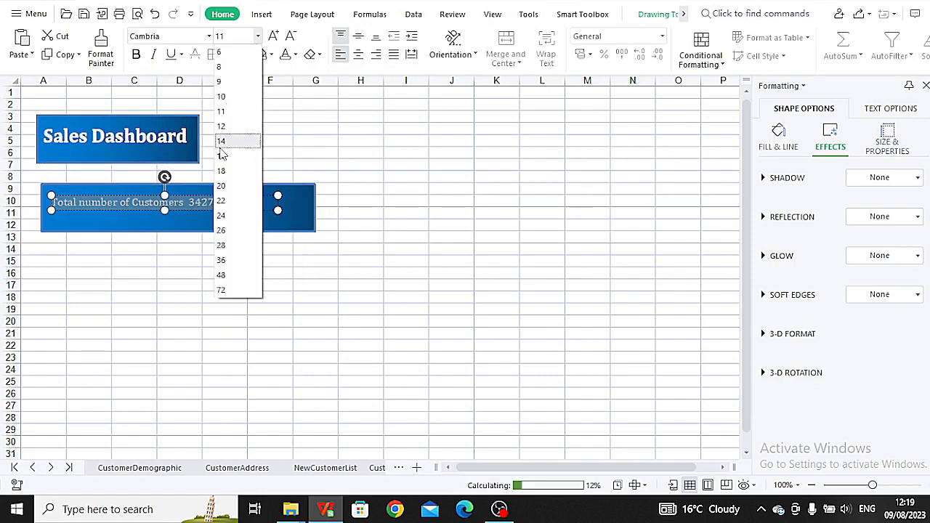
pyautogui.click(221, 146)
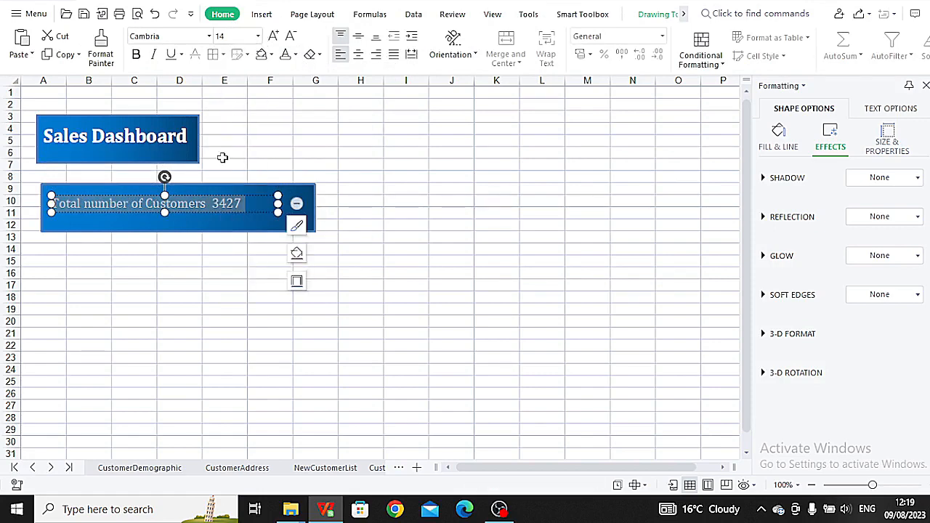
pyautogui.hotkey('ctrl', 'b')
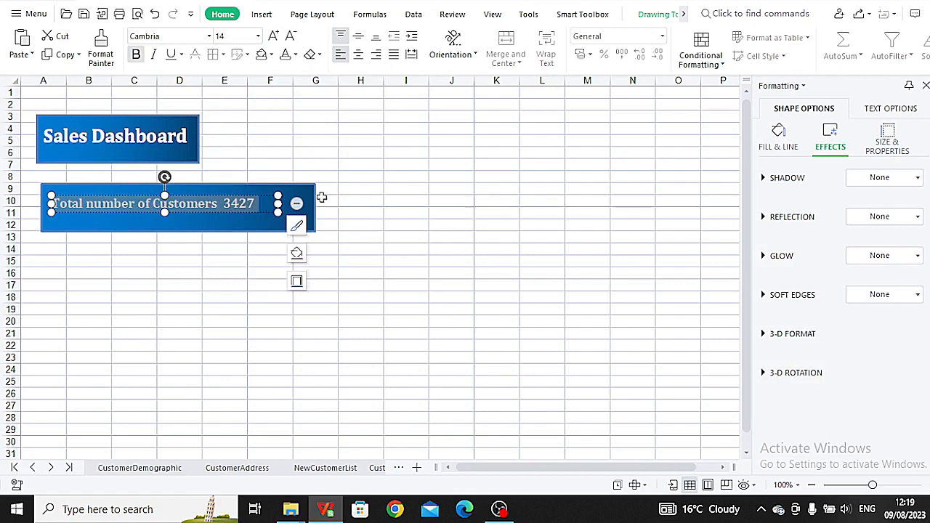
# - Narrow the customer count rectangle to about 8.28 cm and move it with its text up to rows 8–11, beneath the title banner
pyautogui.click(348, 215)
pyautogui.click(308, 211)
pyautogui.moveTo(315, 208); pyautogui.dragTo(264, 205)
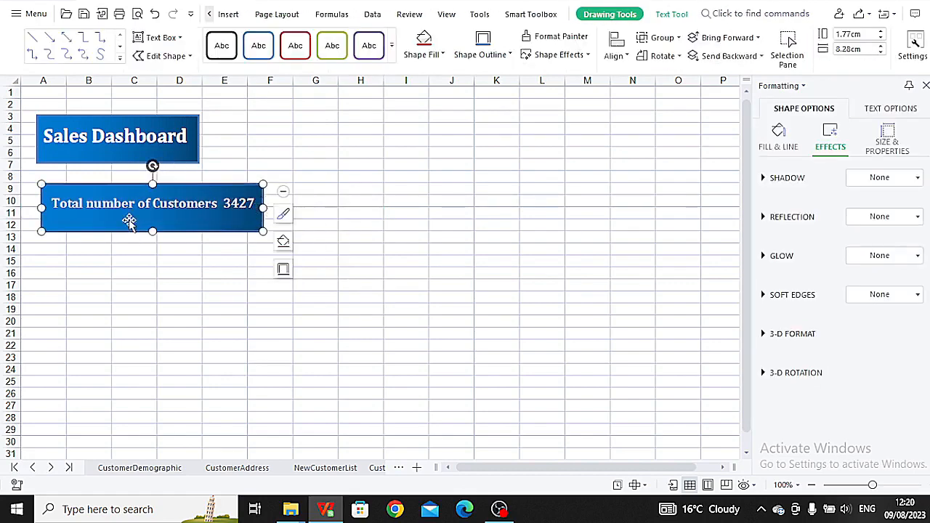
pyautogui.moveTo(129, 222); pyautogui.dragTo(119, 210)
pyautogui.click(315, 249)
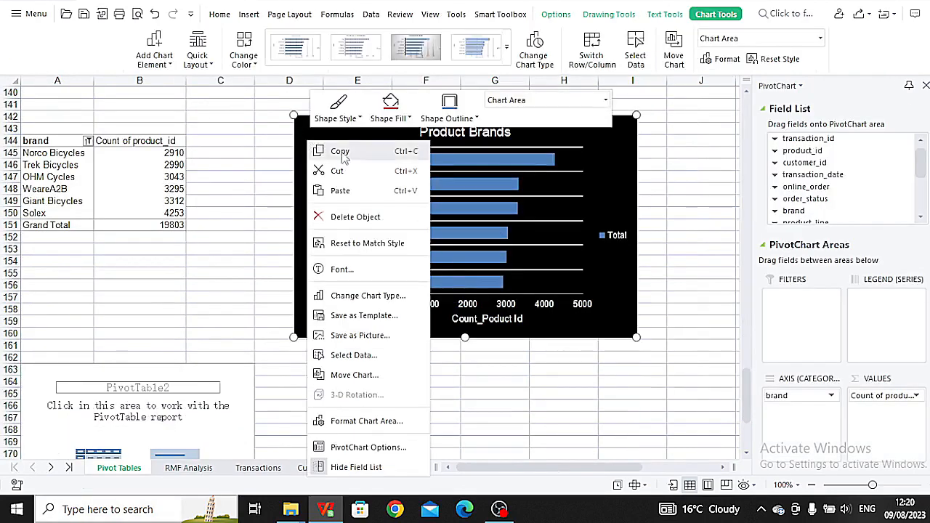
# - Copy the Product Brands chart from the Pivot Tables sheet and paste it into Sheet1 at A19
pyautogui.click(332, 149)
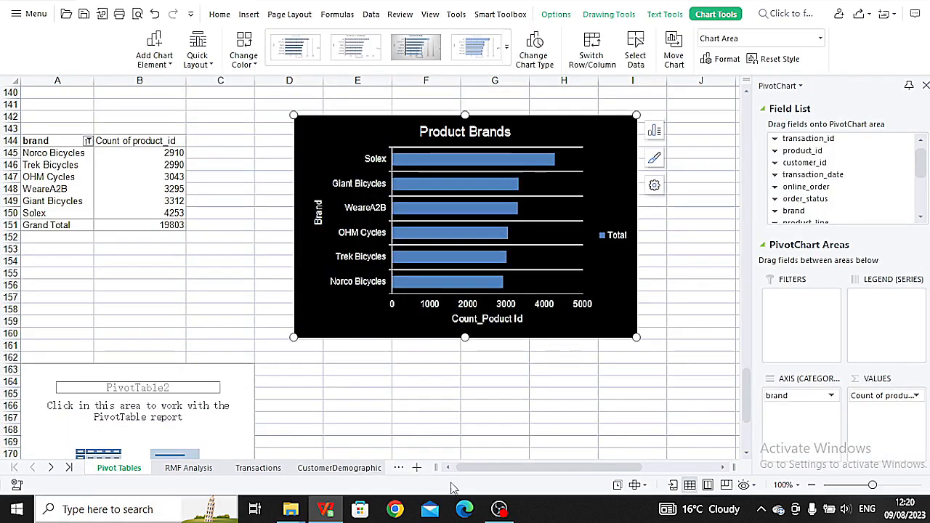
pyautogui.click(69, 468)
pyautogui.click(284, 469)
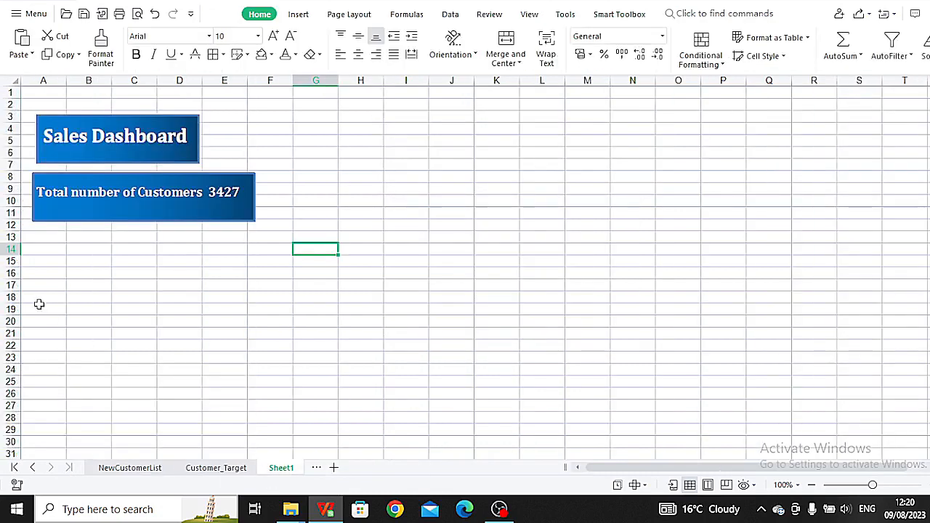
pyautogui.click(49, 308)
pyautogui.rightClick(49, 309)
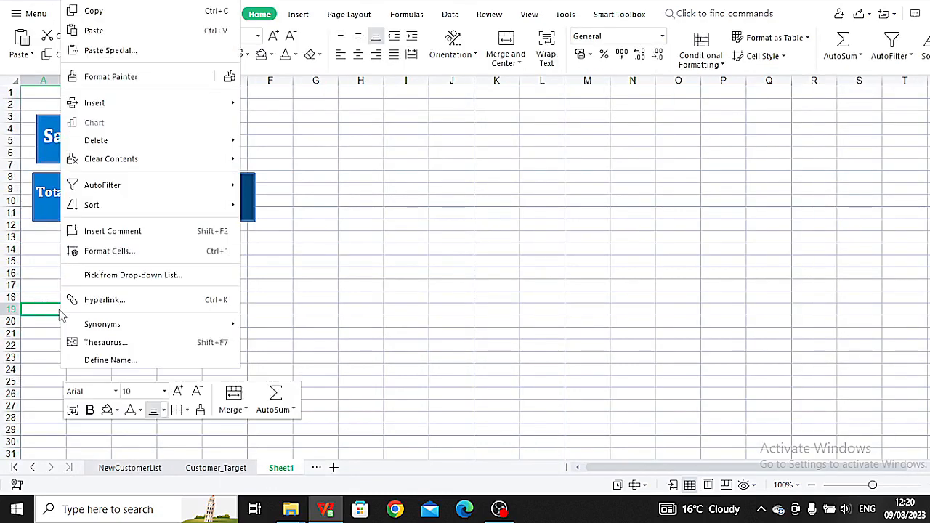
pyautogui.click(80, 29)
# - Move the Product Brands chart below the customer count banner and shrink it to about C13:G25
pyautogui.moveTo(317, 331); pyautogui.dragTo(433, 293)
pyautogui.moveTo(465, 229); pyautogui.dragTo(371, 229)
pyautogui.moveTo(371, 450); pyautogui.dragTo(338, 384)
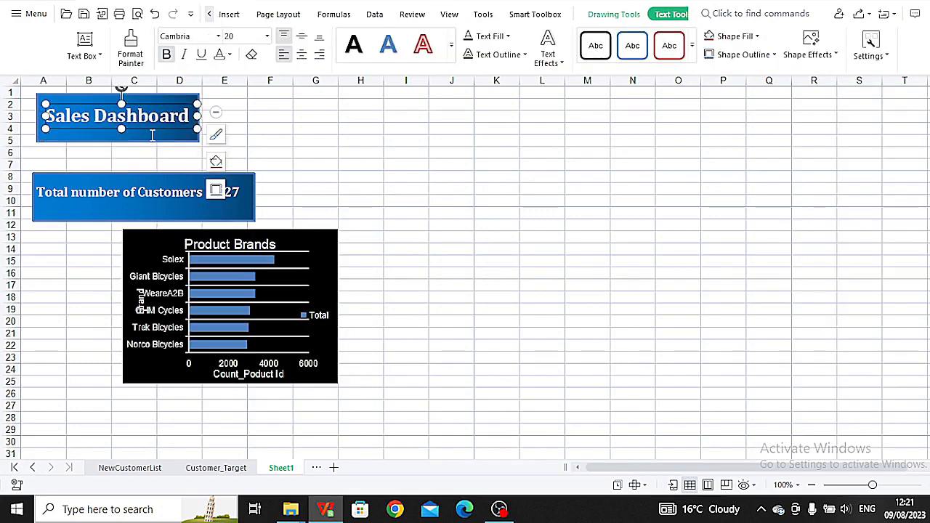
# - Shrink the Sales Dashboard rectangle to end at row 4 and shift the title text up to sit centrally on it
pyautogui.click(150, 136)
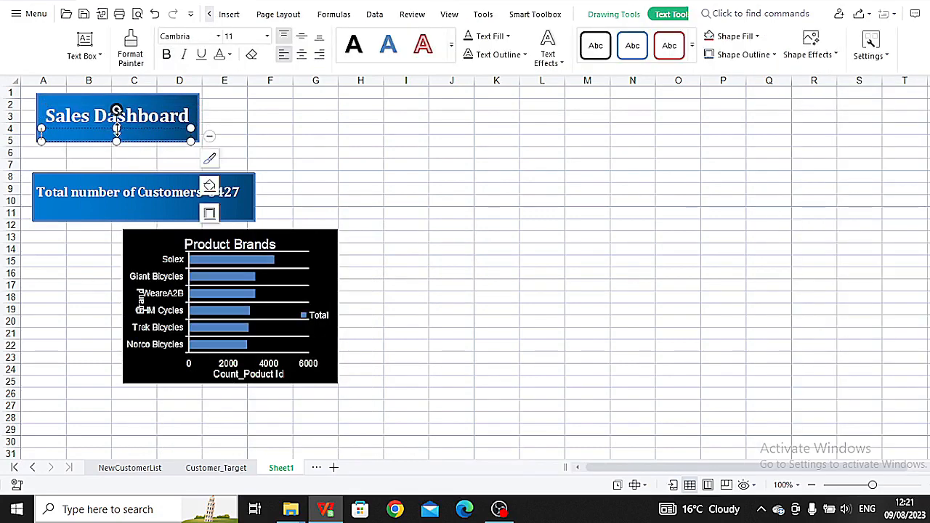
pyautogui.rightClick(118, 131)
pyautogui.click(145, 142)
pyautogui.click(195, 137)
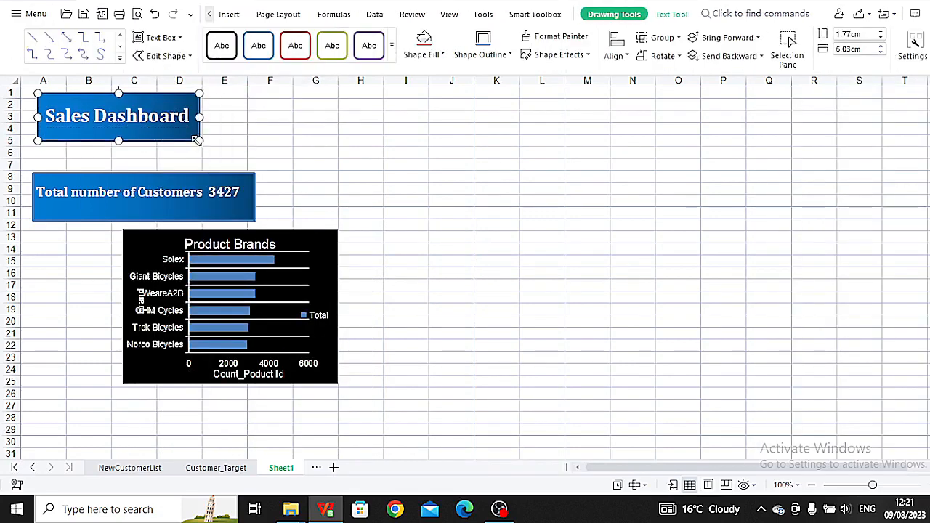
pyautogui.moveTo(199, 141); pyautogui.dragTo(193, 133)
pyautogui.click(171, 117)
pyautogui.moveTo(134, 105); pyautogui.dragTo(133, 99)
pyautogui.click(258, 117)
# - Move the customer count banner with its text up to rows 6–8 and place the Product Brands chart just below it over B10:G22
pyautogui.click(218, 191)
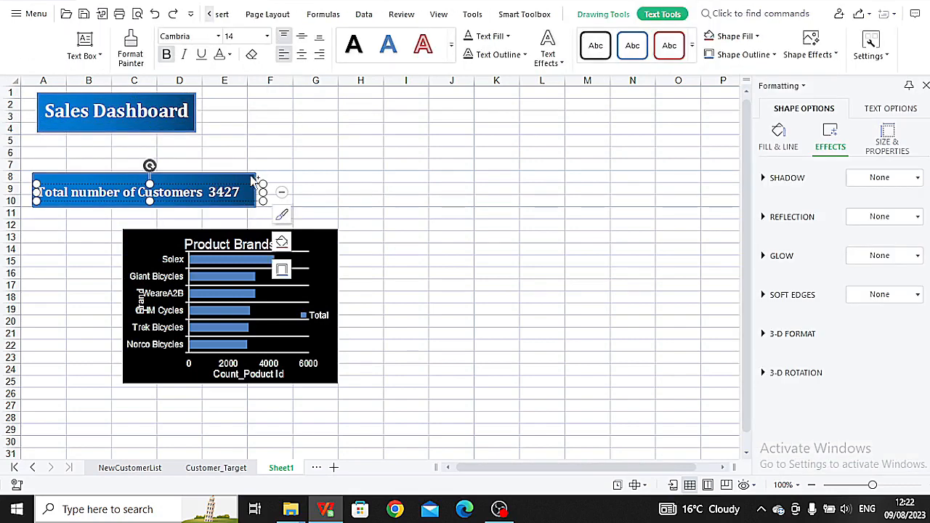
pyautogui.moveTo(223, 186); pyautogui.dragTo(225, 154)
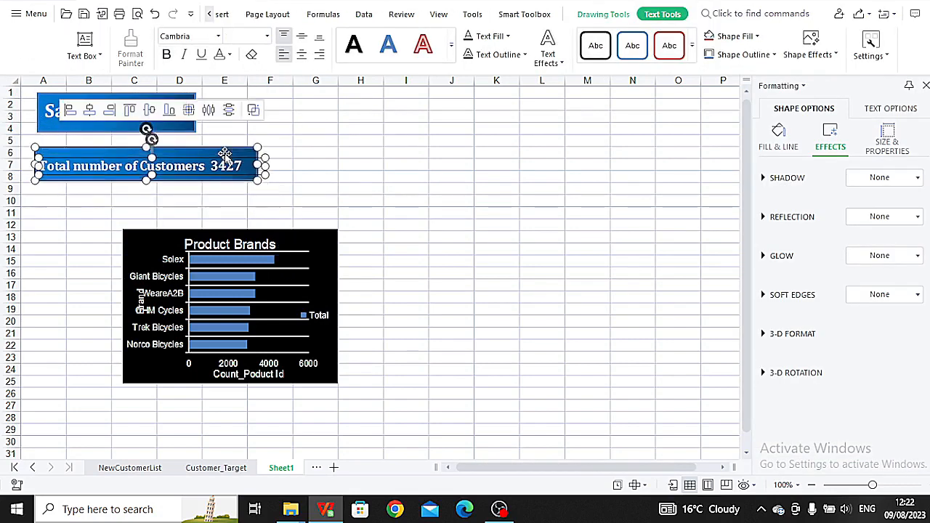
pyautogui.moveTo(314, 240); pyautogui.dragTo(285, 205)
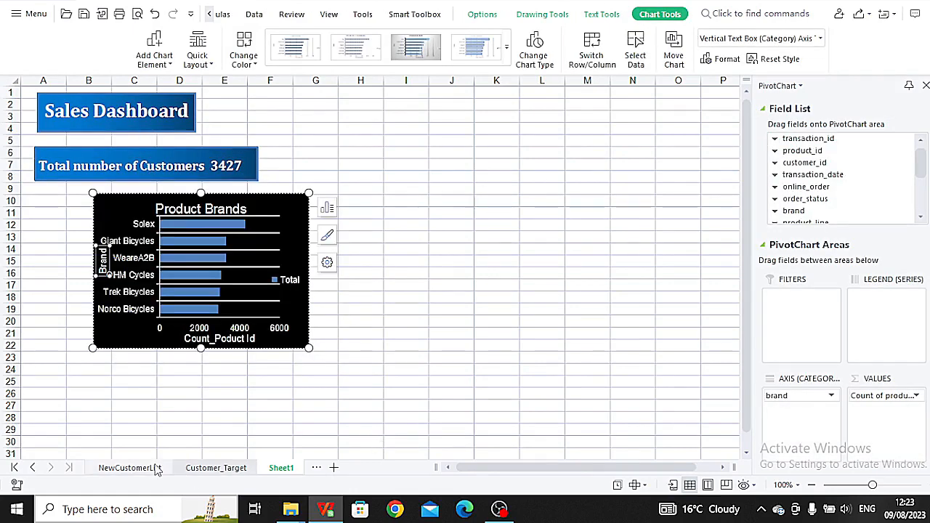
# - Copy the gender pie chart from the Pivot Tables sheet and paste it into Sheet1 at I12
pyautogui.click(154, 469)
pyautogui.click(33, 469)
pyautogui.click(15, 468)
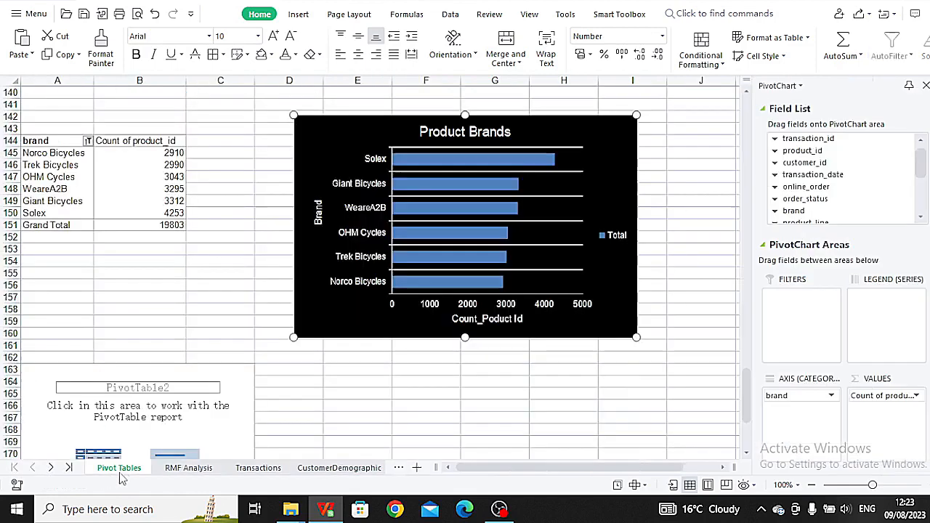
pyautogui.scroll(9, 411, 353)
pyautogui.click(640, 245)
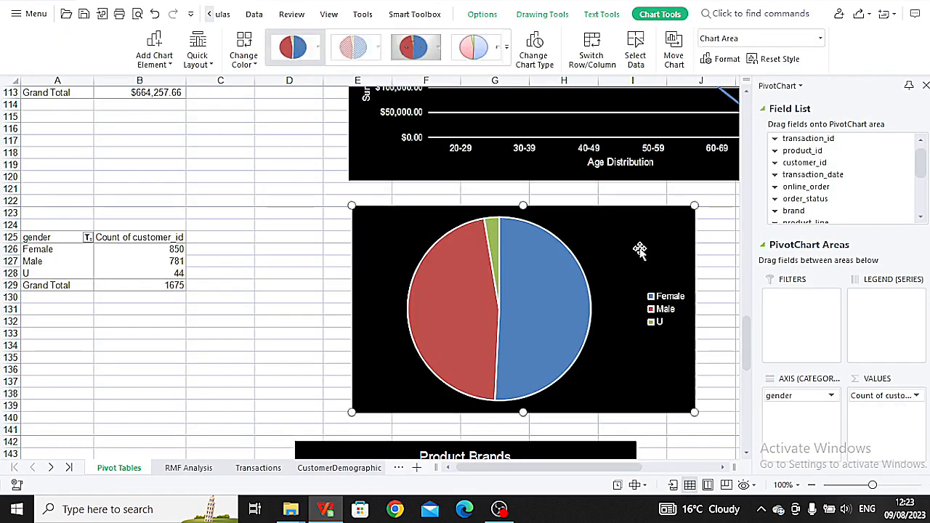
pyautogui.rightClick(640, 246)
pyautogui.press('Escape')
pyautogui.click(69, 467)
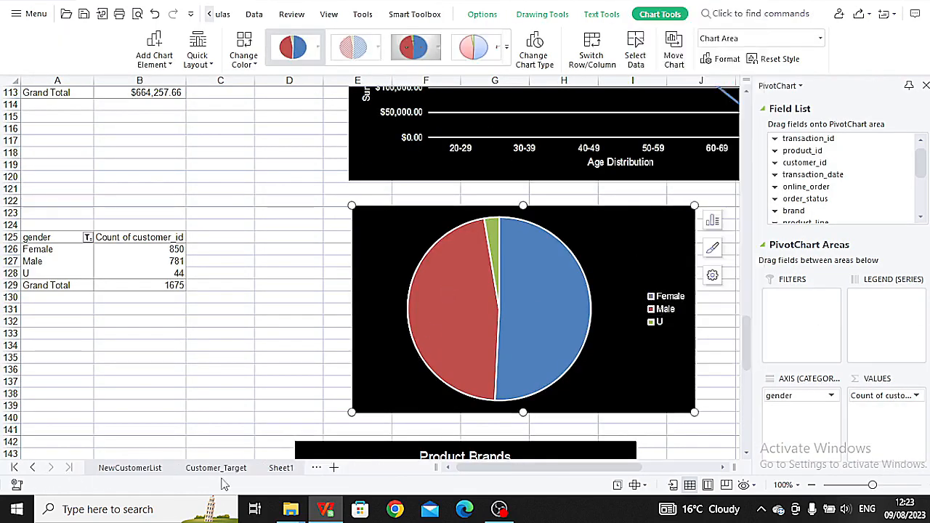
pyautogui.click(281, 467)
pyautogui.click(411, 229)
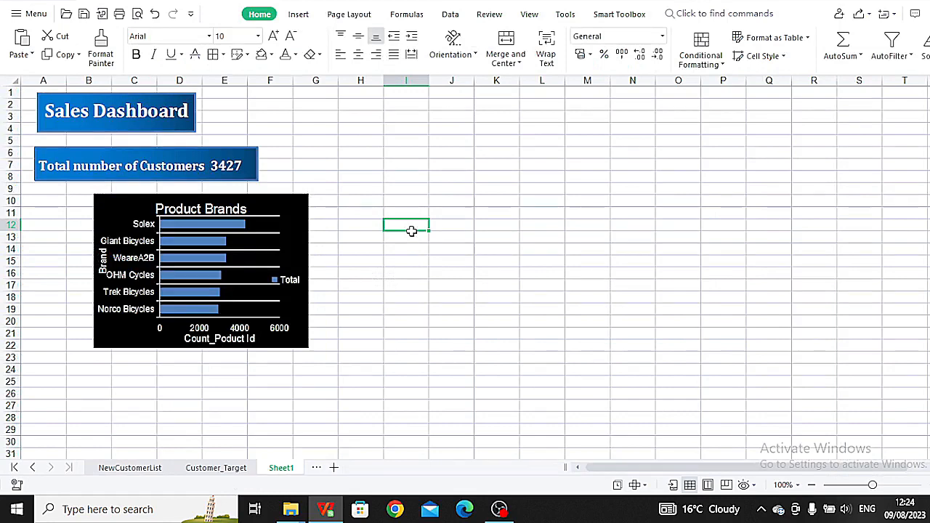
pyautogui.rightClick(412, 226)
pyautogui.click(441, 274)
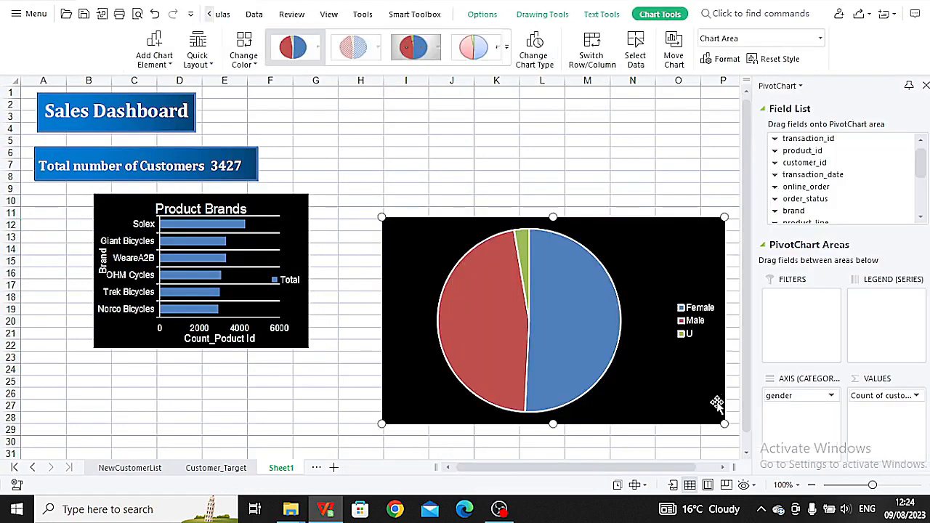
# - Shrink the gender pie chart and place it directly beside the Product Brands chart over G10:K22, matching its height
pyautogui.moveTo(725, 424); pyautogui.dragTo(589, 355)
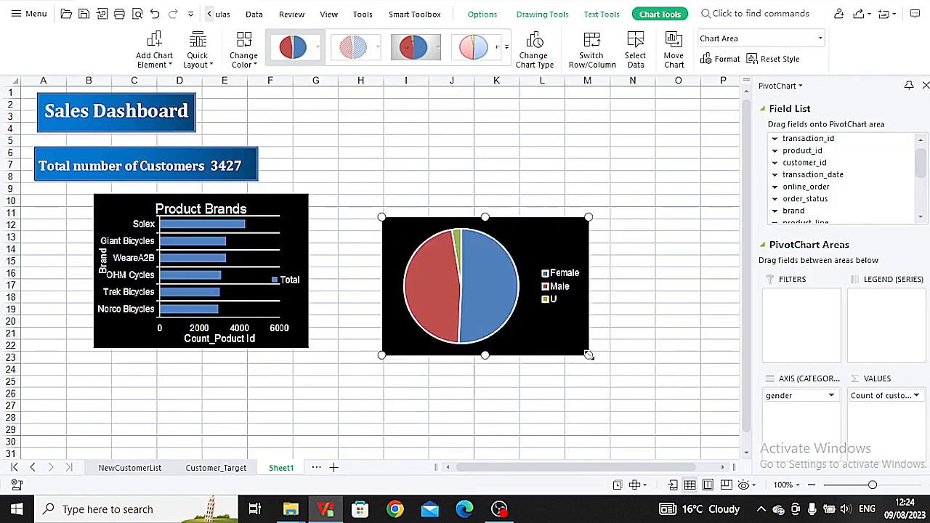
pyautogui.moveTo(546, 252); pyautogui.dragTo(485, 240)
pyautogui.moveTo(417, 209); pyautogui.dragTo(417, 192)
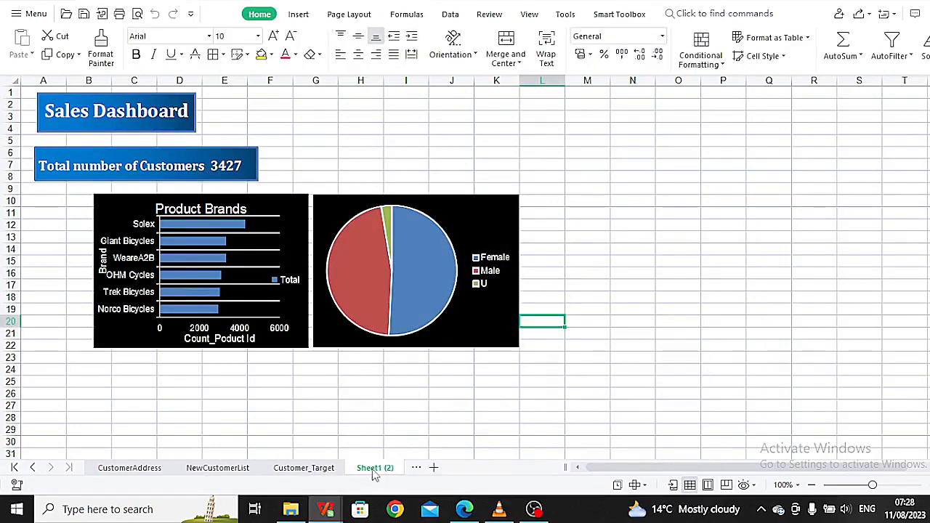
# - Rename the Sheet1 (2) sheet as Dashboard
pyautogui.rightClick(374, 471)
pyautogui.click(401, 245)
pyautogui.write('D')
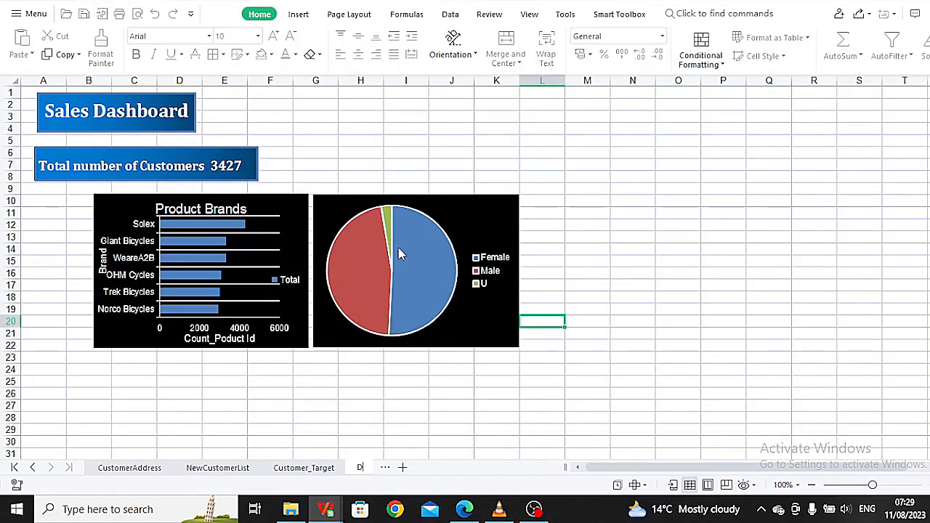
pyautogui.write('ashboard')
pyautogui.press('Return')
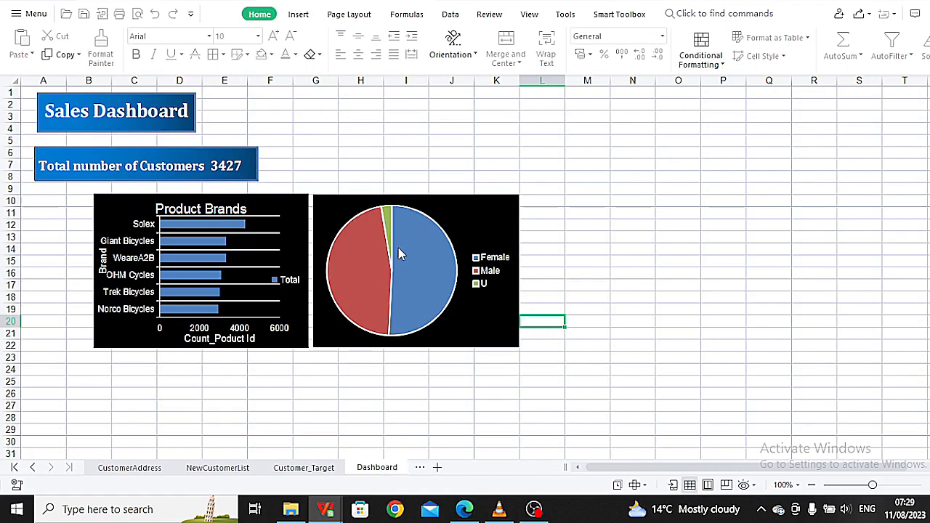
pyautogui.click(528, 406)
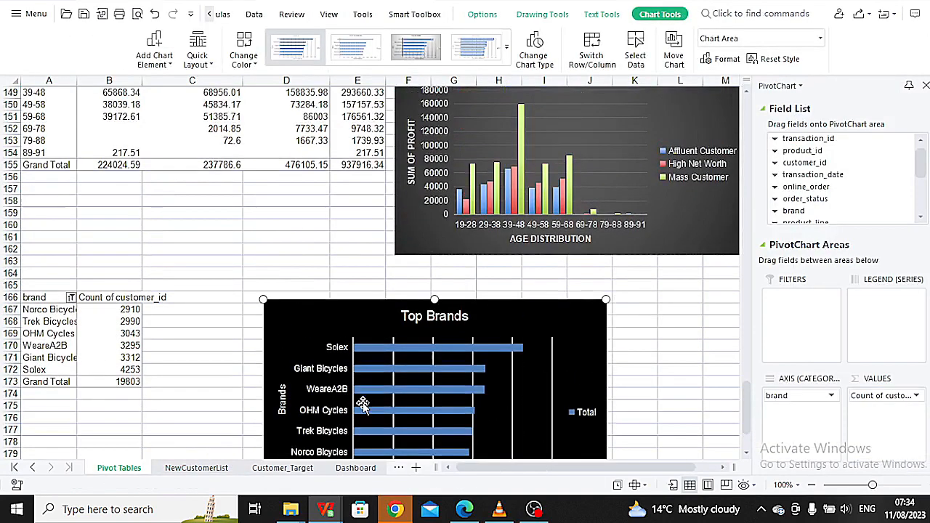
# - Copy the Profit in each wealth segment chart from Pivot Tables to the Dashboard sheet and fit it over about K10:R26 beside the pie chart
pyautogui.scroll(2, 362, 405)
pyautogui.hscroll(1, 509, 291)
pyautogui.rightClick(659, 180)
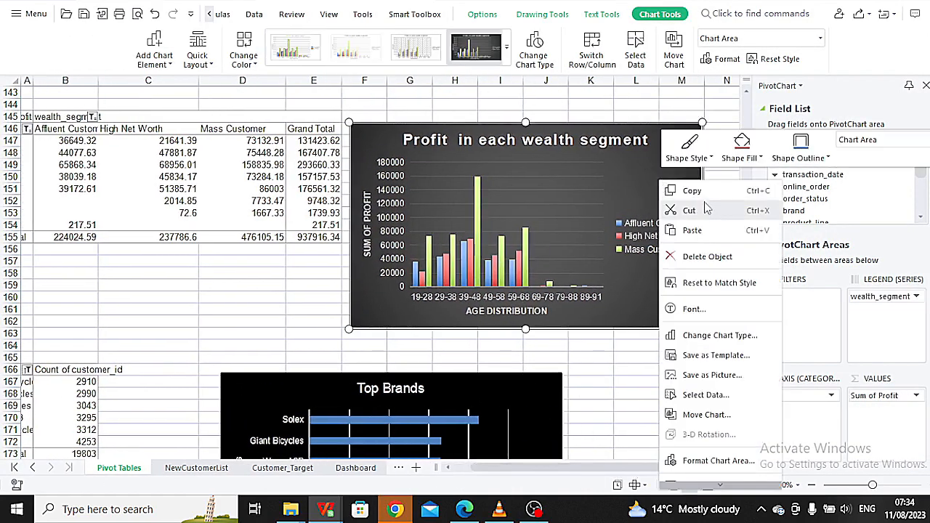
pyautogui.press('Escape')
pyautogui.click(355, 467)
pyautogui.rightClick(618, 204)
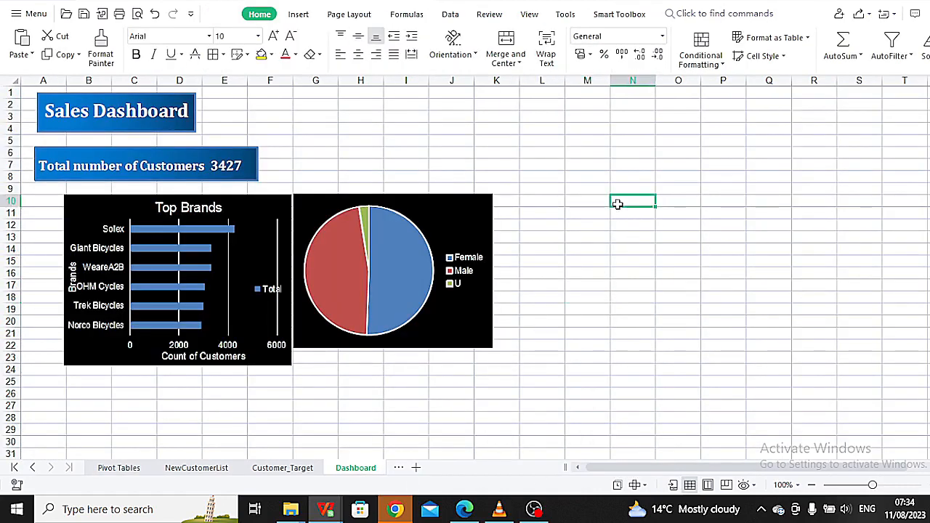
pyautogui.click(659, 259)
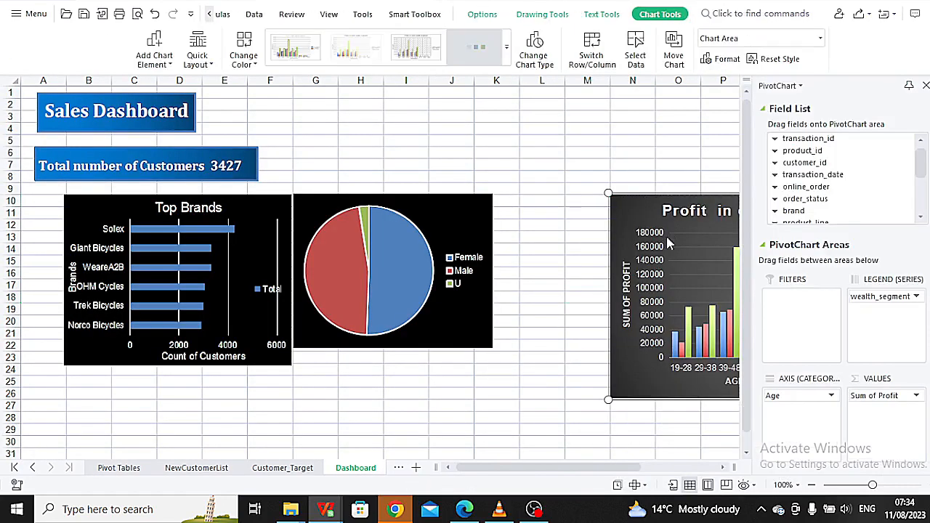
pyautogui.moveTo(647, 211); pyautogui.dragTo(538, 211)
pyautogui.moveTo(855, 401); pyautogui.dragTo(803, 389)
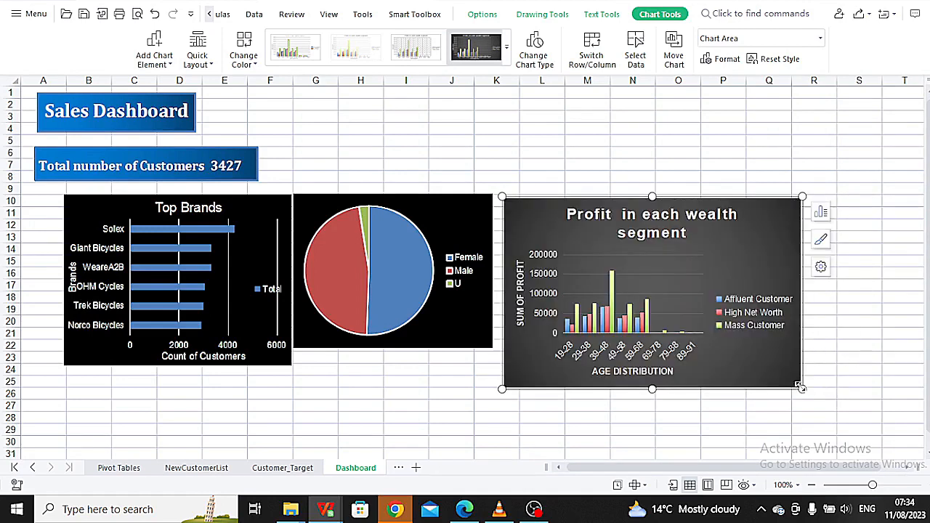
# - Enlarge the plot area of the Profit in each wealth segment chart and shift its axis titles outward toward the chart's edges
pyautogui.click(702, 291)
pyautogui.moveTo(702, 254); pyautogui.dragTo(760, 237)
pyautogui.click(737, 214)
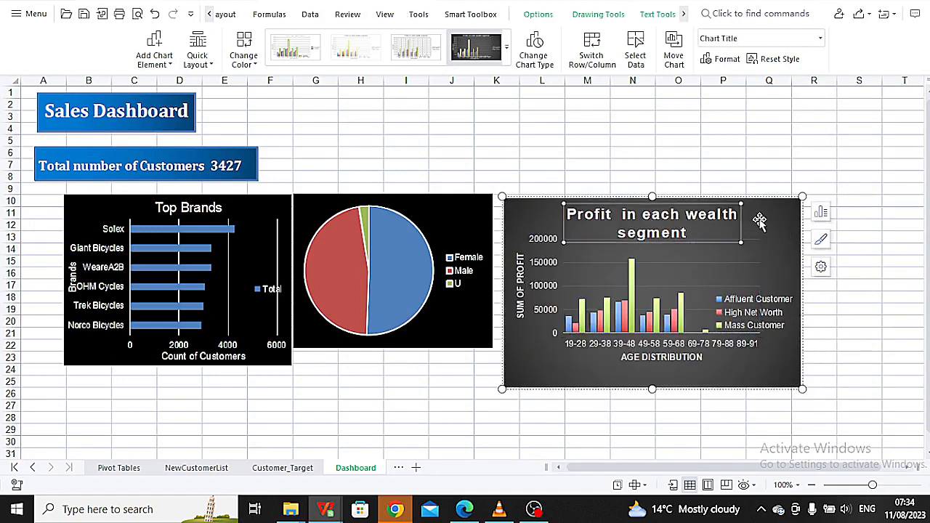
pyautogui.click(521, 255)
pyautogui.click(564, 329)
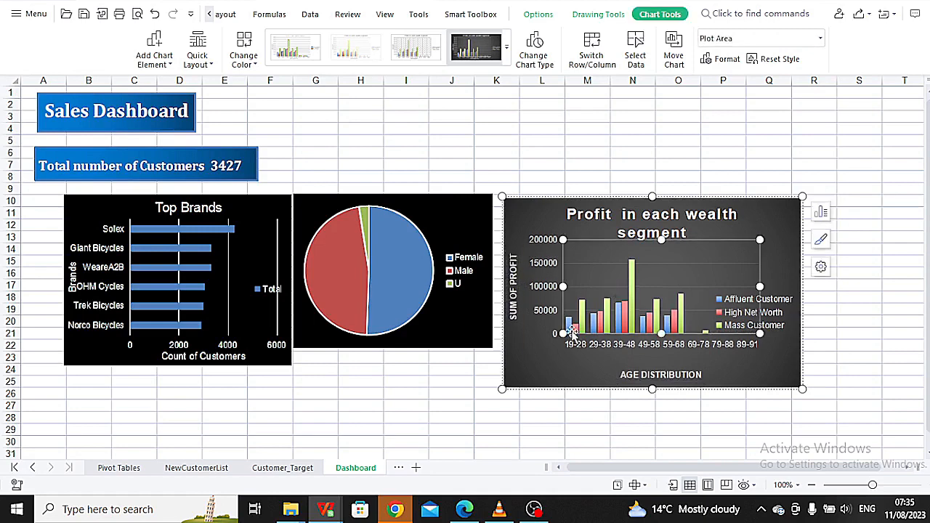
pyautogui.moveTo(564, 331); pyautogui.dragTo(540, 349)
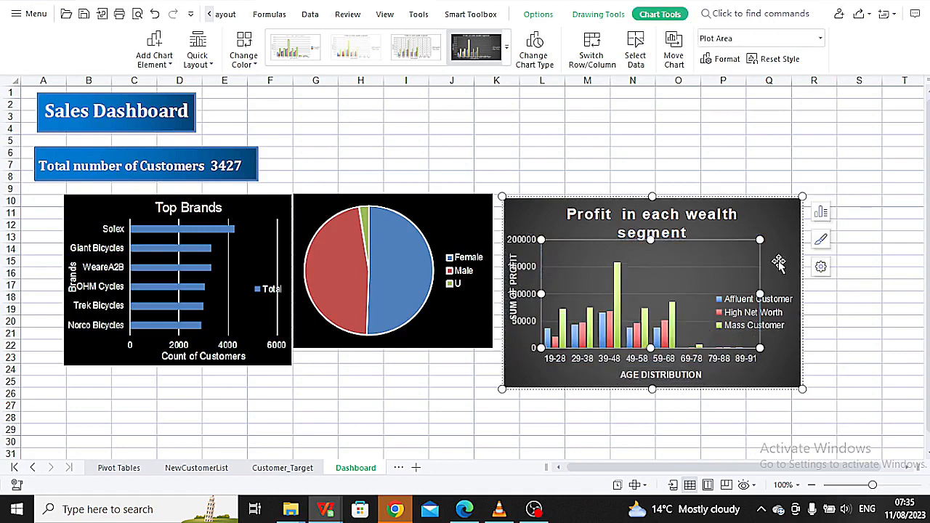
pyautogui.click(796, 361)
pyautogui.click(507, 47)
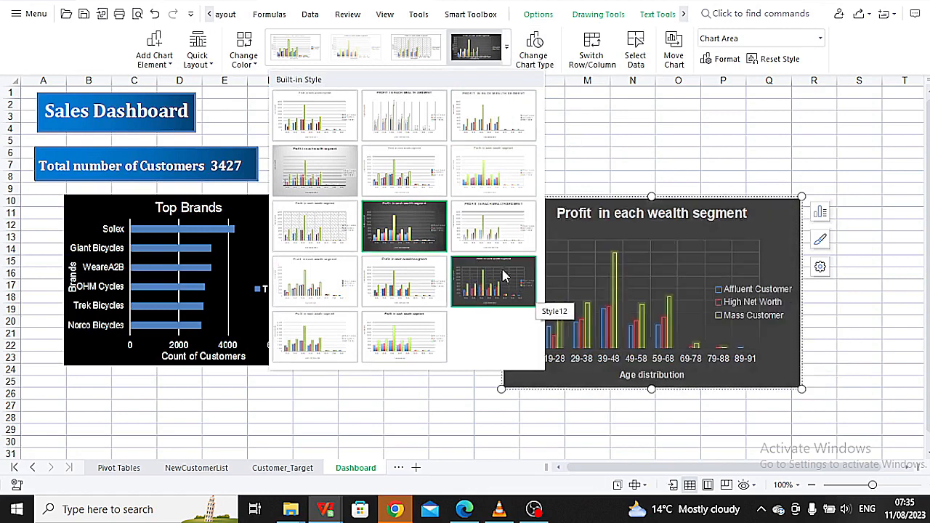
pyautogui.click(855, 153)
# - Extend the gender pie chart downward to match the Top Brands chart's height and add a chart title to it
pyautogui.click(430, 216)
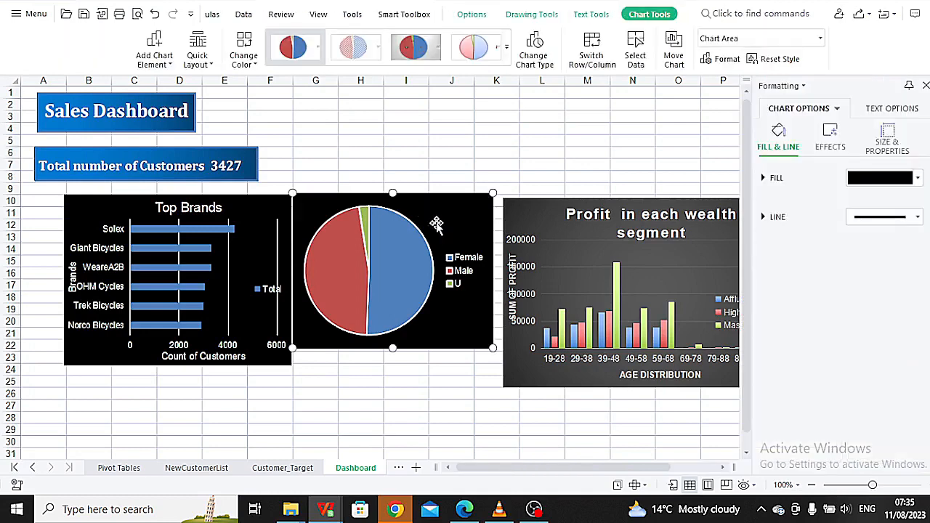
pyautogui.moveTo(393, 348); pyautogui.dragTo(392, 367)
pyautogui.click(512, 208)
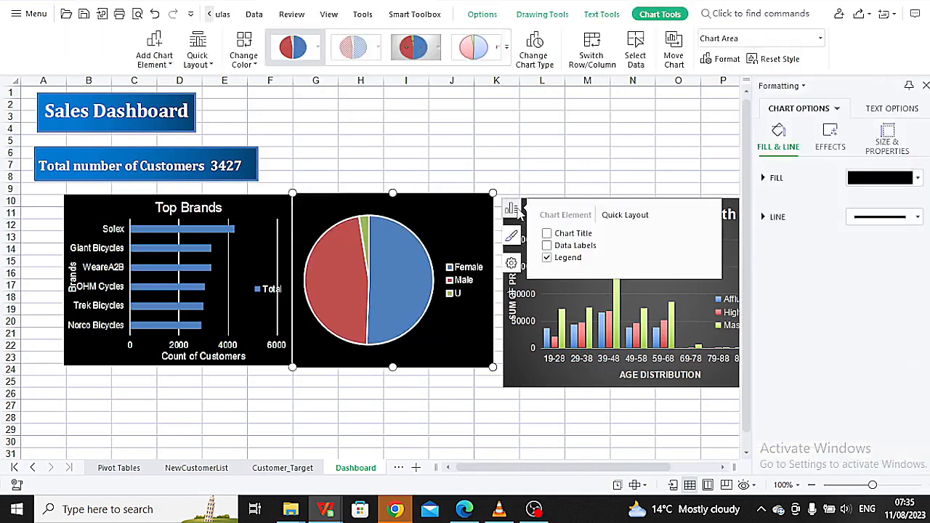
pyautogui.click(547, 234)
# - Change the gender pie chart's title to Customers Gender
pyautogui.click(406, 209)
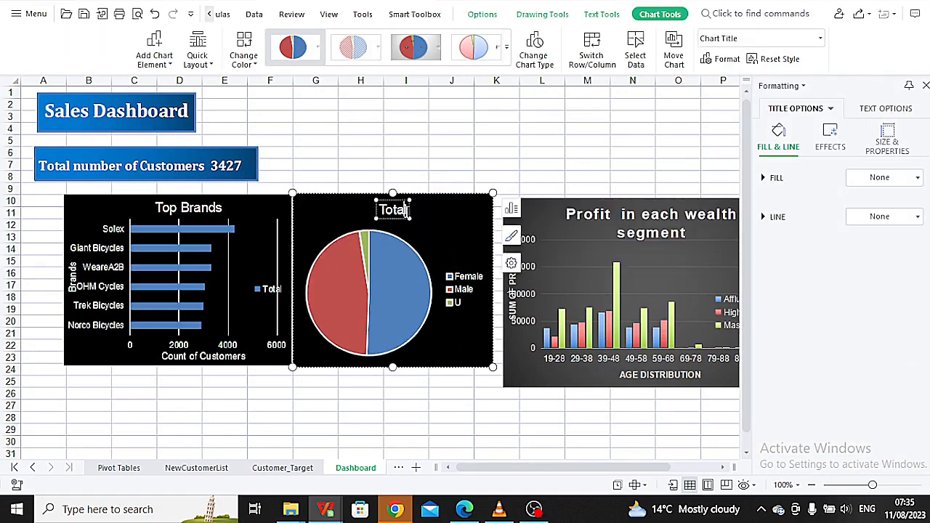
pyautogui.press('BackSpace')
pyautogui.press('BackSpace')
pyautogui.press('BackSpace')
pyautogui.press('BackSpace')
pyautogui.press('BackSpace')
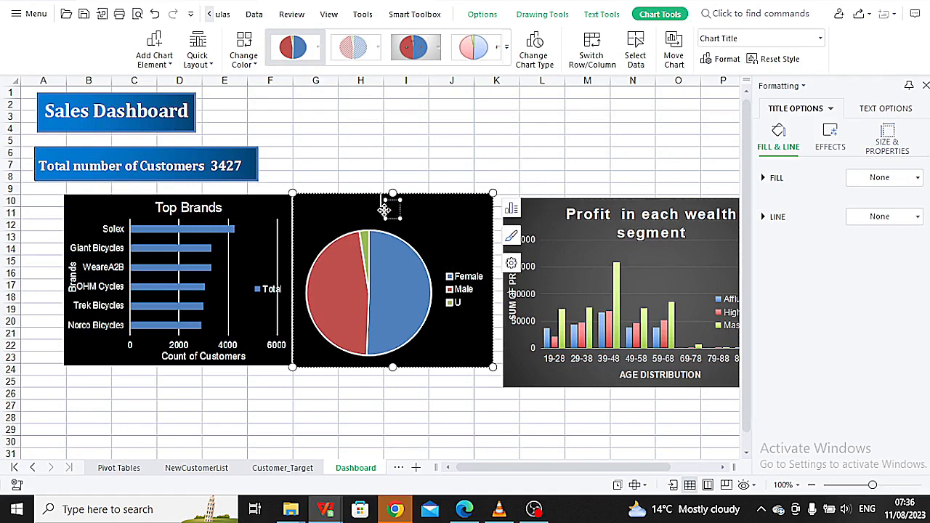
pyautogui.write('Customer')
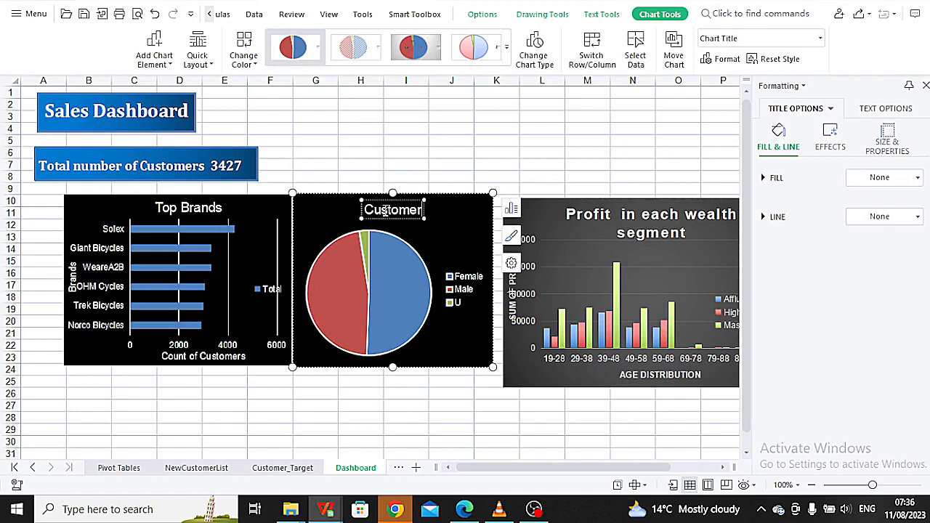
pyautogui.write('s Gender')
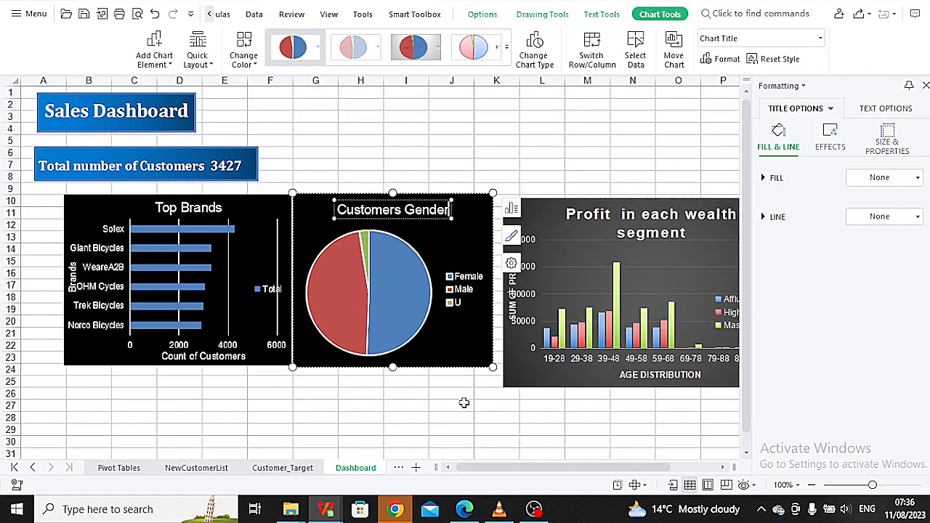
pyautogui.click(485, 379)
# - Move the Profit in each wealth segment chart beside the Customers Gender chart, level with its top edge, and adjust its plot area
pyautogui.click(581, 236)
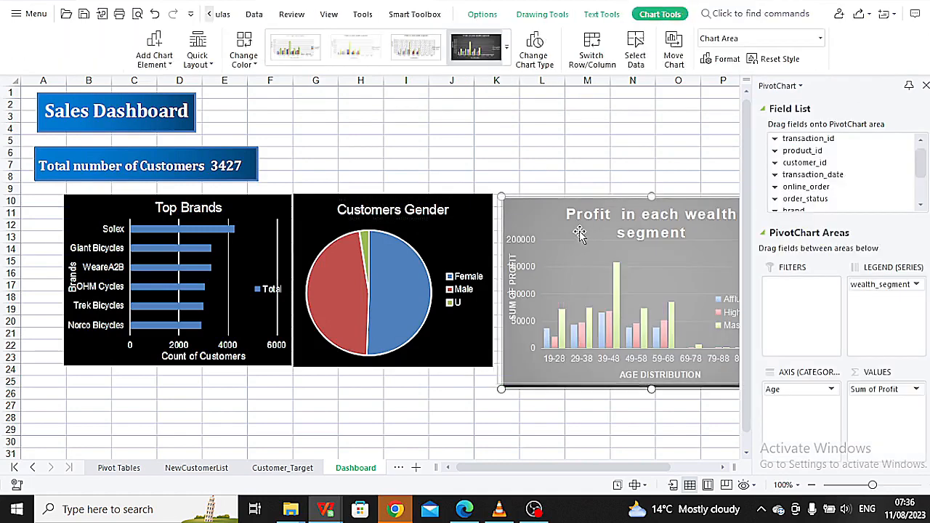
pyautogui.moveTo(582, 236); pyautogui.dragTo(576, 232)
pyautogui.click(454, 425)
pyautogui.click(502, 276)
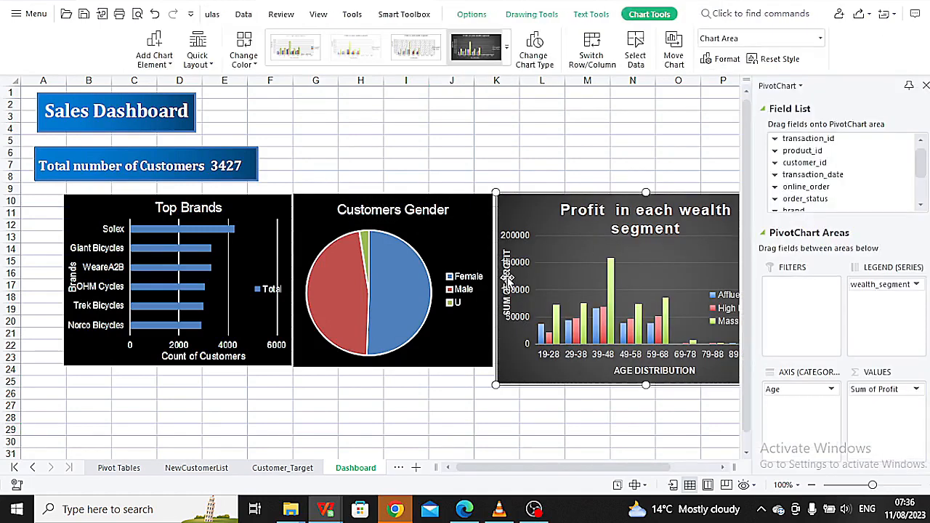
pyautogui.click(926, 85)
pyautogui.click(544, 235)
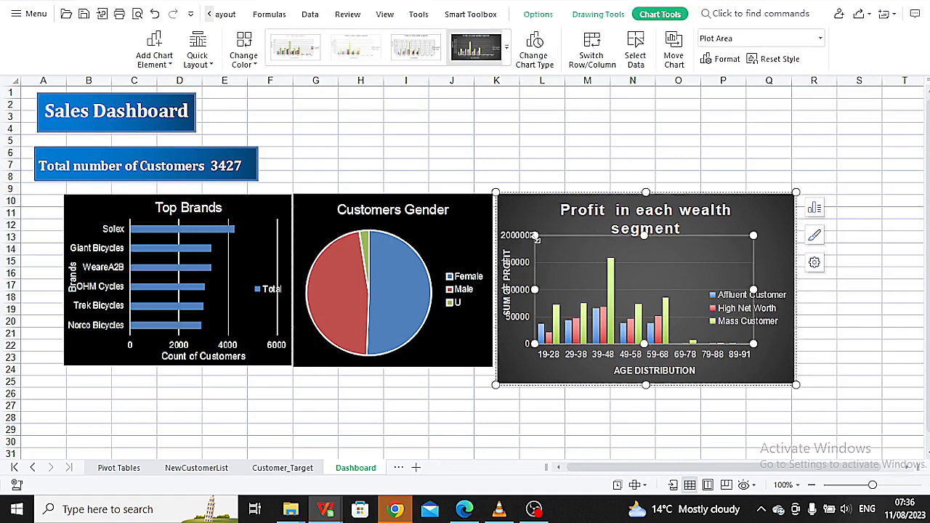
pyautogui.moveTo(548, 237); pyautogui.dragTo(543, 237)
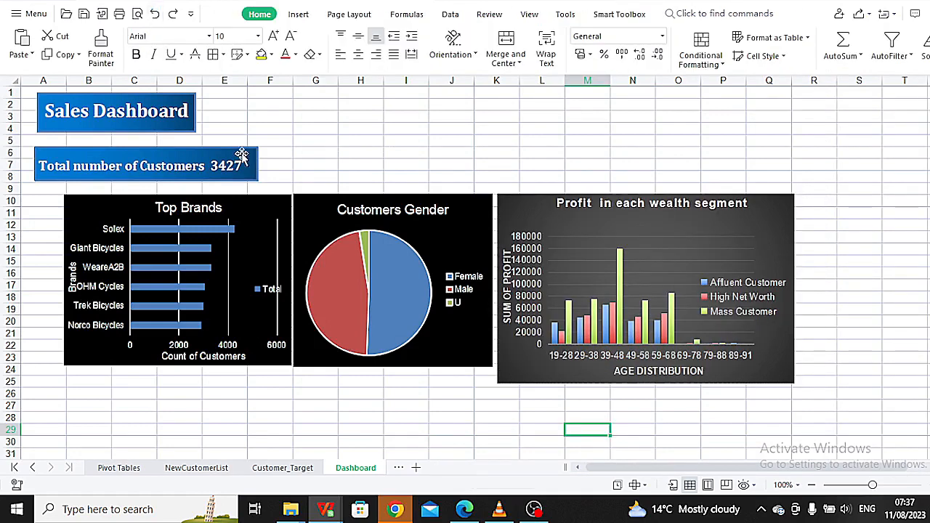
# - Pull the Total number of Customers text box off its blue banner and delete the empty banner shape
pyautogui.click(241, 156)
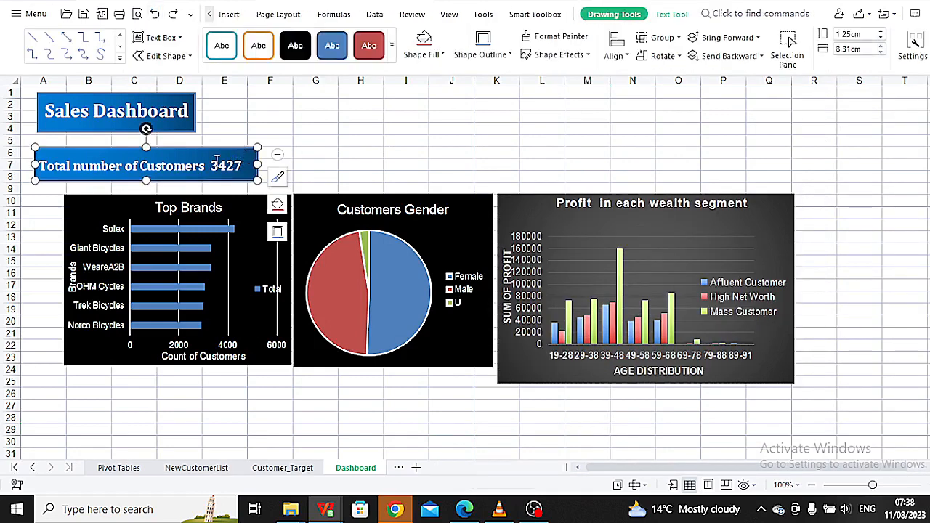
pyautogui.click(218, 165)
pyautogui.moveTo(152, 155); pyautogui.dragTo(387, 155)
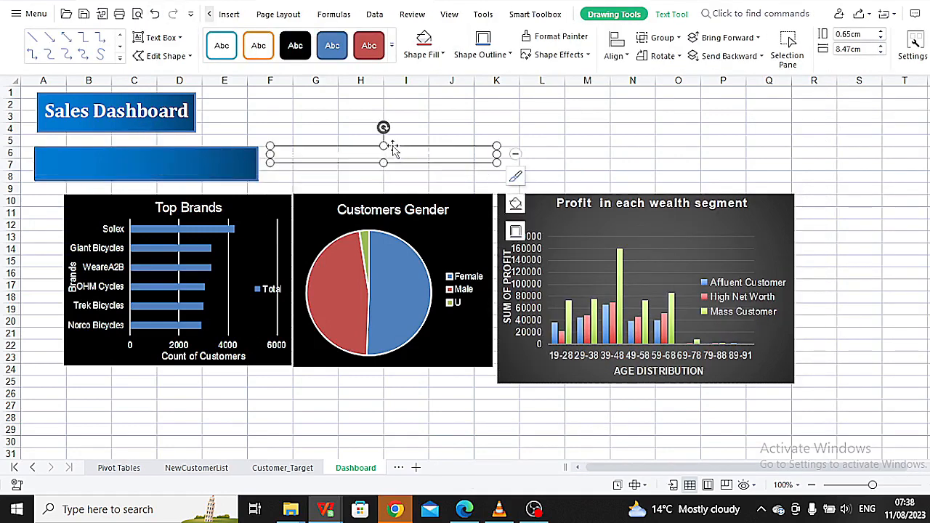
pyautogui.click(214, 162)
pyautogui.press('Delete')
# - Draw a rectangle about 33.84 cm wide and 17.89 cm high from cell A1 over the entire dashboard area
pyautogui.click(298, 14)
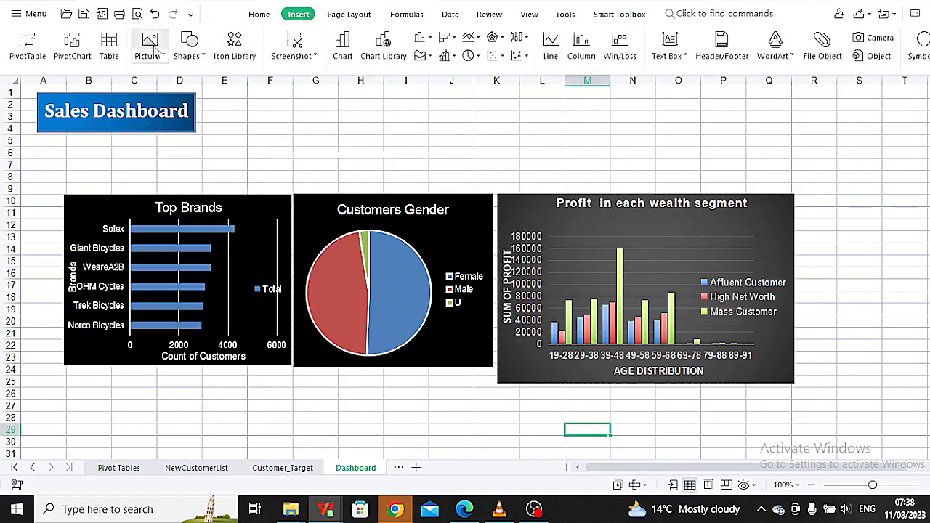
pyautogui.click(187, 45)
pyautogui.click(189, 128)
pyautogui.moveTo(44, 91); pyautogui.dragTo(703, 422)
pyautogui.moveTo(698, 468); pyautogui.dragTo(639, 467)
# - Fill the large rectangle with a light-to-dark blue gradient and send it to the back behind the charts
pyautogui.click(330, 49)
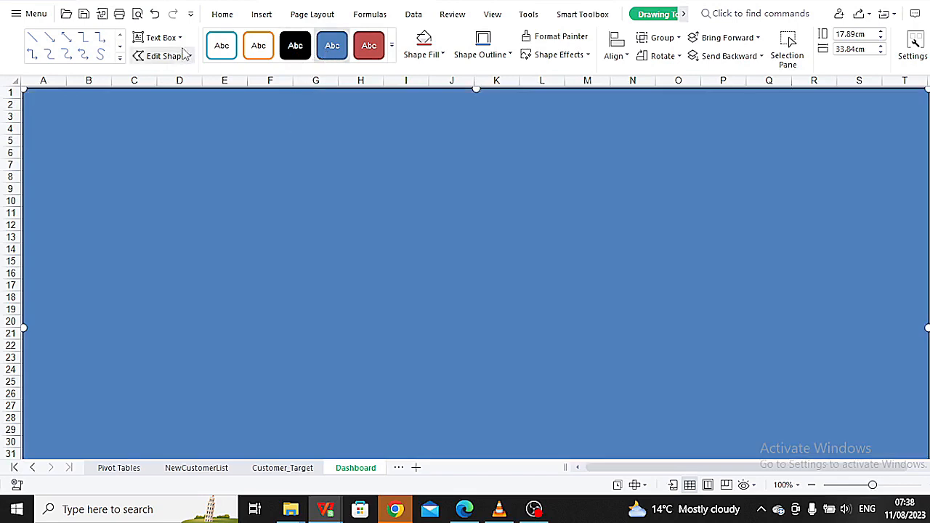
pyautogui.click(509, 54)
pyautogui.click(552, 240)
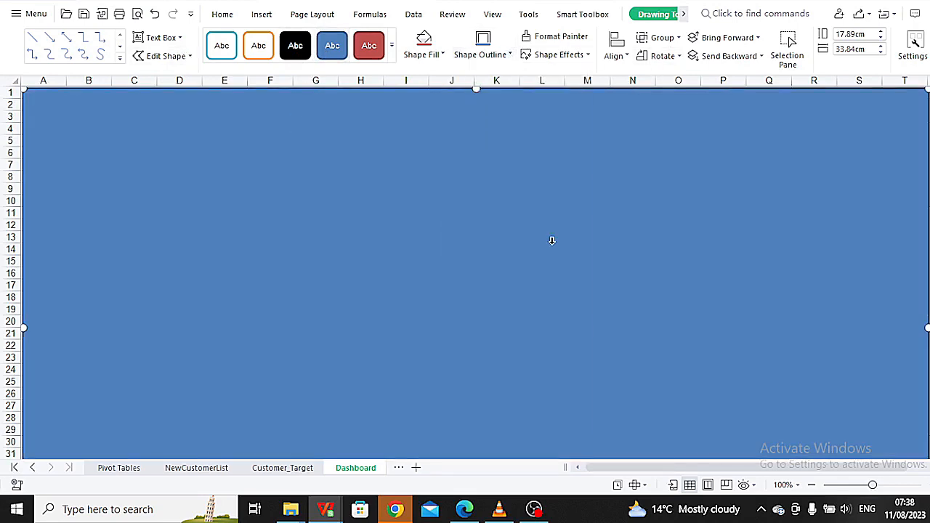
pyautogui.click(425, 47)
pyautogui.click(501, 243)
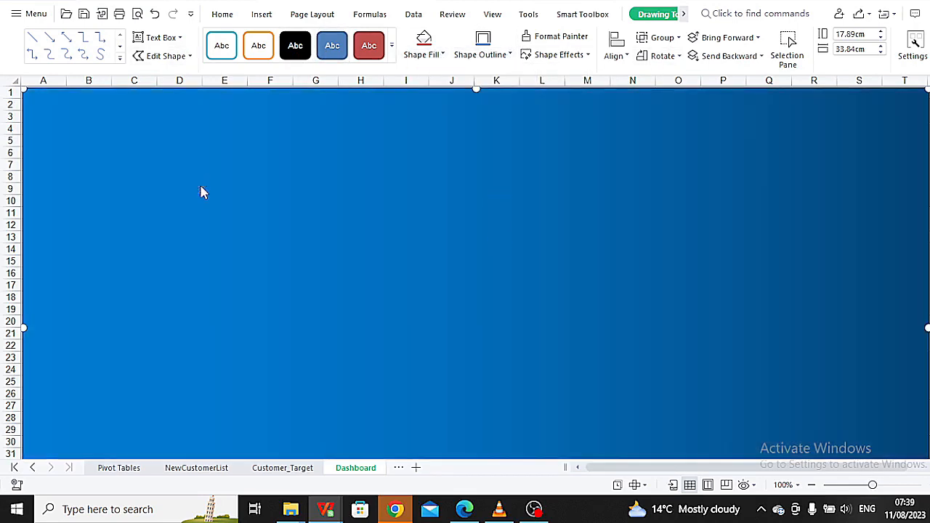
pyautogui.rightClick(202, 192)
pyautogui.click(262, 407)
# - Place the Sales Dashboard title at the very top of the sheet and the customer count text directly beneath it in row 4
pyautogui.moveTo(396, 142); pyautogui.dragTo(161, 135)
pyautogui.rightClick(191, 96)
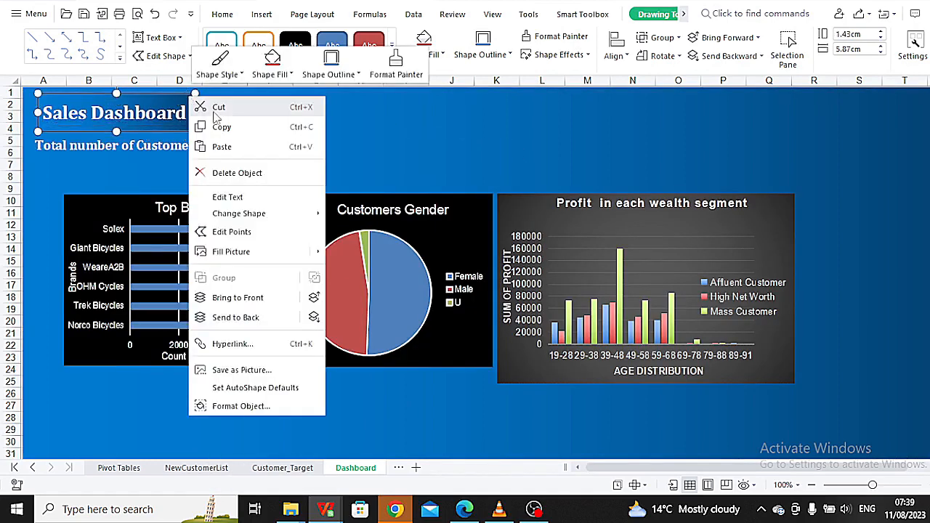
pyautogui.click(186, 109)
pyautogui.moveTo(174, 95); pyautogui.dragTo(166, 84)
pyautogui.click(164, 152)
pyautogui.click(184, 138)
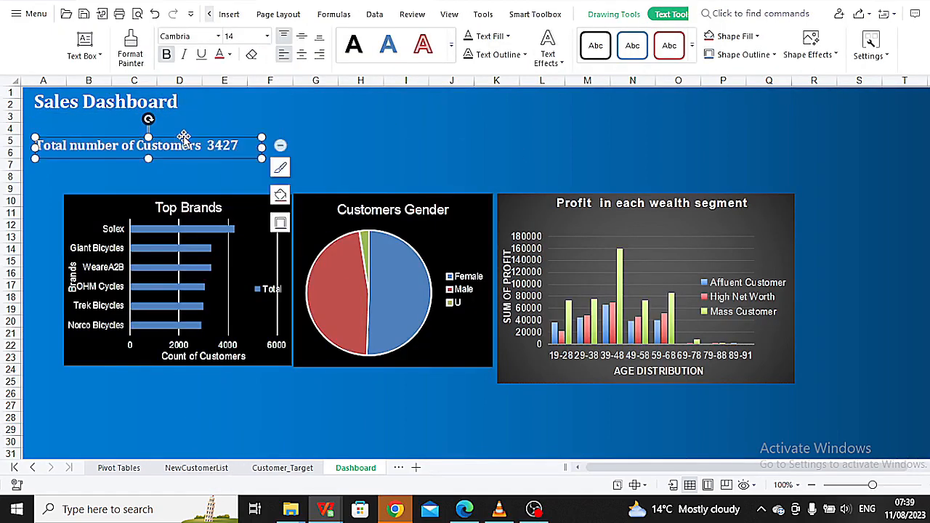
pyautogui.moveTo(184, 138); pyautogui.dragTo(174, 120)
# - Move the three charts up to about row 5 under the customer count text and space them evenly in one row
pyautogui.moveTo(243, 209); pyautogui.dragTo(241, 160)
pyautogui.moveTo(476, 207); pyautogui.dragTo(473, 159)
pyautogui.moveTo(644, 222); pyautogui.dragTo(656, 173)
pyautogui.moveTo(473, 181); pyautogui.dragTo(490, 183)
pyautogui.moveTo(268, 157); pyautogui.dragTo(289, 155)
# - Widen the plot area of the Top Brands chart slightly toward its legend
pyautogui.click(281, 244)
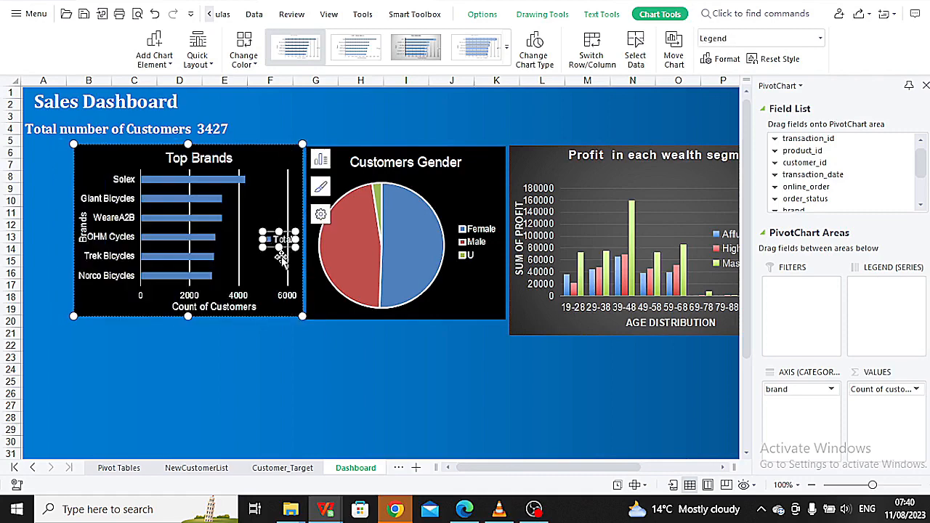
pyautogui.click(281, 259)
pyautogui.moveTo(288, 226); pyautogui.dragTo(294, 227)
pyautogui.click(304, 229)
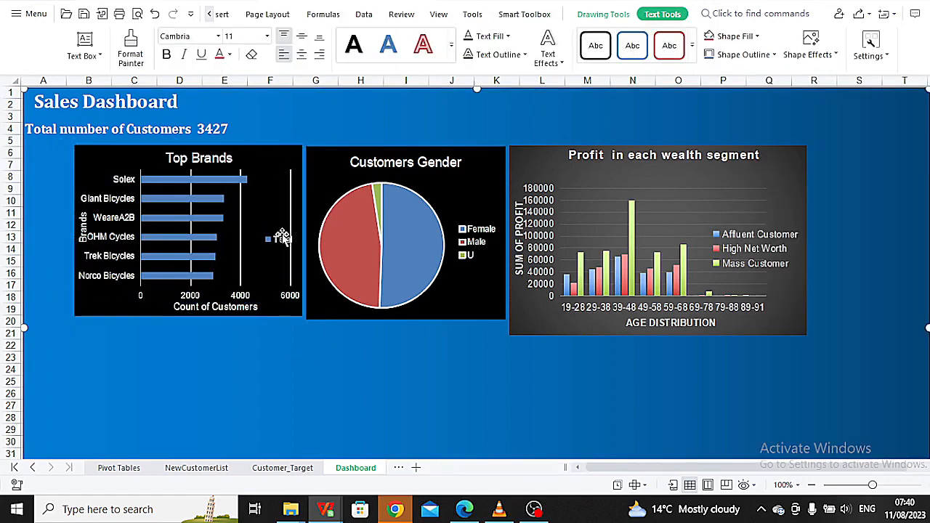
pyautogui.click(282, 239)
pyautogui.click(322, 367)
# - Set the title font of the Number of Customers in each state chart to Times New Roman
pyautogui.click(215, 307)
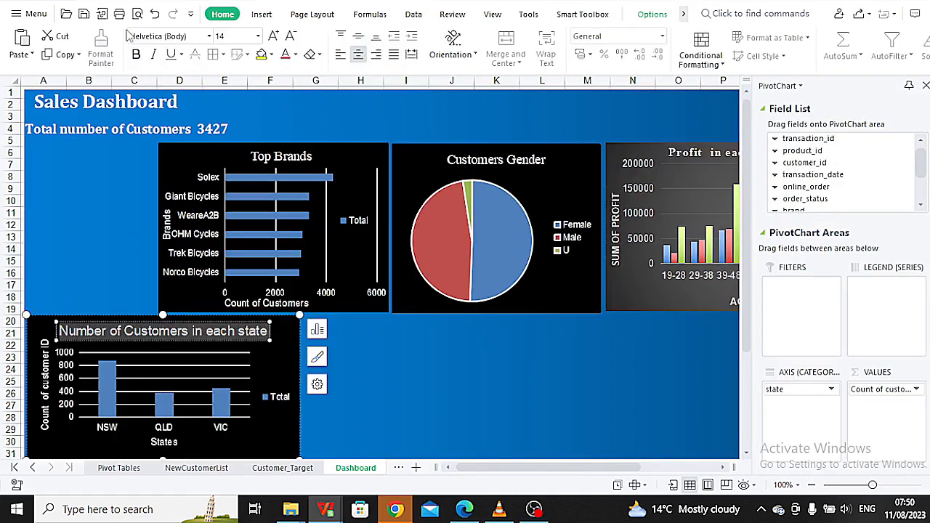
pyautogui.click(130, 36)
pyautogui.write('times')
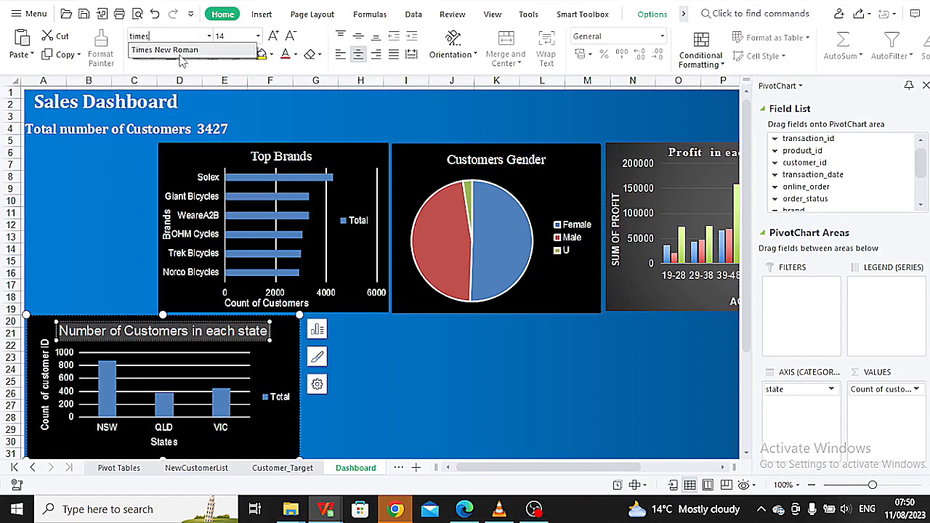
pyautogui.click(194, 53)
# - Enlarge the plot area of the Number of Customers in each state chart and shift its States axis title to the left
pyautogui.scroll(-2, 286, 378)
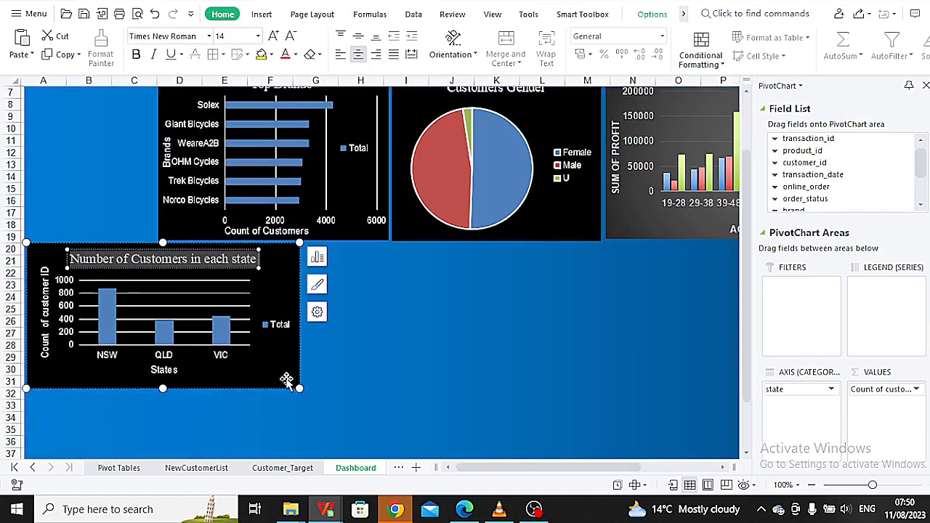
pyautogui.click(247, 342)
pyautogui.moveTo(250, 343); pyautogui.dragTo(257, 359)
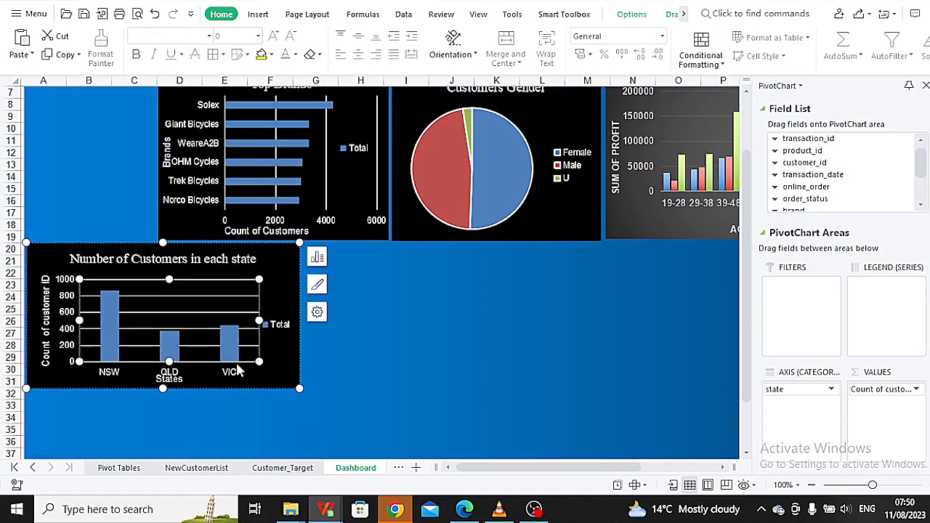
pyautogui.moveTo(258, 281); pyautogui.dragTo(260, 265)
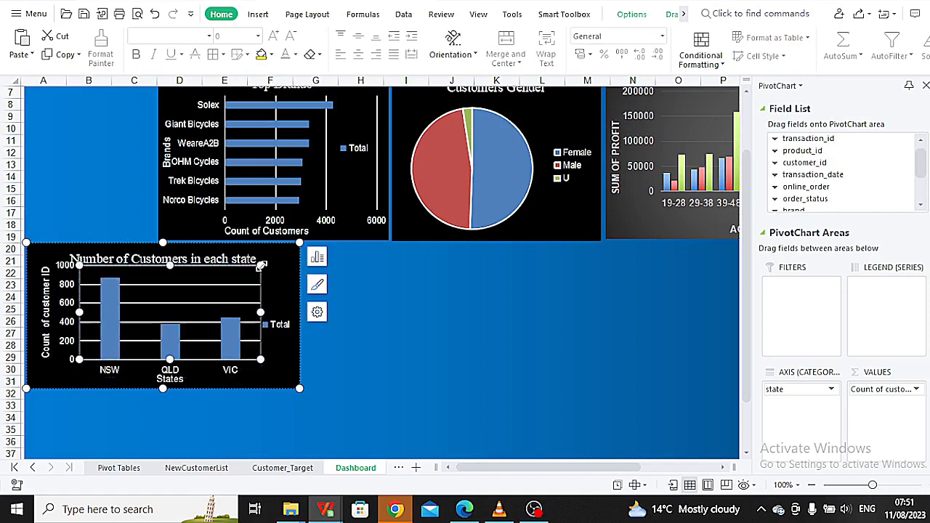
pyautogui.click(178, 379)
pyautogui.moveTo(182, 379); pyautogui.dragTo(155, 379)
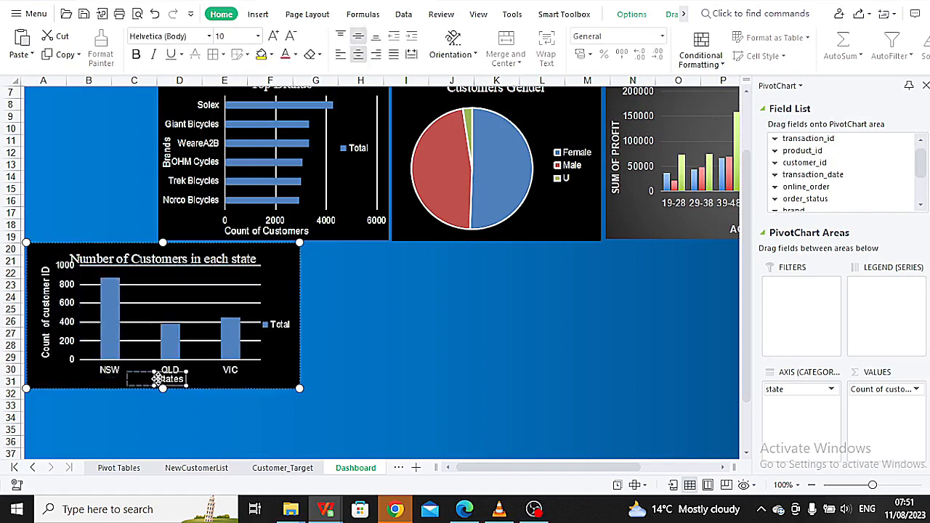
pyautogui.click(456, 353)
pyautogui.scroll(2, 398, 311)
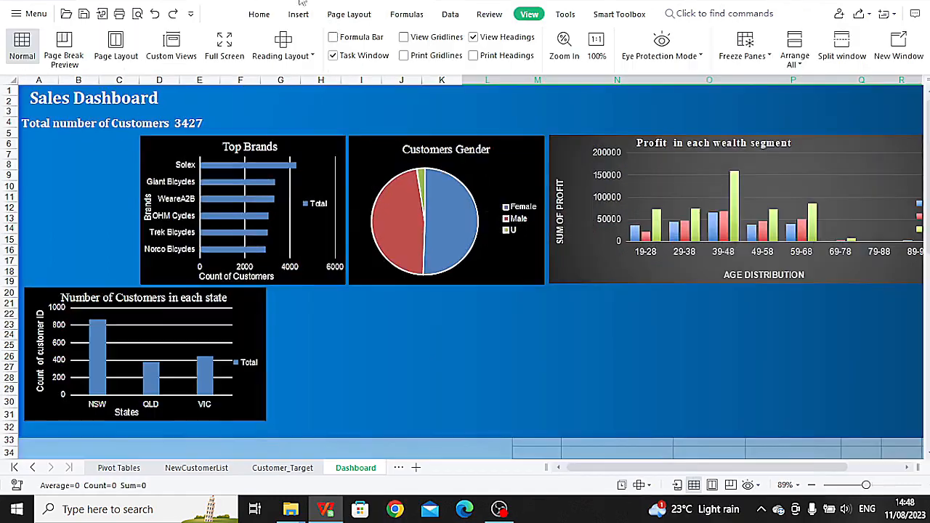
# - Set the font color of the Sales Dashboard title text to Automatic black
pyautogui.click(155, 100)
pyautogui.moveTo(155, 99); pyautogui.dragTo(29, 98)
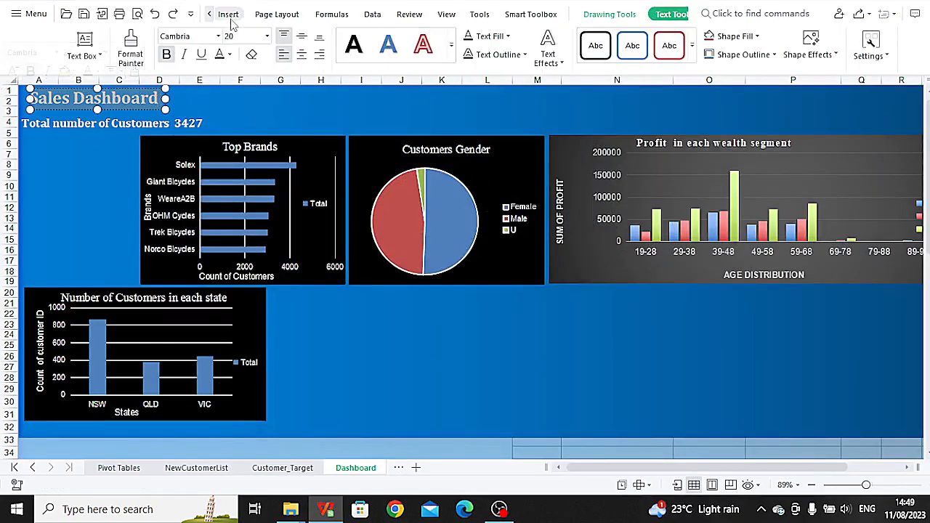
pyautogui.click(229, 54)
pyautogui.click(218, 72)
# - Set the font color of the Total number of Customers 3427 text to Automatic black
pyautogui.click(207, 123)
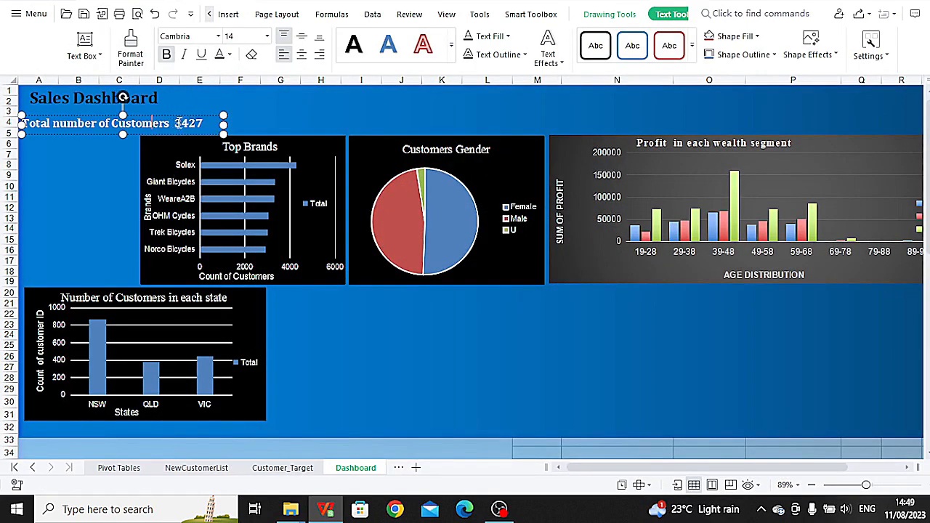
pyautogui.moveTo(208, 123); pyautogui.dragTo(12, 124)
pyautogui.click(229, 54)
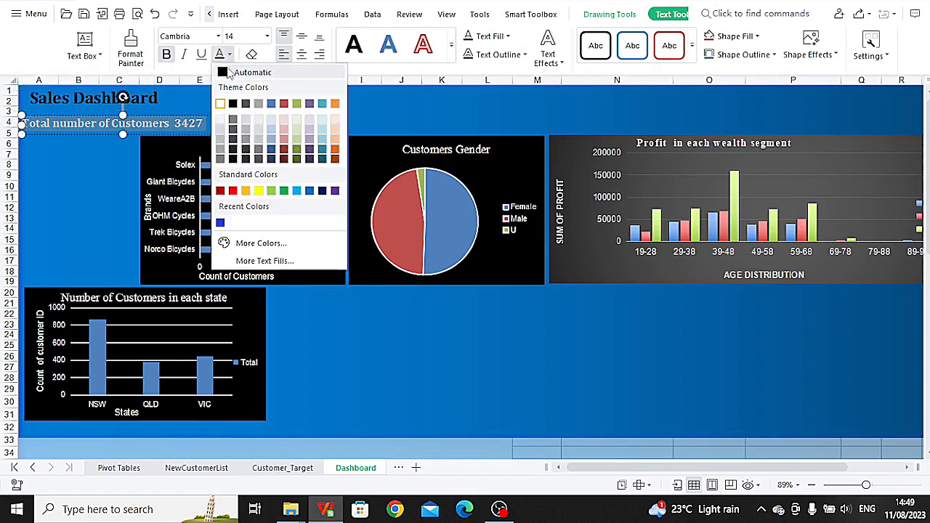
pyautogui.click(222, 72)
# - Cut the blue gradient background shape from the Dashboard sheet
pyautogui.click(387, 240)
pyautogui.rightClick(436, 365)
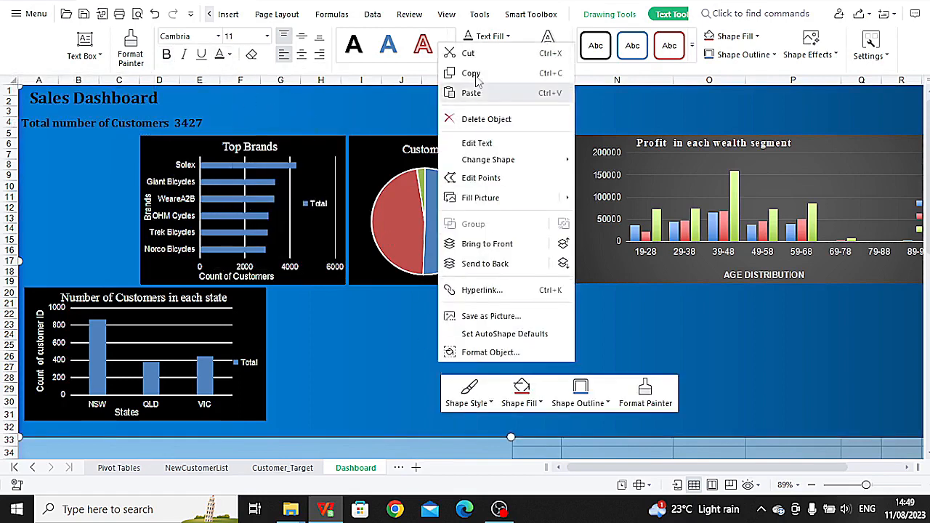
pyautogui.click(476, 56)
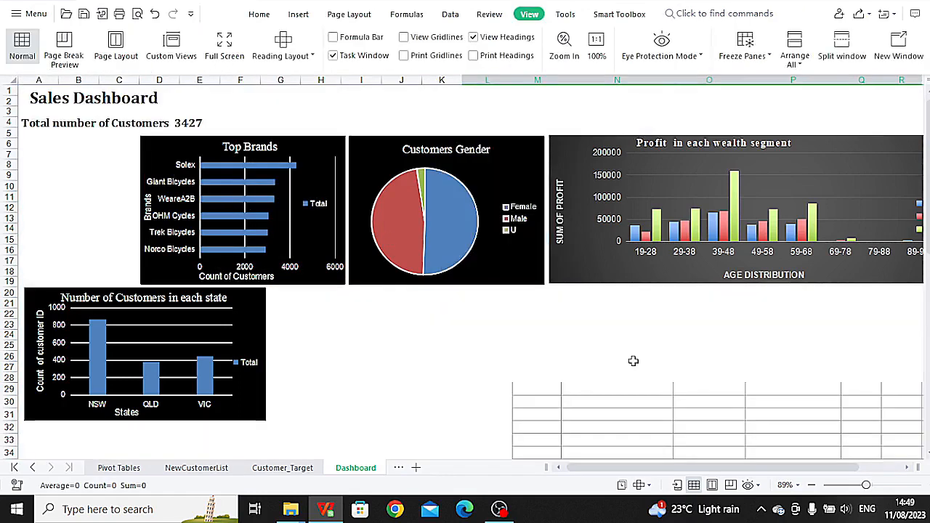
# - Clear all contents and formats from the leftover bordered cells below the charts, from column L rightwards
pyautogui.scroll(-8, 633, 361)
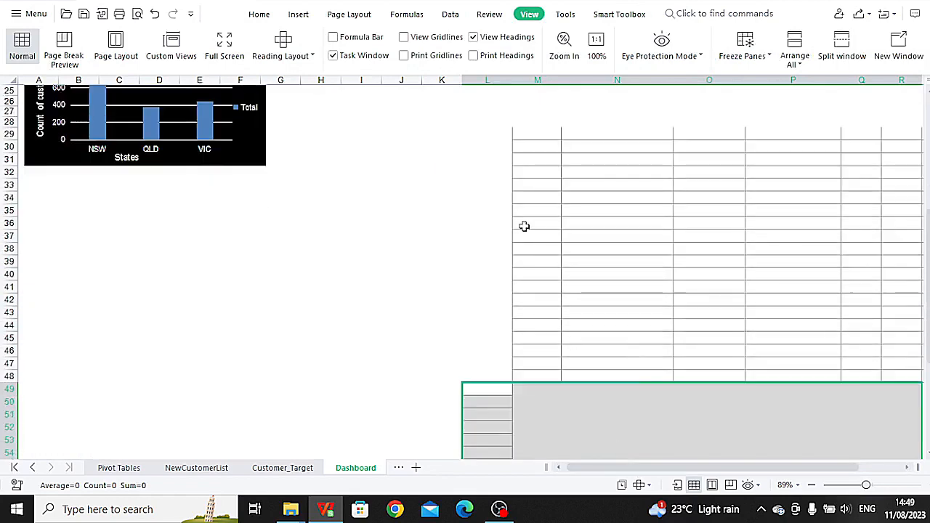
pyautogui.moveTo(476, 120); pyautogui.dragTo(919, 454)
pyautogui.rightClick(695, 197)
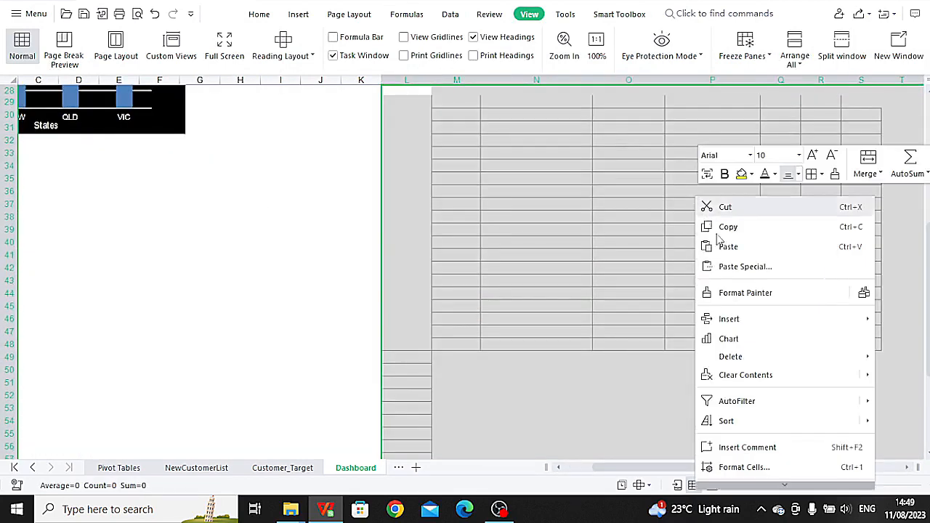
pyautogui.click(743, 375)
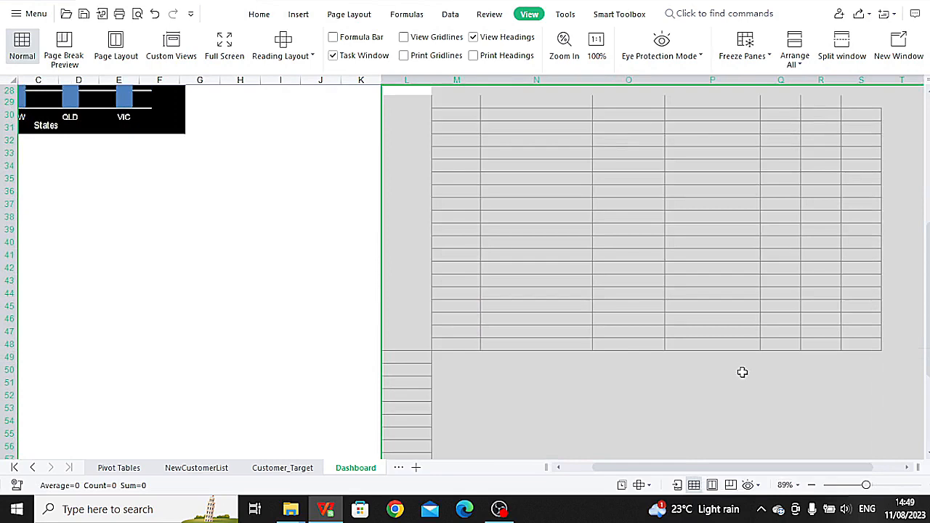
pyautogui.rightClick(701, 320)
pyautogui.moveTo(806, 170)
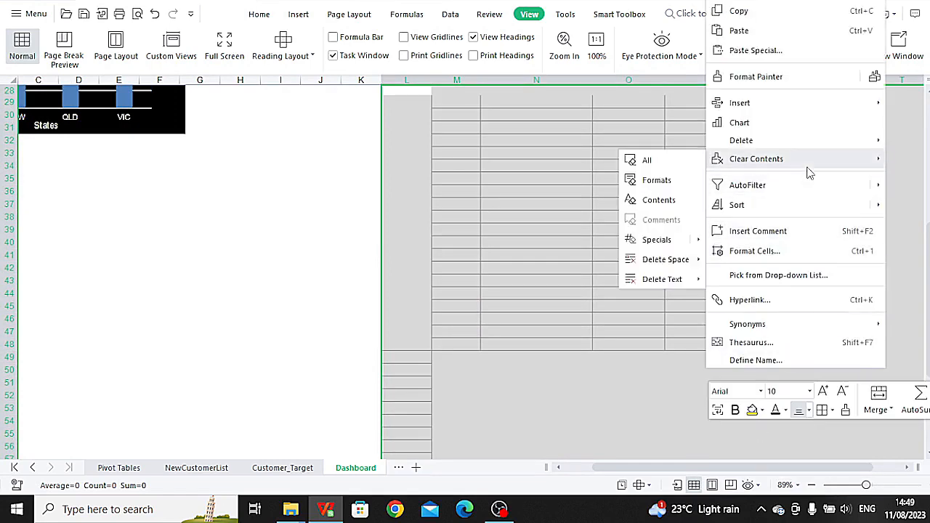
pyautogui.click(674, 168)
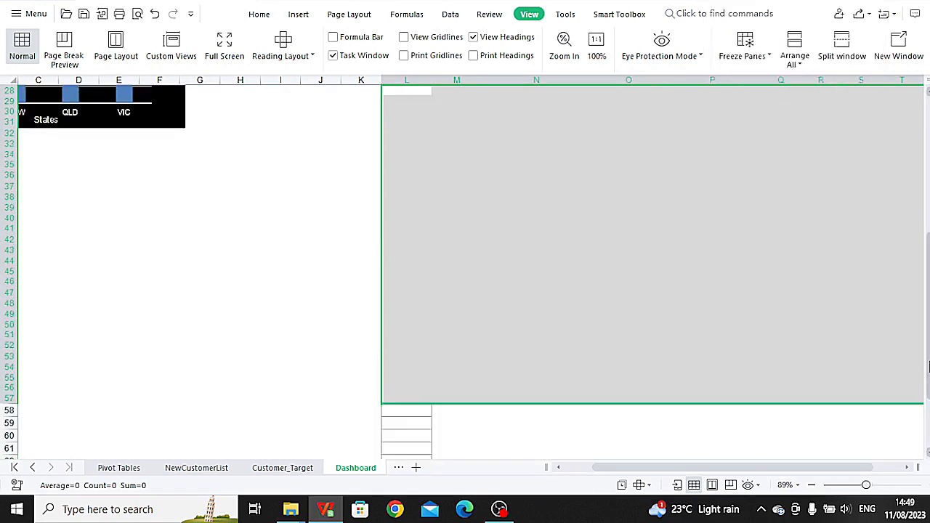
pyautogui.moveTo(928, 361); pyautogui.dragTo(910, 178)
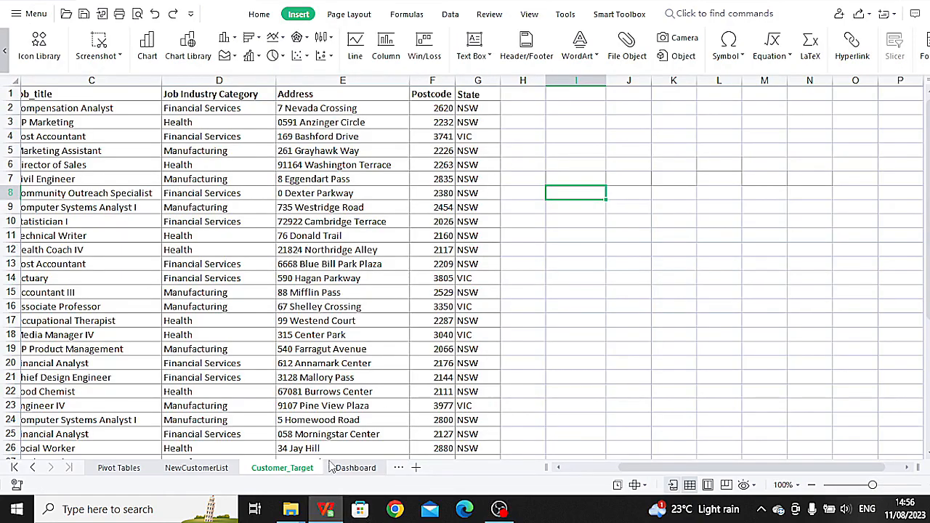
# - Copy the header row from first_name to State on the Customer_Target sheet into Dashboard starting at H21
pyautogui.moveTo(639, 467); pyautogui.dragTo(558, 481)
pyautogui.click(48, 94)
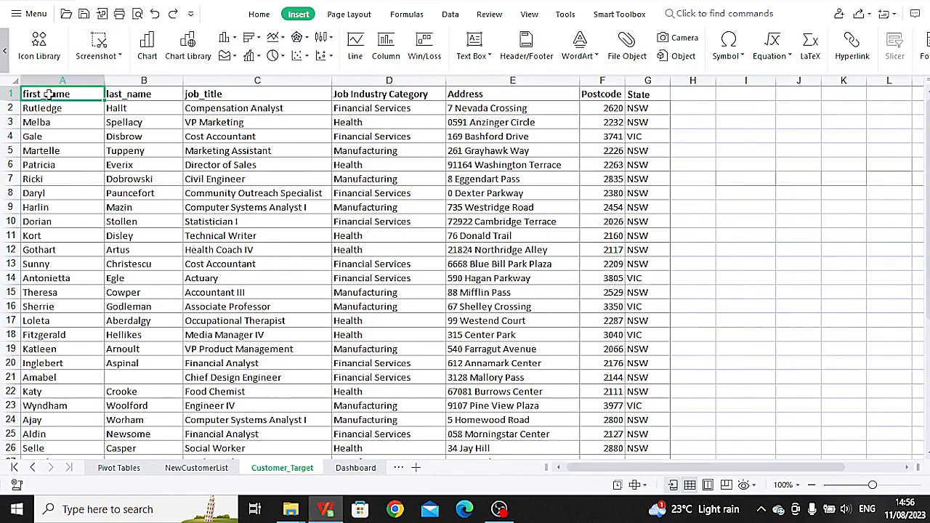
pyautogui.hotkey('ctrl', 'shift', 'Right')
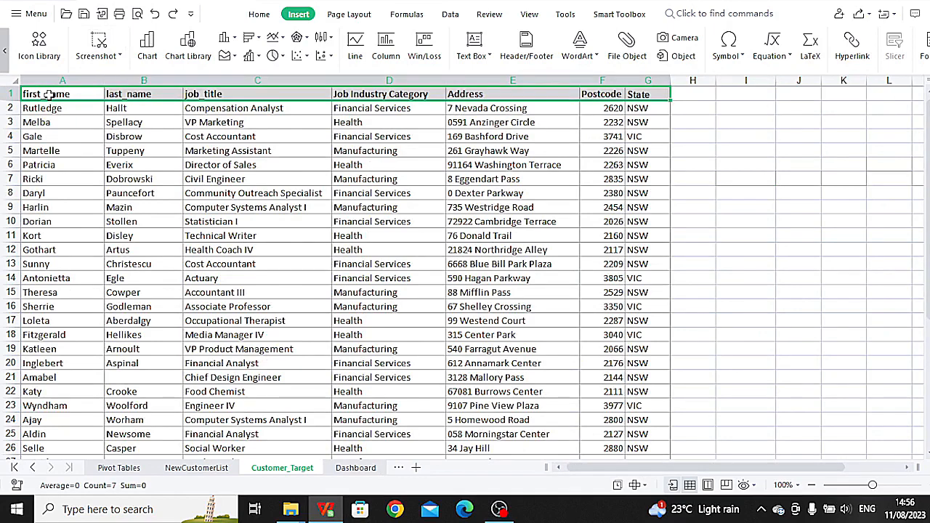
pyautogui.hotkey('ctrl', 'c')
pyautogui.click(356, 468)
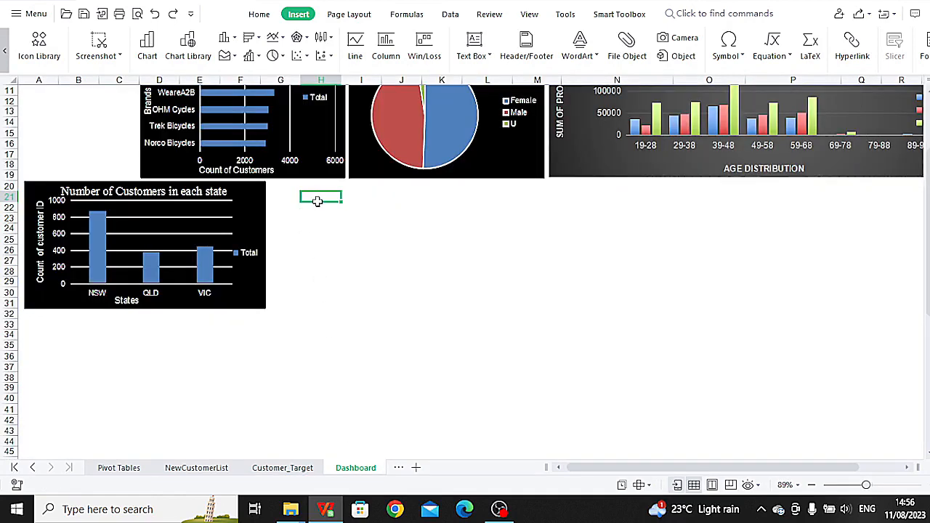
pyautogui.hotkey('ctrl', 'v')
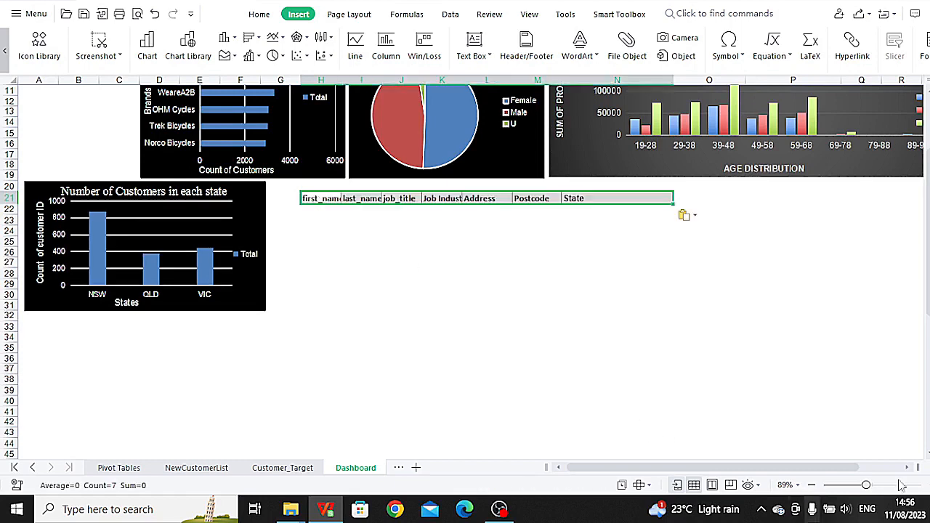
# - Insert a narrow vertical scroll bar form control in column G beside the state chart, spanning about rows 22 to 31
pyautogui.moveTo(866, 485); pyautogui.dragTo(874, 487)
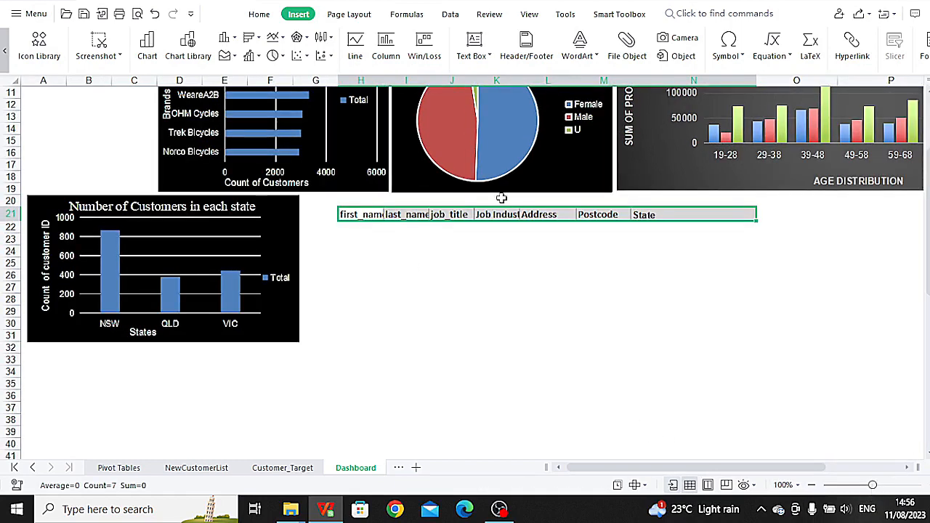
pyautogui.click(323, 239)
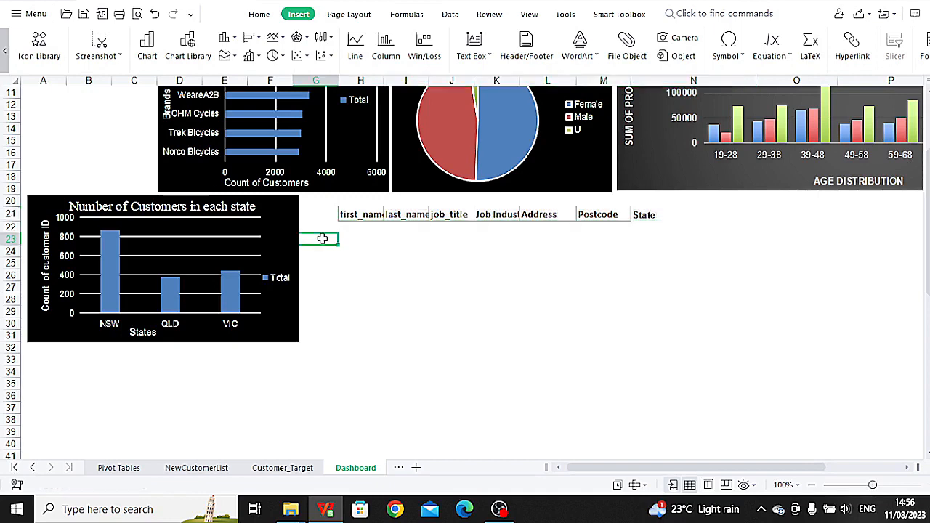
pyautogui.click(921, 45)
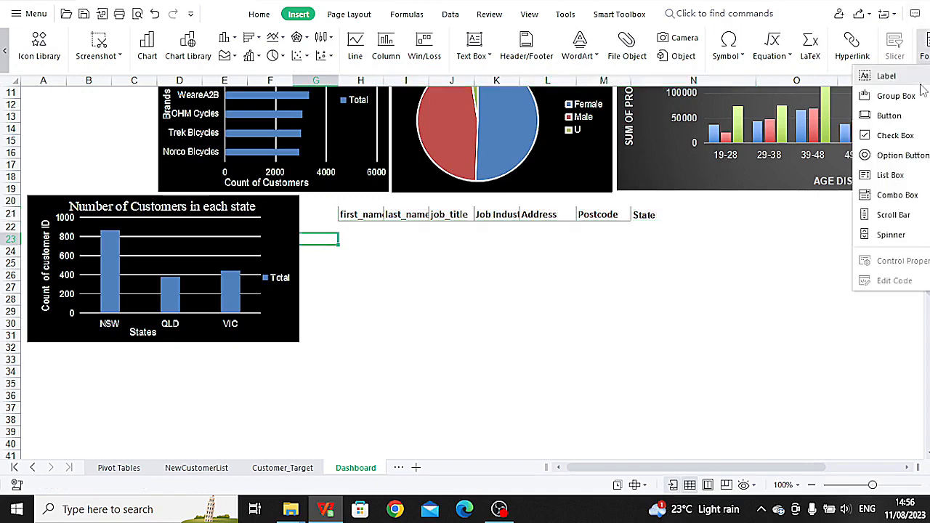
pyautogui.click(882, 218)
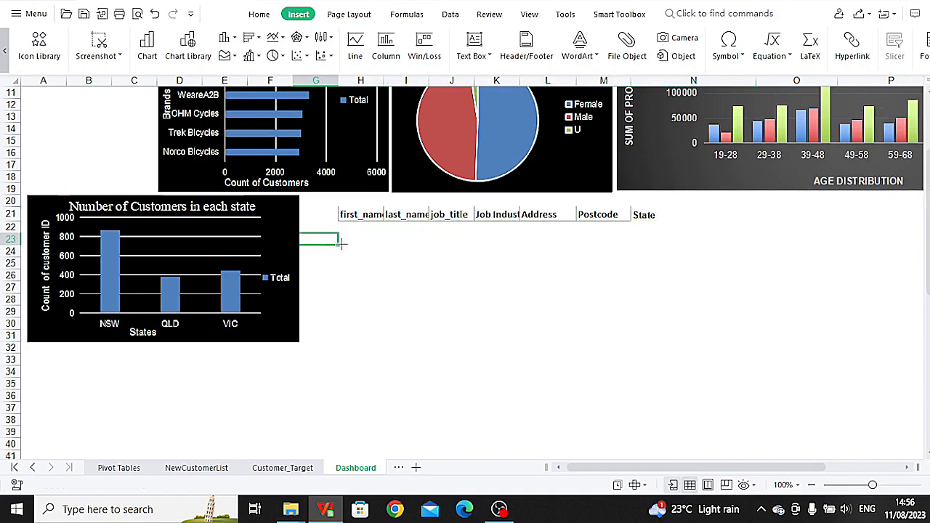
pyautogui.moveTo(317, 230); pyautogui.dragTo(324, 300)
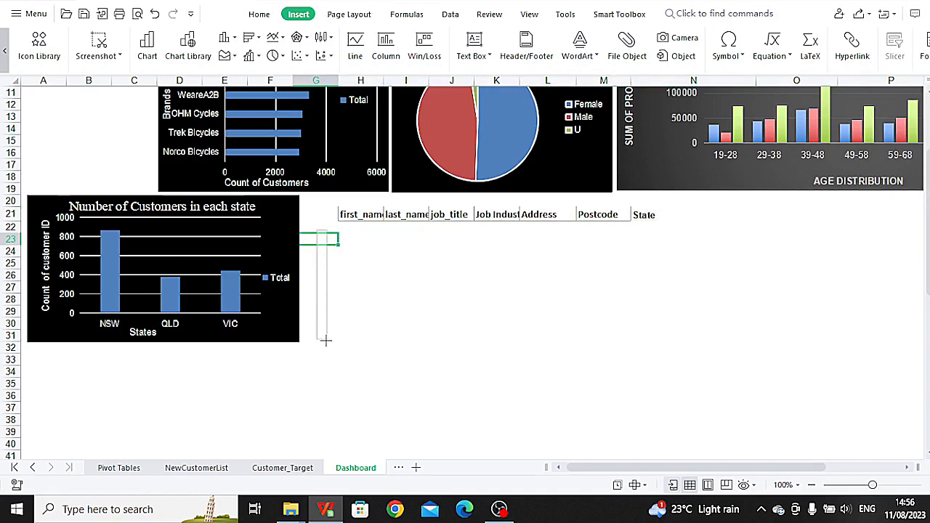
pyautogui.moveTo(326, 341); pyautogui.dragTo(329, 341)
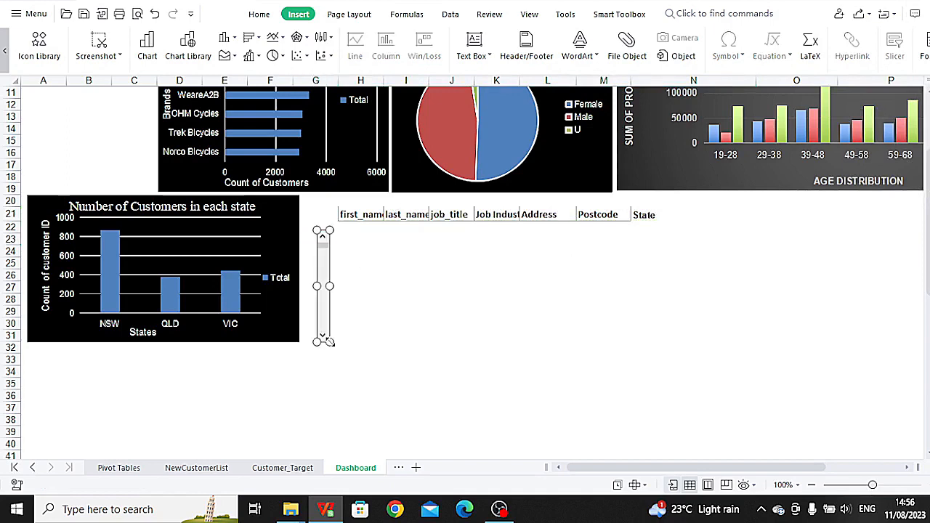
# - Link the scroll bar control to cell $I$2 on the Customer_Target sheet
pyautogui.rightClick(323, 280)
pyautogui.click(351, 419)
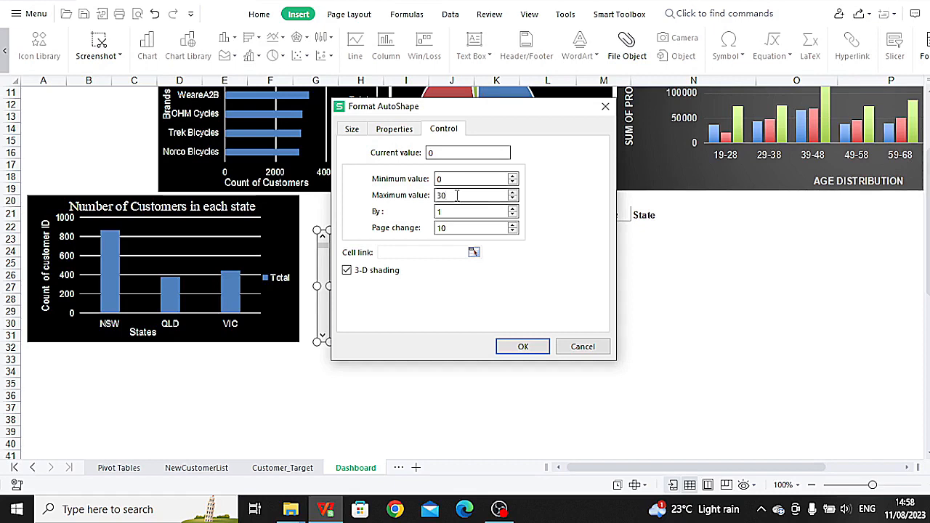
pyautogui.click(421, 251)
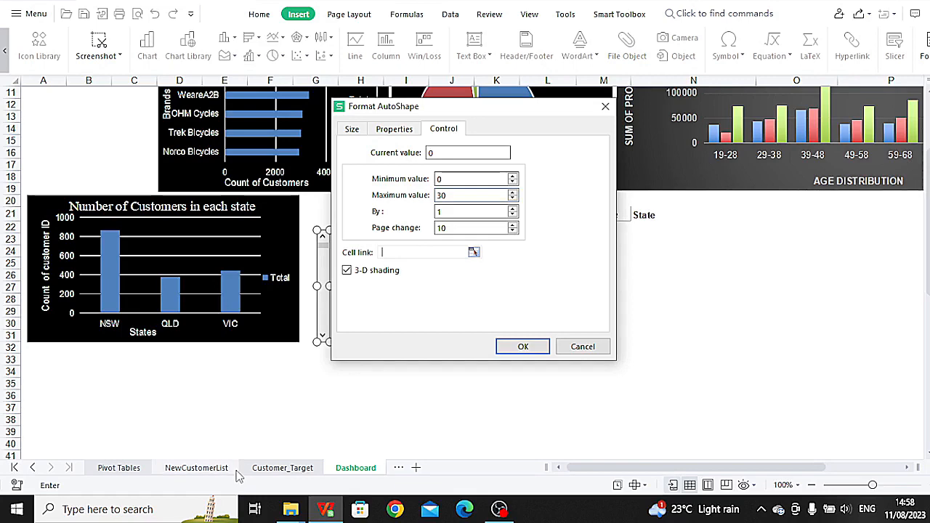
pyautogui.click(280, 471)
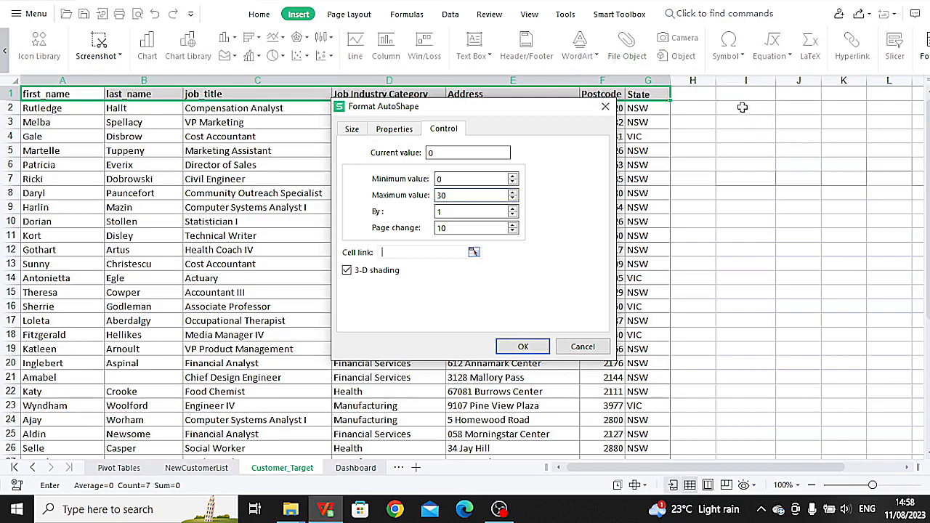
pyautogui.click(742, 107)
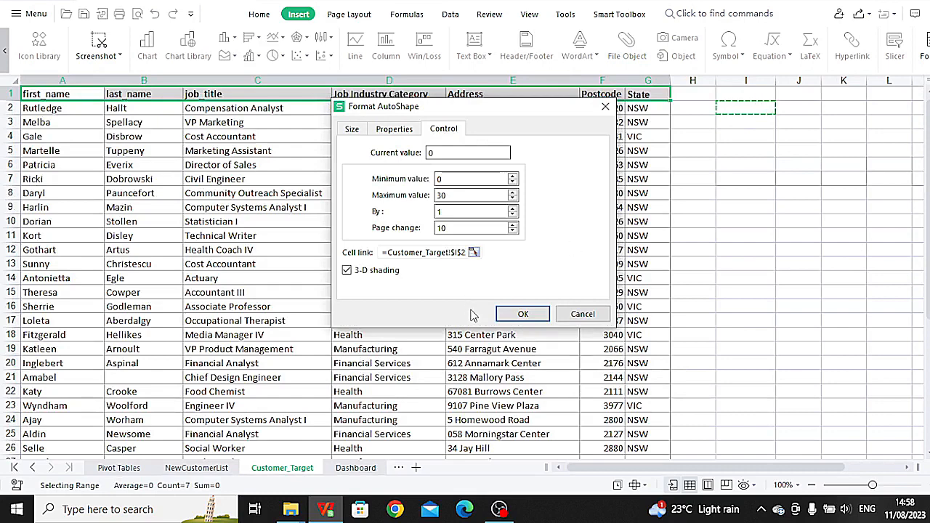
pyautogui.click(523, 314)
# - Start an OFFSET formula in H22 of the Dashboard with Customer_Target!A2 as its reference
pyautogui.click(356, 230)
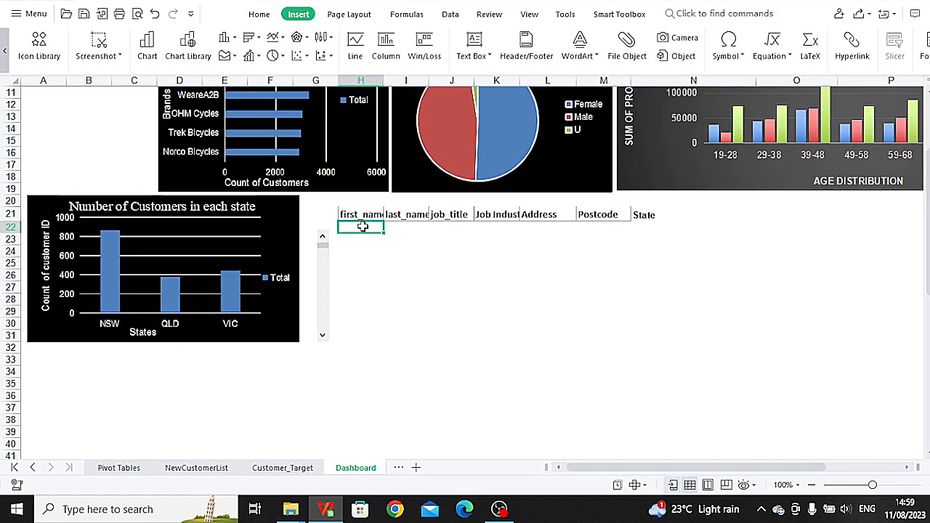
pyautogui.write('=OFF')
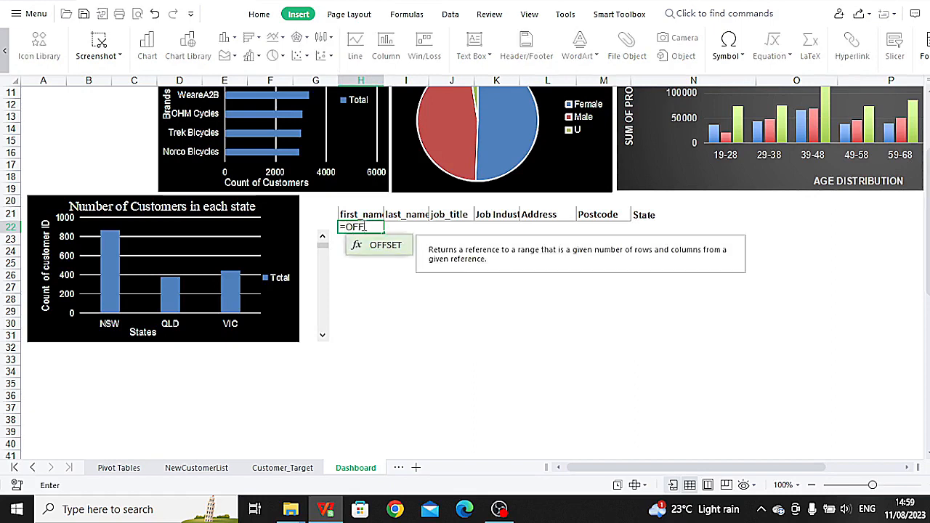
pyautogui.doubleClick(378, 245)
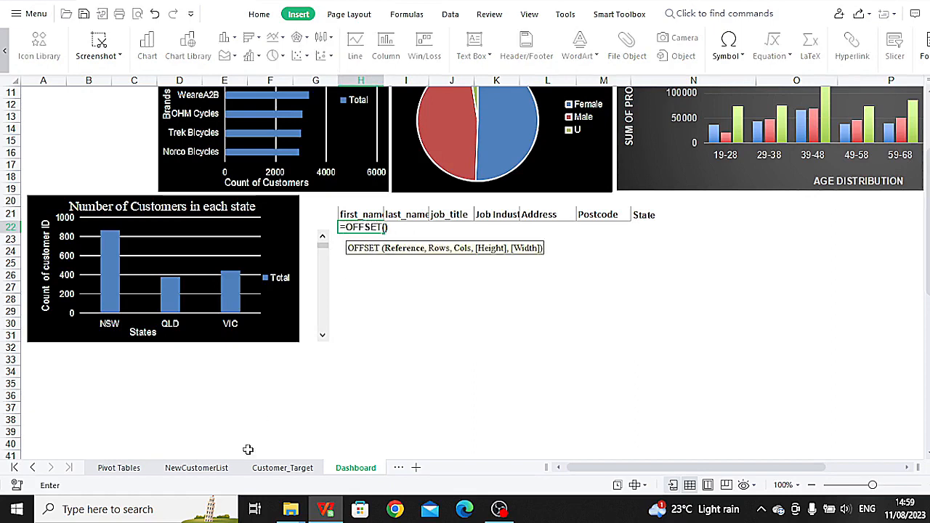
pyautogui.click(286, 468)
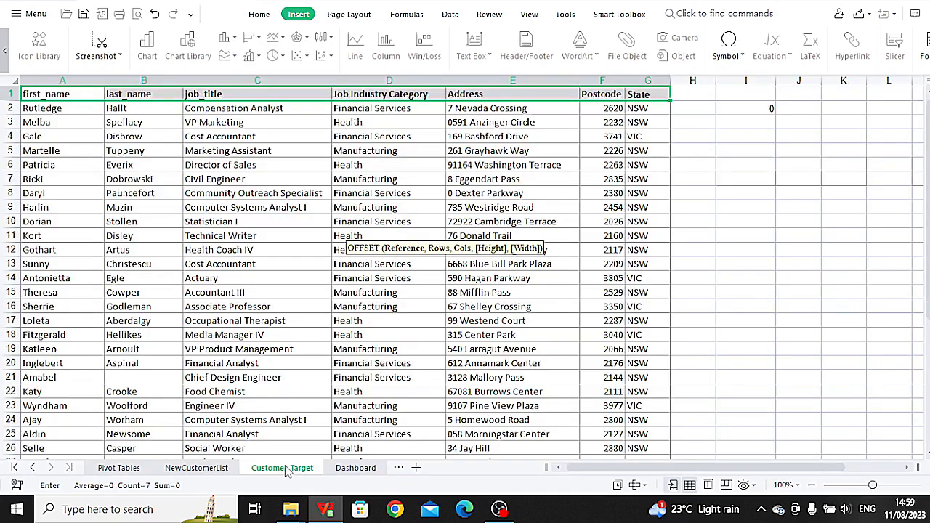
pyautogui.click(52, 109)
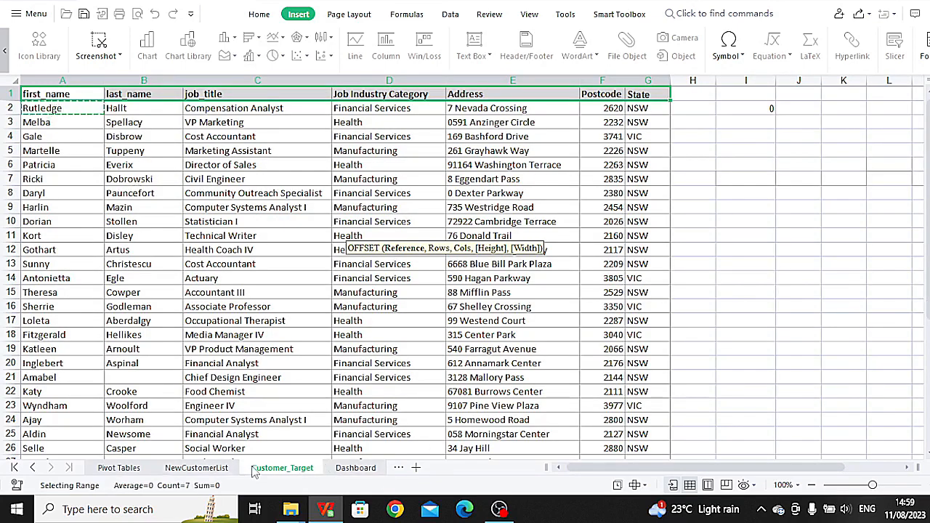
pyautogui.click(355, 468)
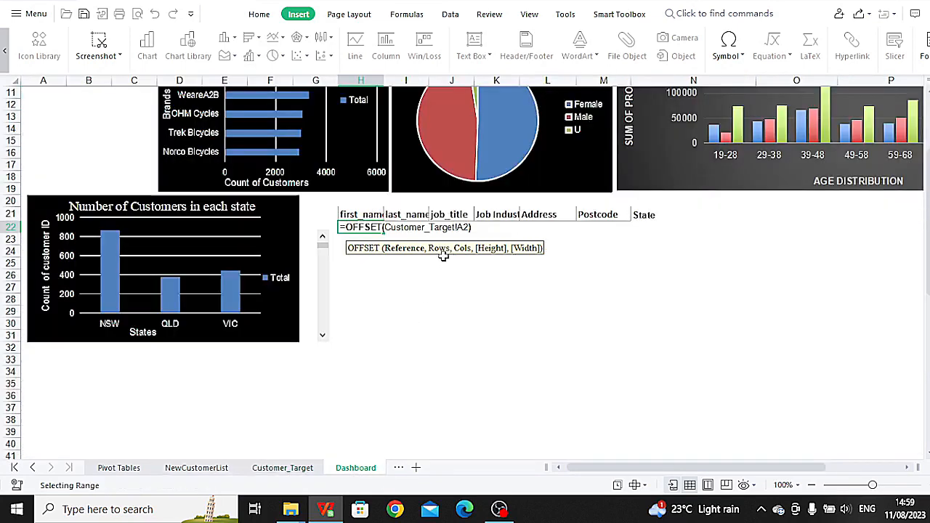
# - Complete the H22 OFFSET formula with the absolute reference Customer_Target!$I$2 as rows and 0 as columns
pyautogui.write(',')
pyautogui.click(288, 471)
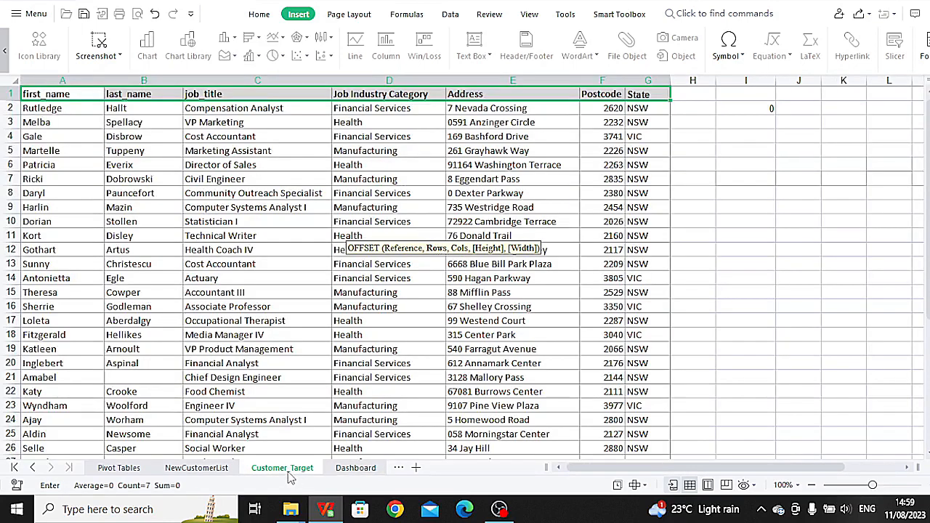
pyautogui.click(767, 109)
pyautogui.click(355, 466)
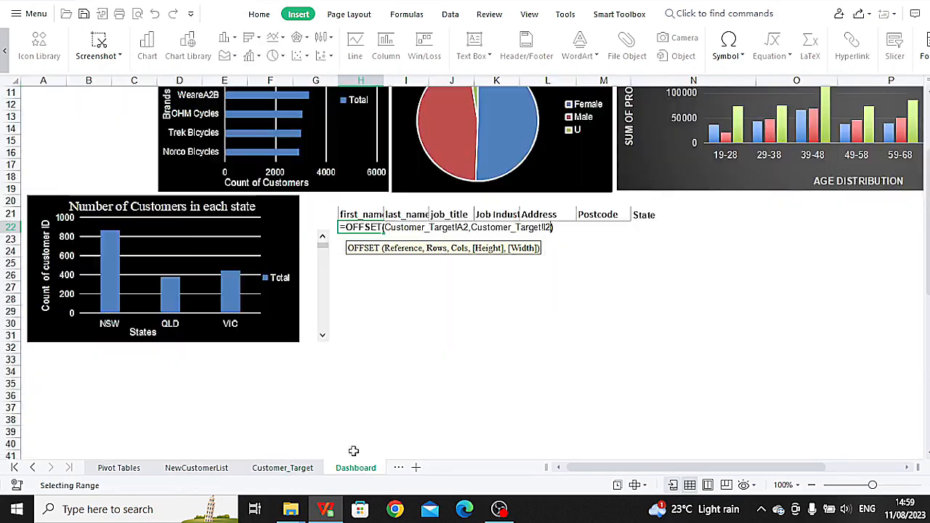
pyautogui.click(547, 227)
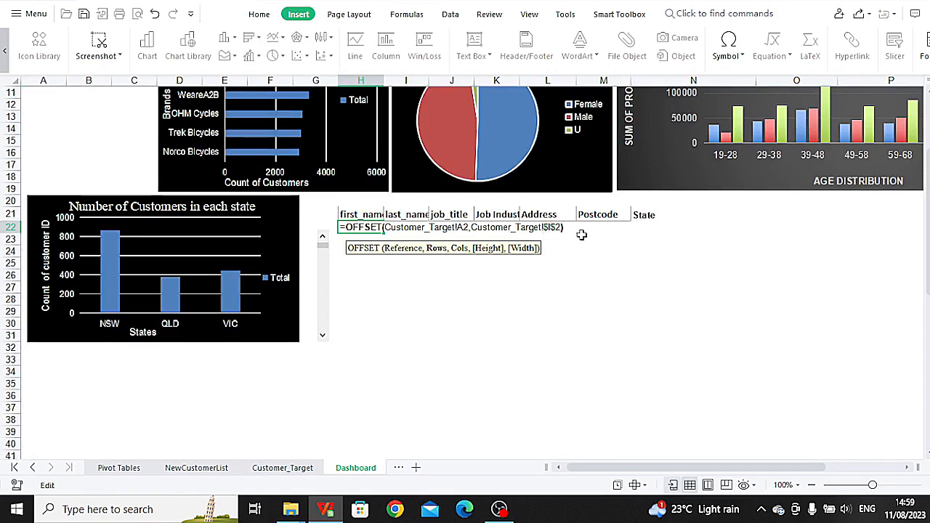
pyautogui.write(',0')
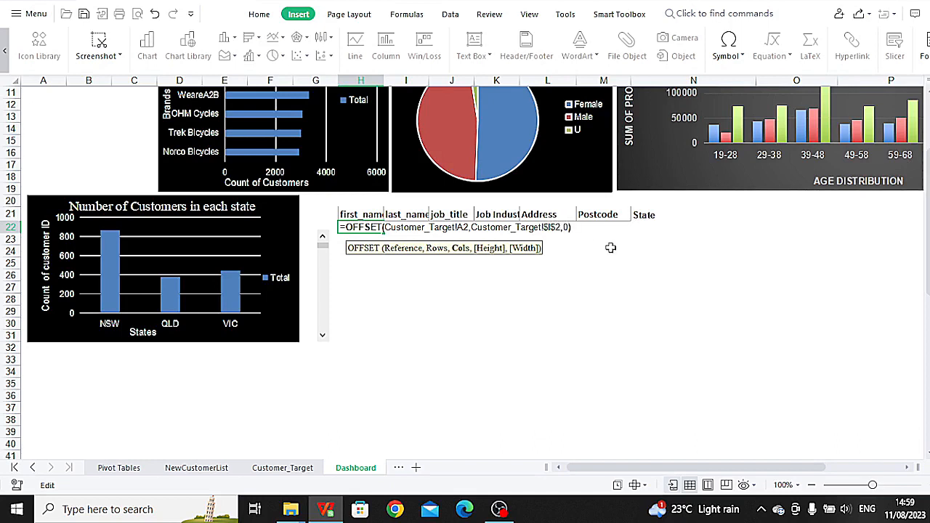
pyautogui.click(586, 230)
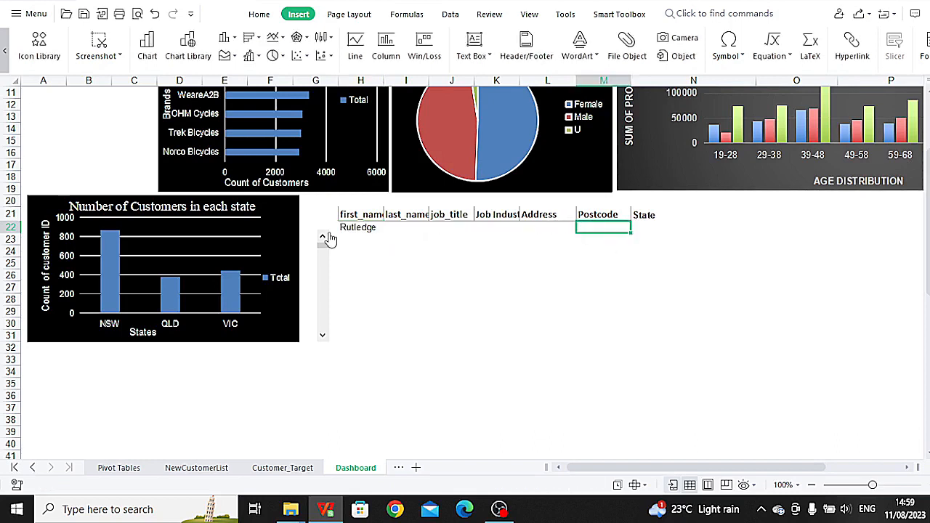
# - Fill the OFFSET formula from H22 across to the State column and down to row 31
pyautogui.click(352, 229)
pyautogui.moveTo(384, 232); pyautogui.dragTo(647, 327)
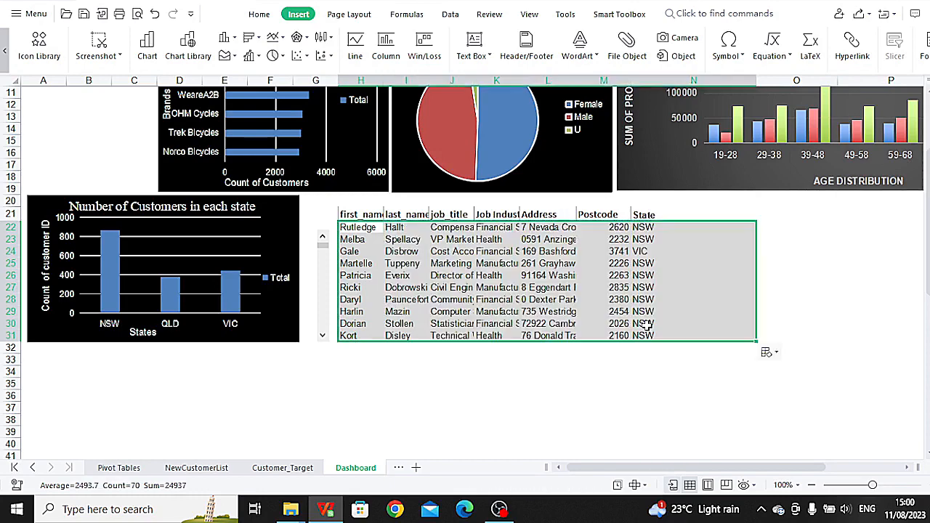
pyautogui.click(631, 399)
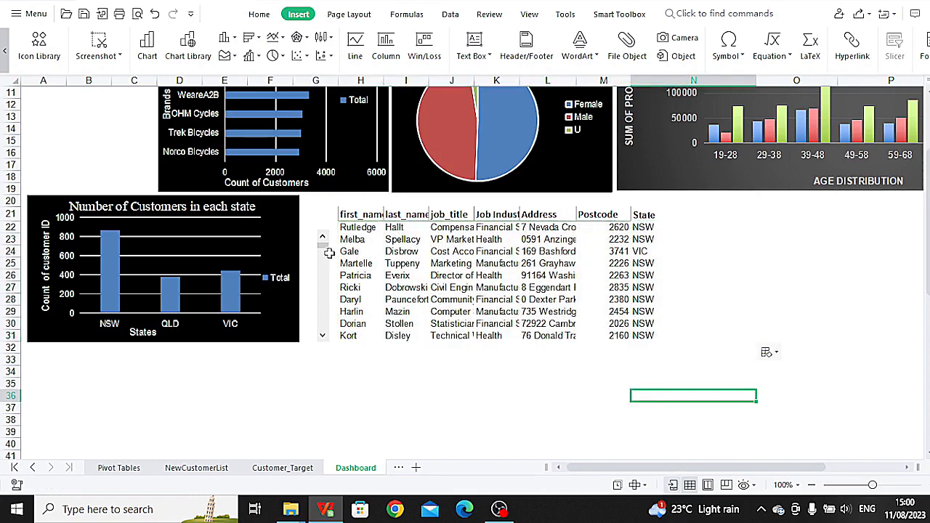
# - Test the scroll bar by moving the target customer table down through the records and back up to the first one
pyautogui.moveTo(325, 252); pyautogui.dragTo(325, 298)
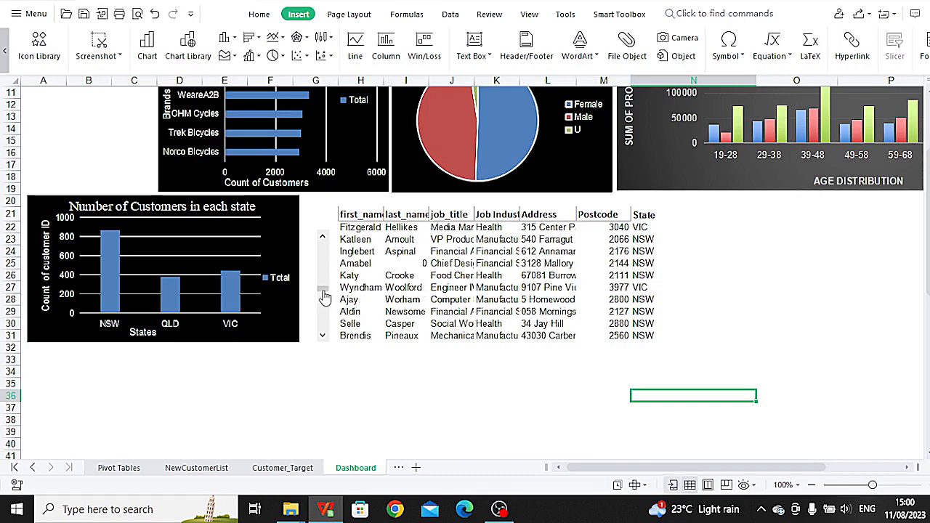
pyautogui.click(323, 338)
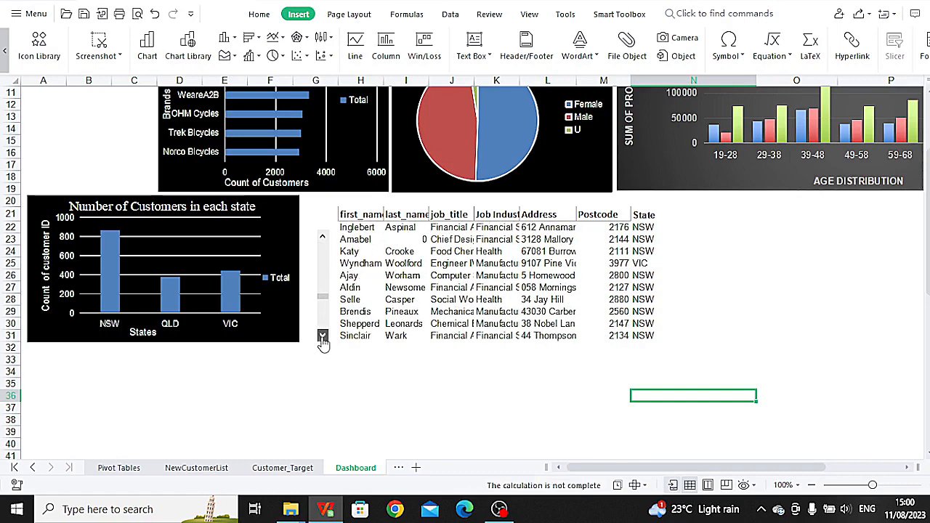
pyautogui.click(322, 237)
pyautogui.click(322, 238)
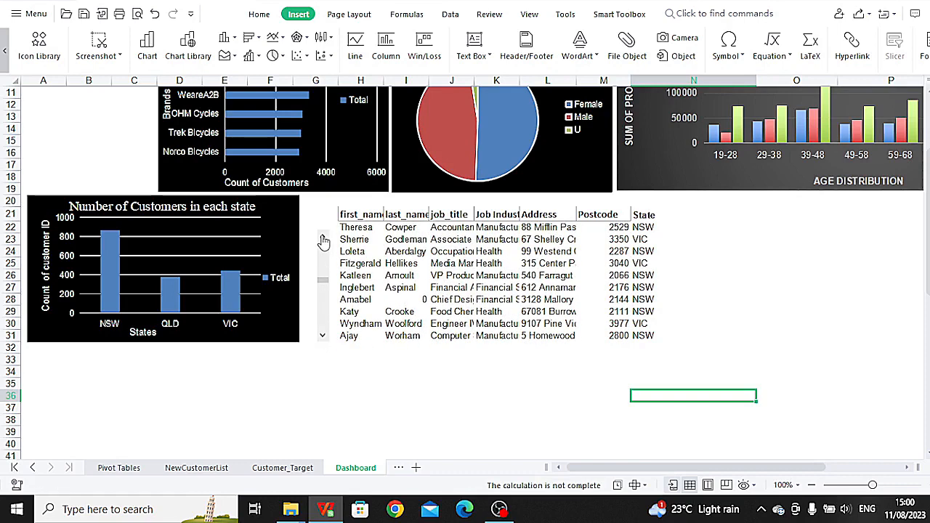
pyautogui.click(323, 238)
pyautogui.click(322, 237)
pyautogui.click(323, 238)
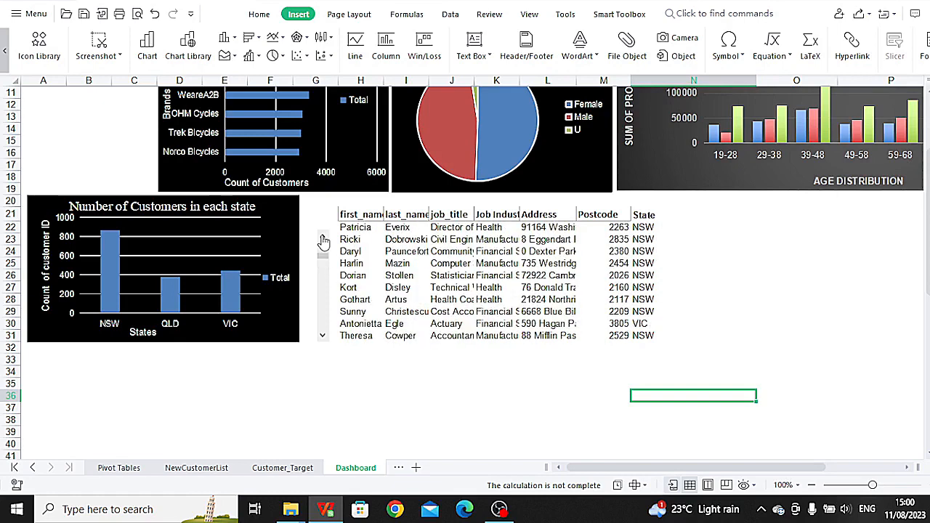
pyautogui.click(323, 238)
pyautogui.click(322, 238)
pyautogui.click(322, 238)
pyautogui.click(323, 238)
# - Insert two rows above row 20 to add space between the upper charts and the customer table
pyautogui.scroll(3, 329, 314)
pyautogui.rightClick(10, 285)
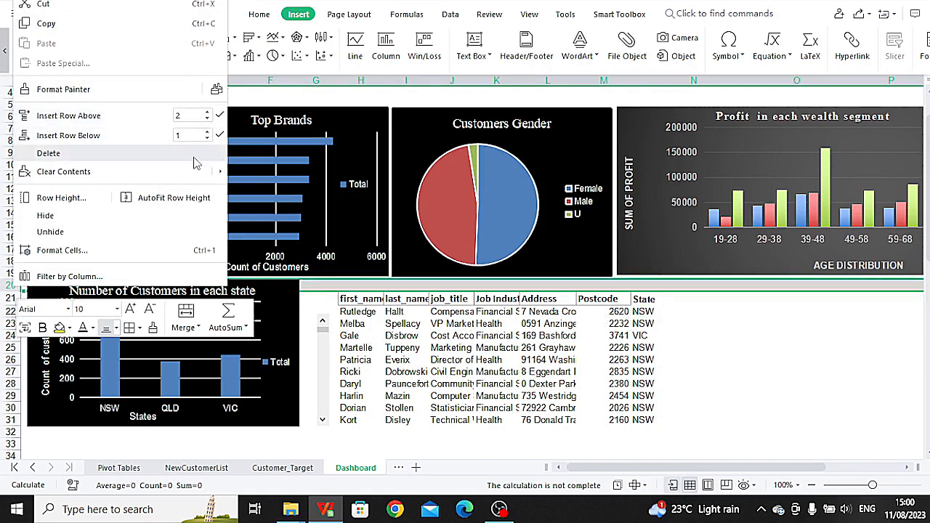
pyautogui.click(219, 116)
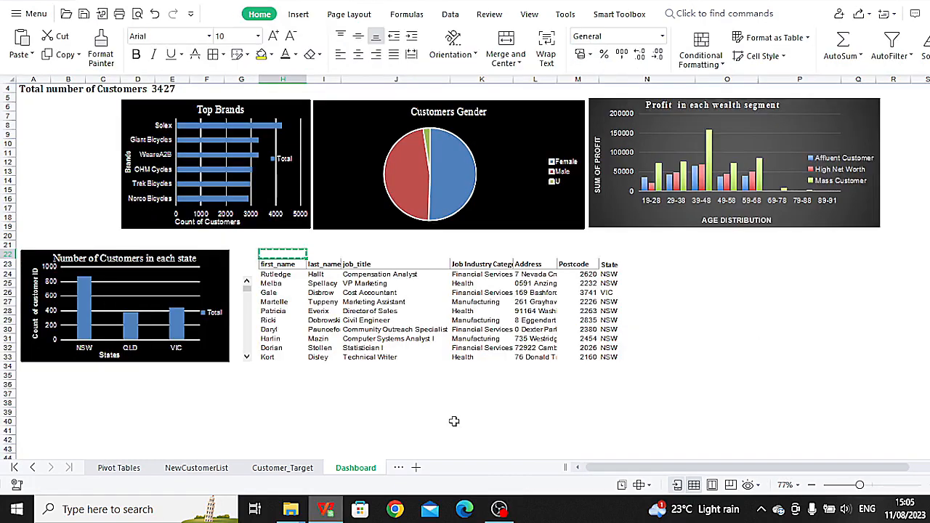
# - Fill the dashboard area behind the charts and table, down to row 39, with solid blue
pyautogui.click(657, 341)
pyautogui.moveTo(20, 85); pyautogui.dragTo(917, 403)
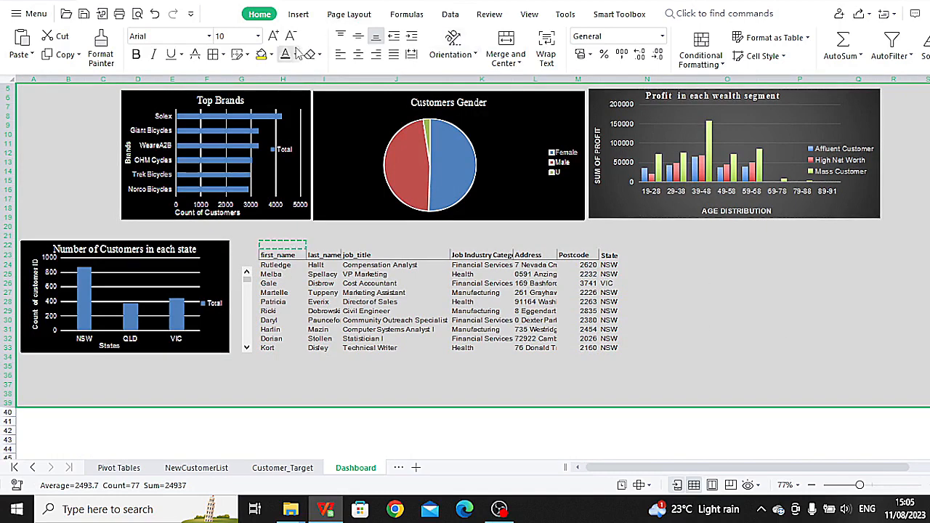
pyautogui.click(271, 55)
pyautogui.click(262, 223)
pyautogui.scroll(1, 279, 225)
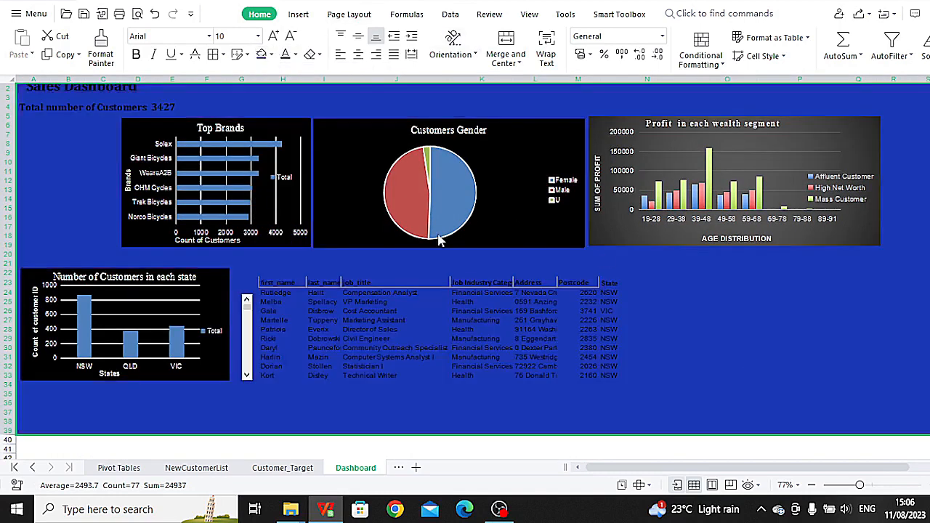
pyautogui.click(675, 307)
# - Change the "Total number of Customers" text to white
pyautogui.scroll(1, 675, 306)
pyautogui.click(94, 115)
pyautogui.moveTo(179, 117); pyautogui.dragTo(22, 117)
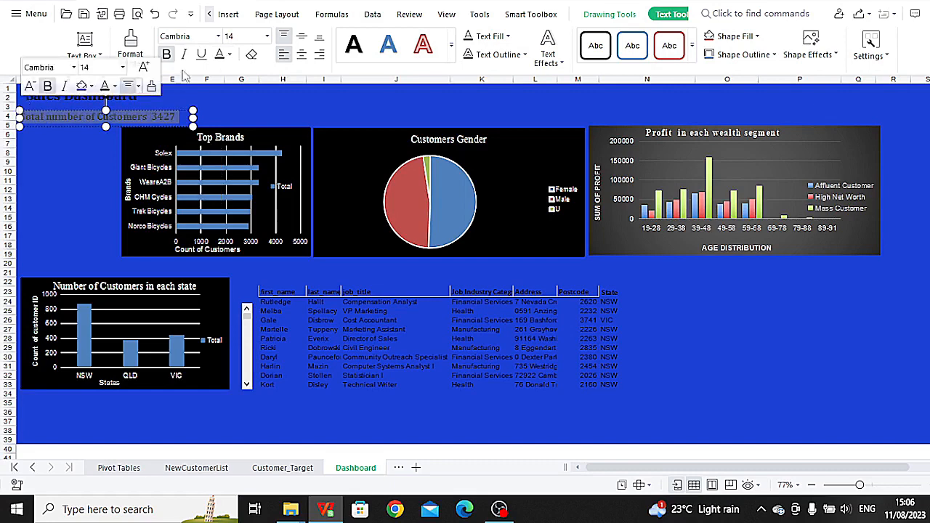
pyautogui.click(229, 54)
pyautogui.click(222, 104)
pyautogui.click(158, 91)
# - Change the "Sales Dashboard" title text to white
pyautogui.click(147, 97)
pyautogui.click(203, 94)
pyautogui.click(34, 95)
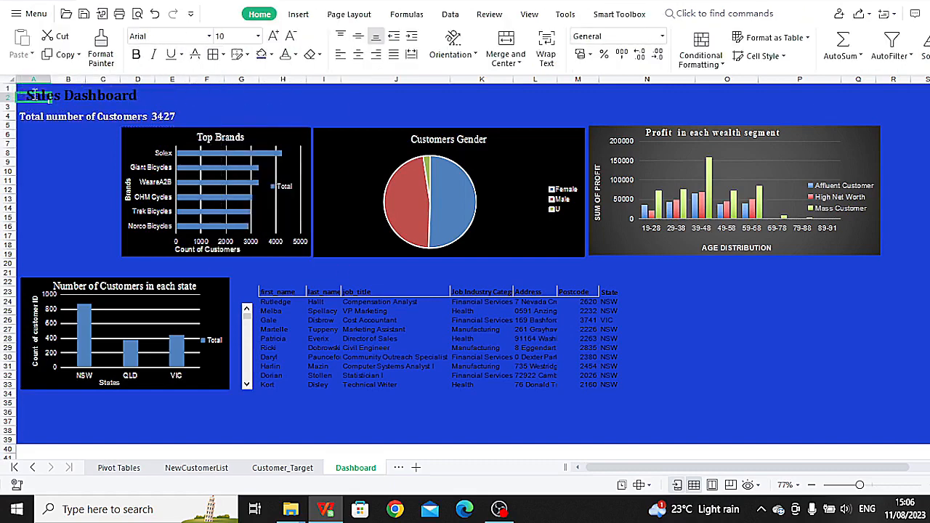
pyautogui.click(35, 96)
pyautogui.moveTo(34, 96); pyautogui.dragTo(140, 95)
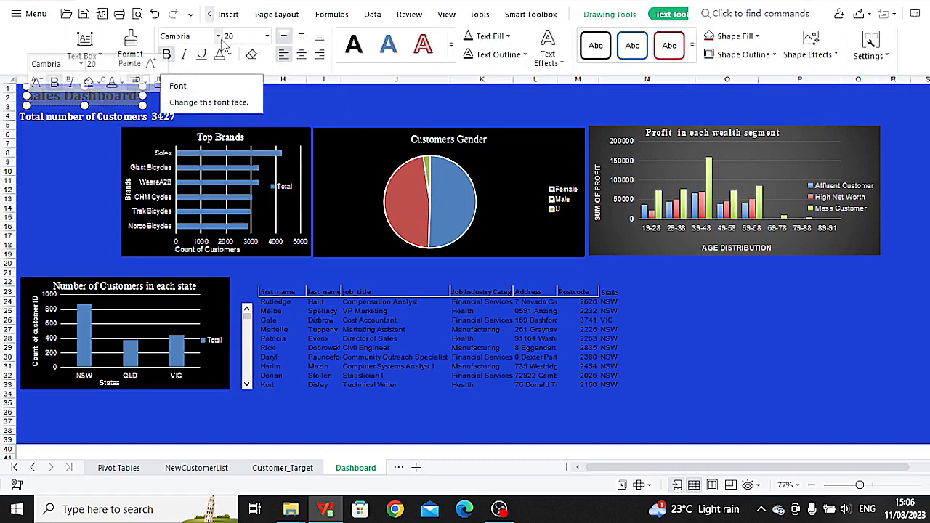
pyautogui.click(230, 54)
pyautogui.click(223, 104)
# - Widen the "Sales Dashboard" text box and set the title's font size to 26
pyautogui.click(177, 111)
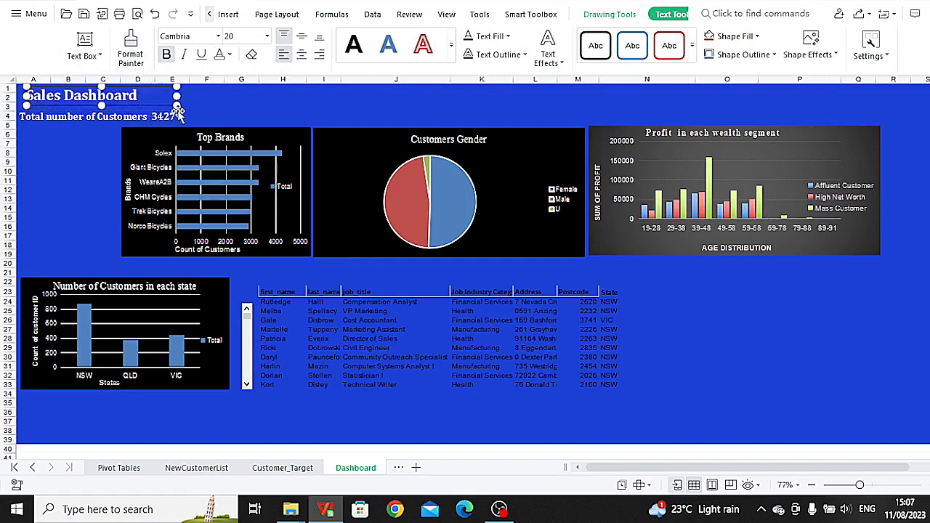
pyautogui.moveTo(138, 95); pyautogui.dragTo(29, 97)
pyautogui.click(267, 37)
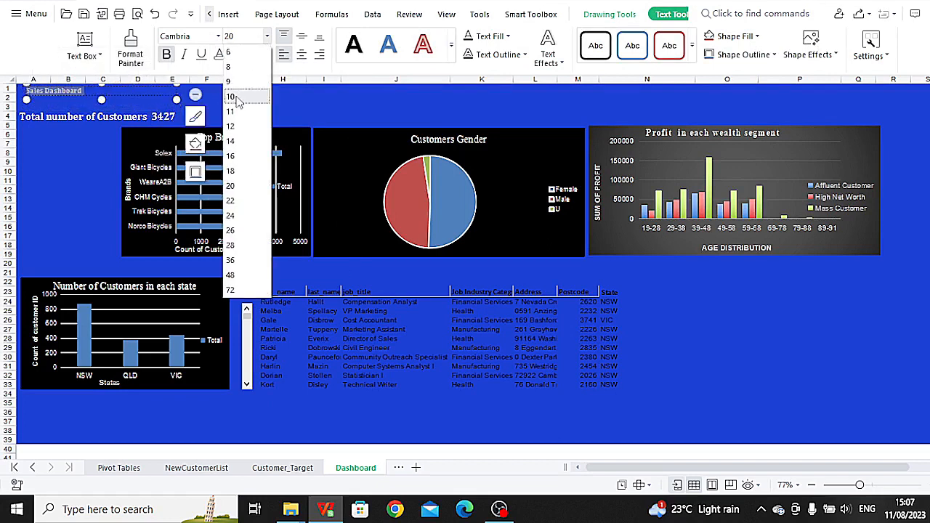
pyautogui.click(230, 231)
pyautogui.click(102, 143)
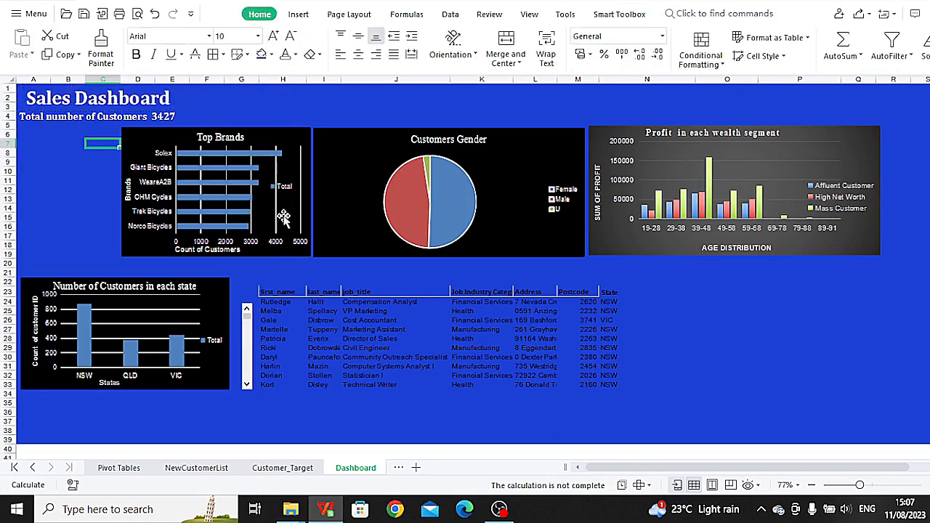
# - Format the whole target customer table's text as white, bold and size 12
pyautogui.click(252, 281)
pyautogui.click(279, 290)
pyautogui.hotkey('ctrl', 'a')
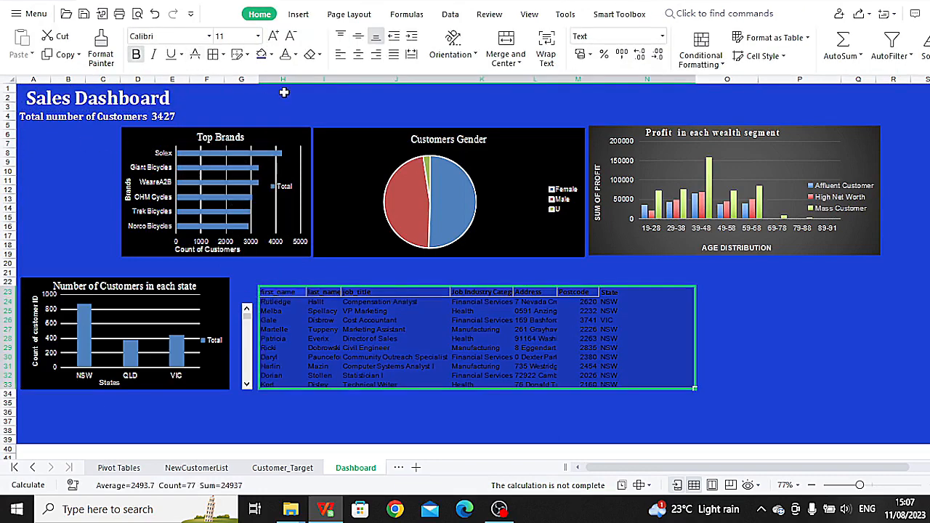
pyautogui.click(294, 54)
pyautogui.click(282, 99)
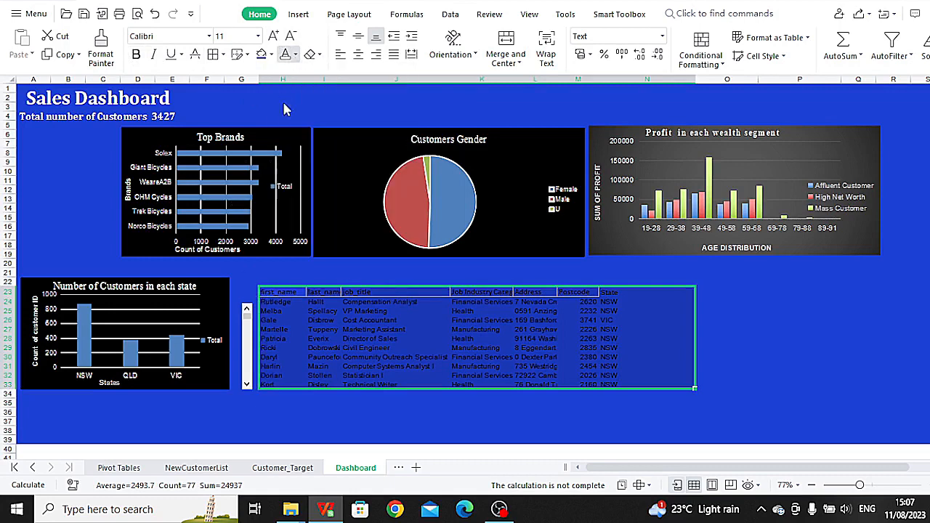
pyautogui.click(140, 57)
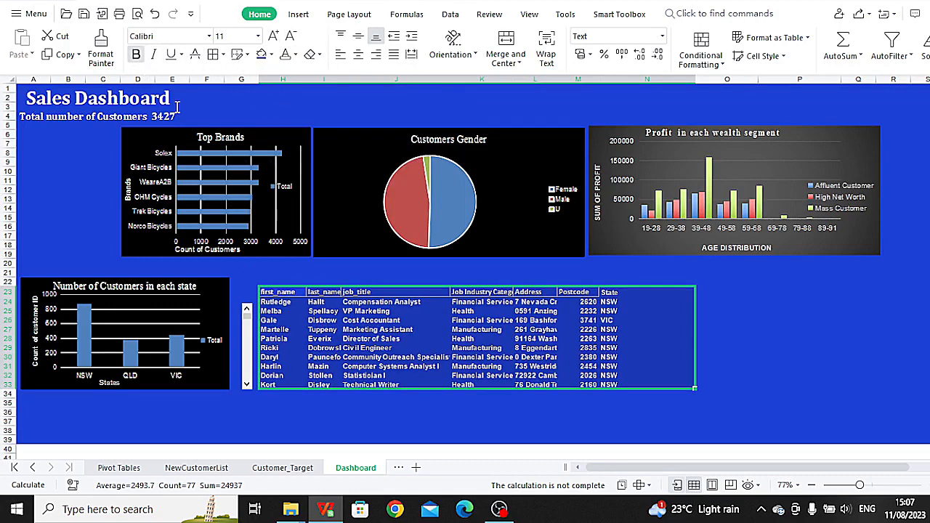
pyautogui.click(258, 37)
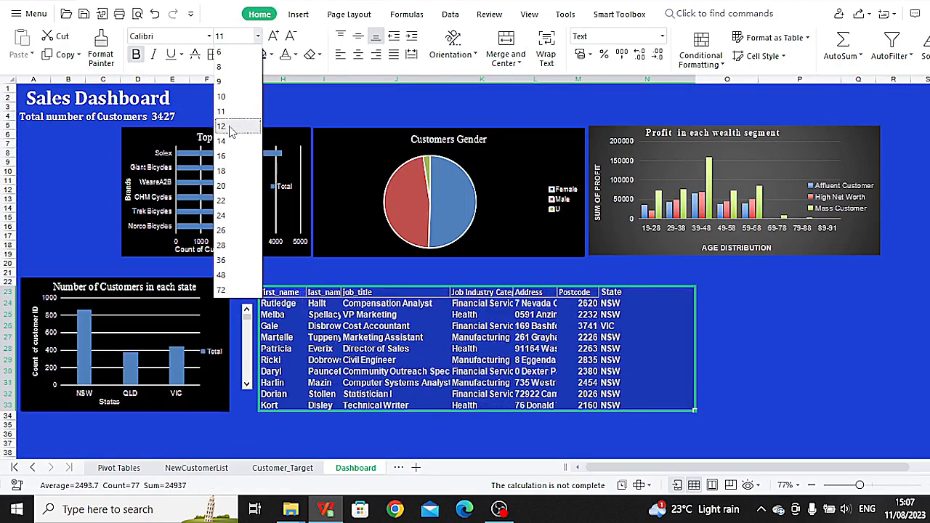
pyautogui.click(231, 128)
# - Check the formatted customer table by scrolling down through its records and returning to the first one
pyautogui.click(247, 369)
pyautogui.click(247, 312)
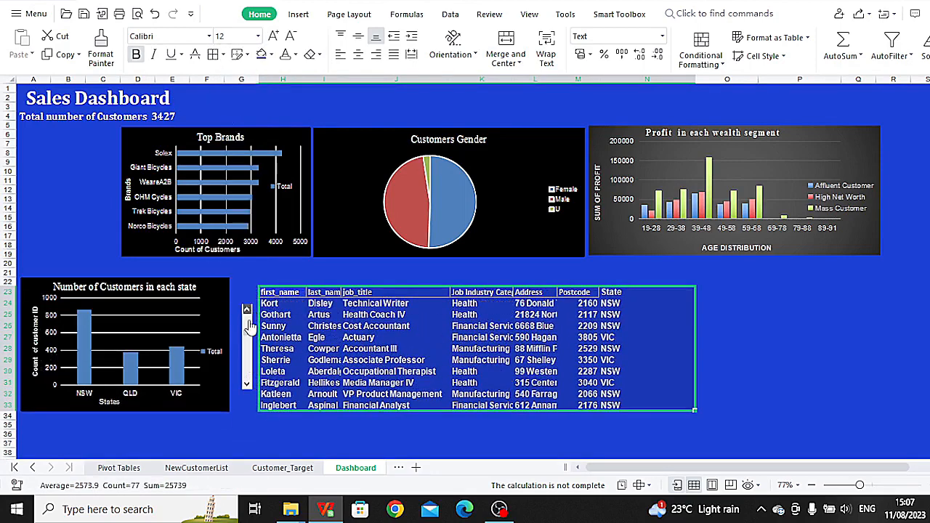
pyautogui.click(247, 311)
pyautogui.click(247, 311)
pyautogui.click(247, 311)
pyautogui.click(247, 311)
# - Save the workbook
pyautogui.click(283, 292)
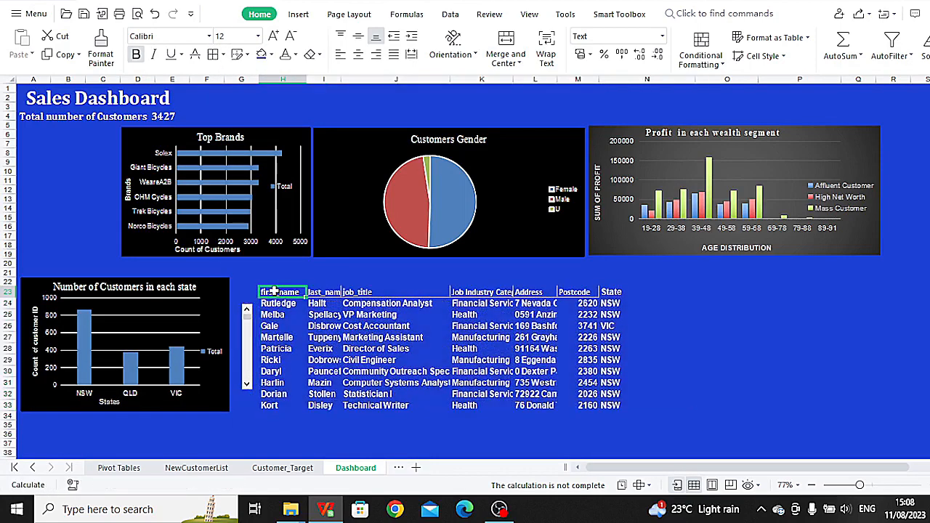
pyautogui.doubleClick(283, 292)
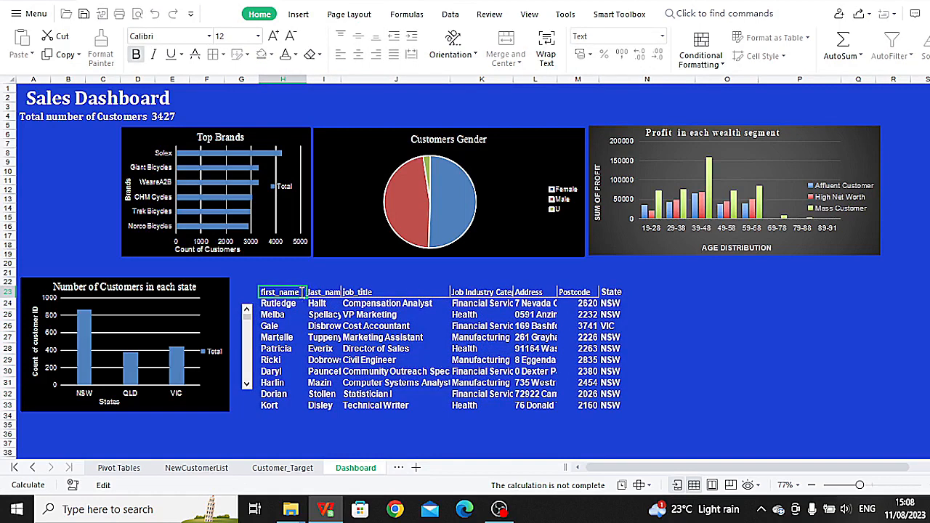
pyautogui.hotkey('ctrl', 's')
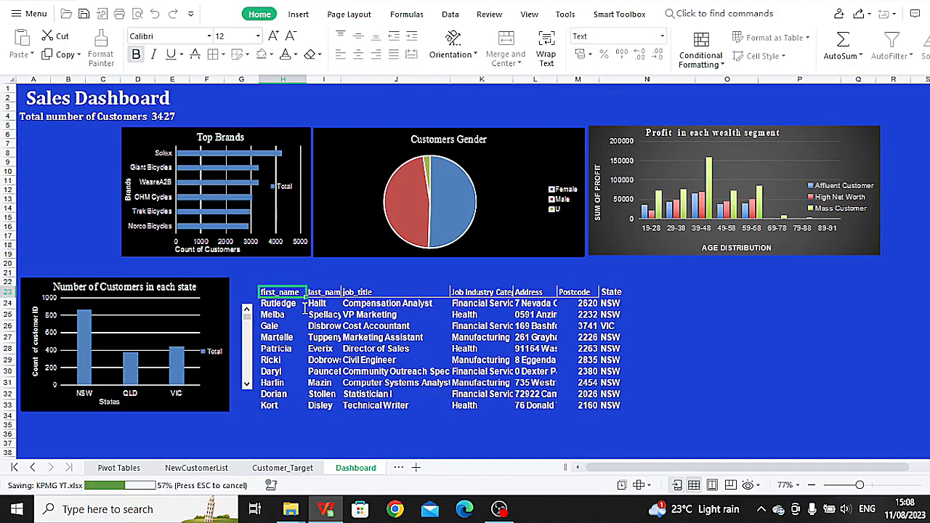
# - Set the font of the customer table's header row to Times New Roman
pyautogui.hotkey('ctrl', 'shift', 'Right')
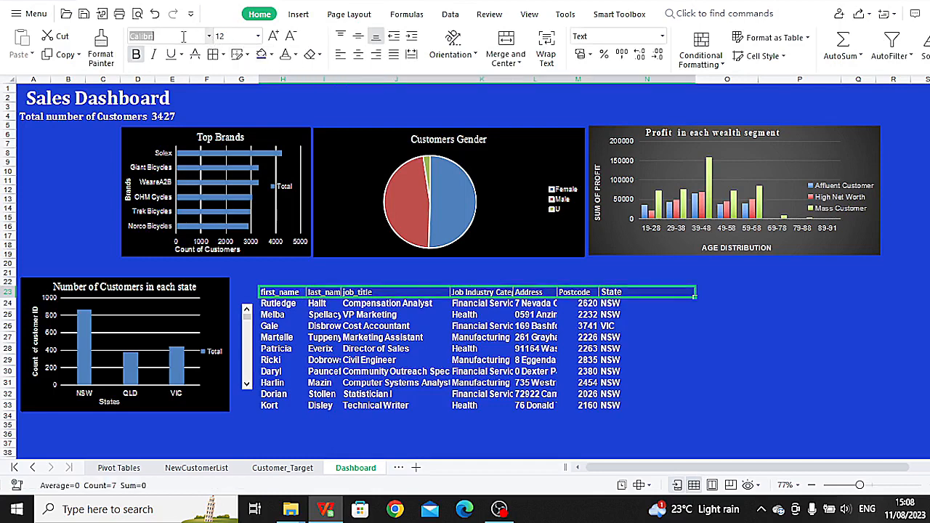
pyautogui.write('TIMES')
pyautogui.press('Return')
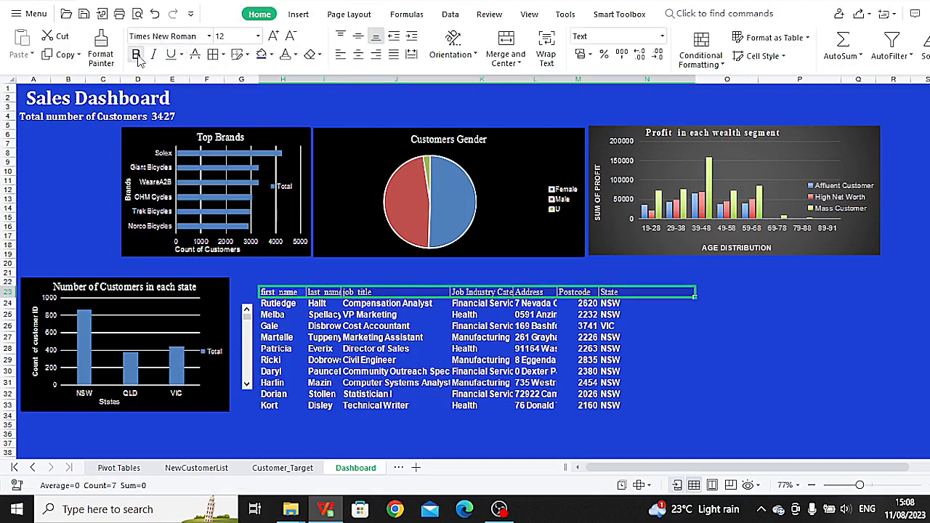
pyautogui.click(274, 305)
# - Set the customer table's header row to bold Arial
pyautogui.click(272, 291)
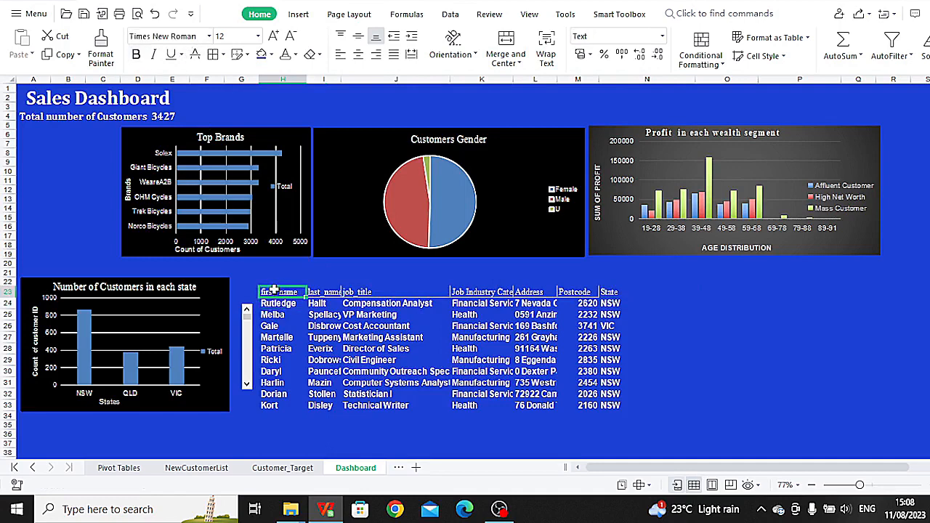
pyautogui.hotkey('ctrl', 'shift', 'Right')
pyautogui.click(204, 37)
pyautogui.write('A')
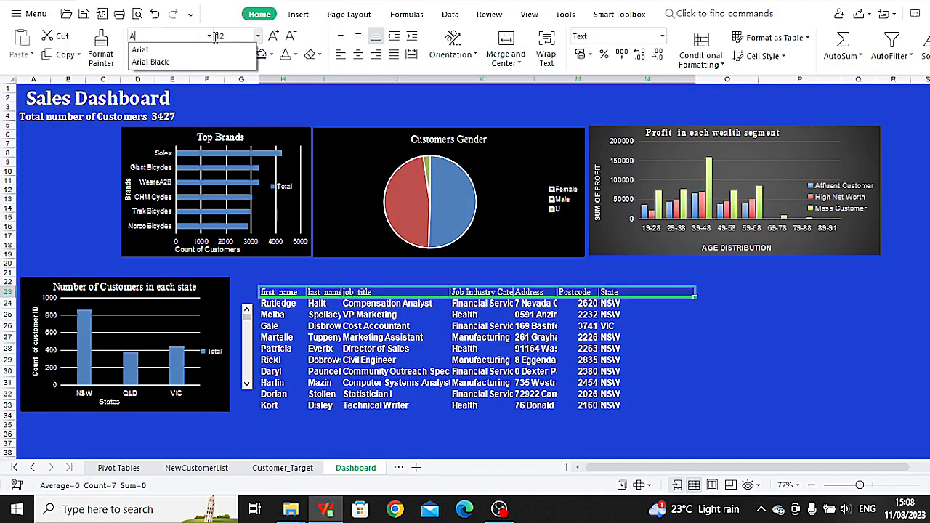
pyautogui.write('RI')
pyautogui.press('Return')
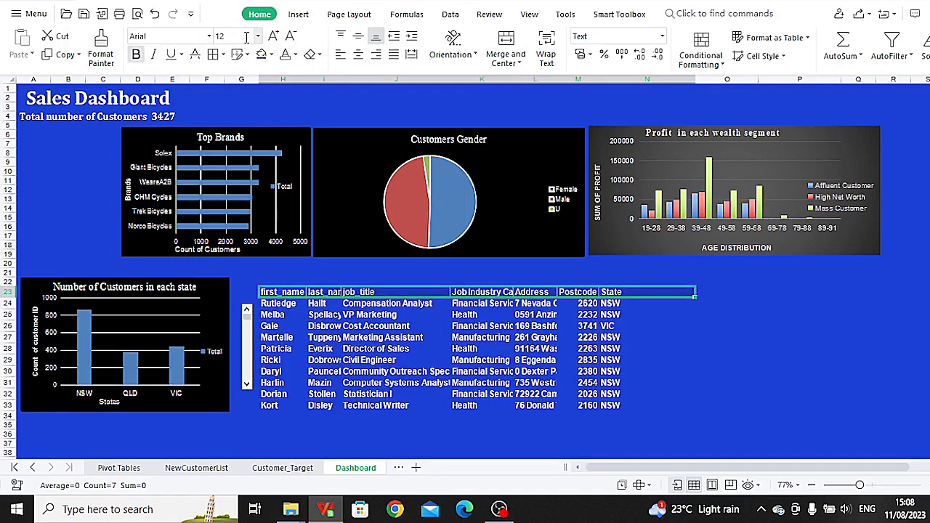
pyautogui.click(257, 35)
pyautogui.click(367, 315)
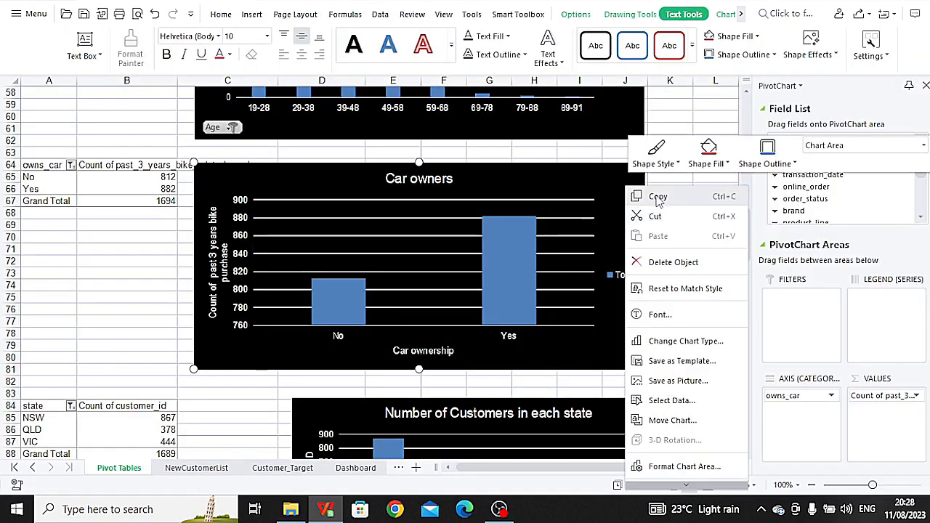
# - Copy the Car owners chart from the Pivot Tables sheet and paste it at cell O23 of the Dashboard
pyautogui.click(658, 197)
pyautogui.click(360, 467)
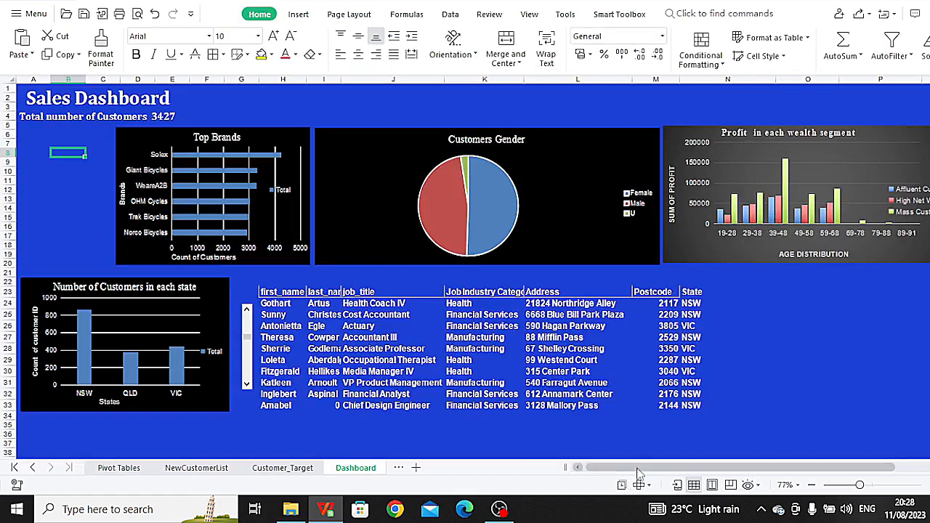
pyautogui.hscroll(3, 685, 383)
pyautogui.click(667, 298)
pyautogui.click(724, 296)
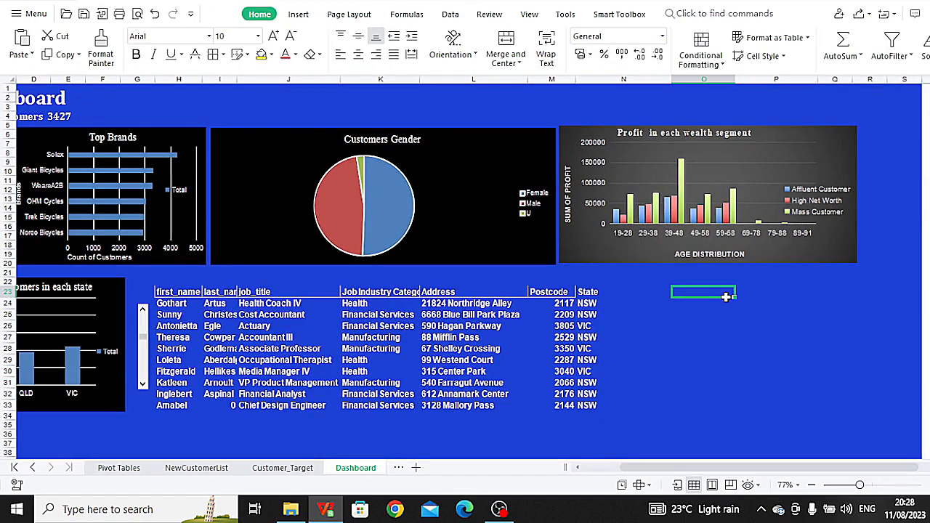
pyautogui.rightClick(725, 297)
pyautogui.click(774, 32)
pyautogui.click(927, 88)
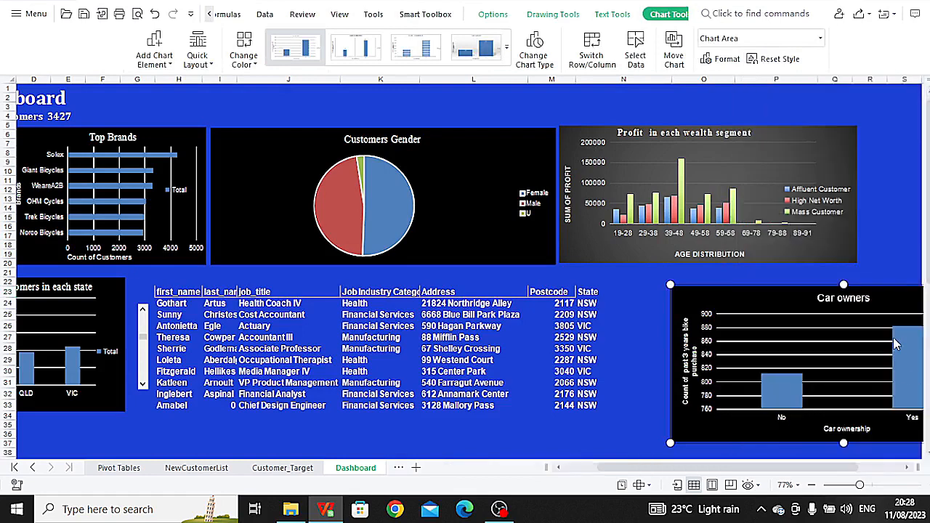
# - Shrink the Car owners chart and place it beneath the profit chart, beside the customer table
pyautogui.moveTo(890, 296); pyautogui.dragTo(752, 297)
pyautogui.moveTo(876, 445); pyautogui.dragTo(845, 433)
pyautogui.moveTo(809, 304); pyautogui.dragTo(868, 274)
pyautogui.click(694, 430)
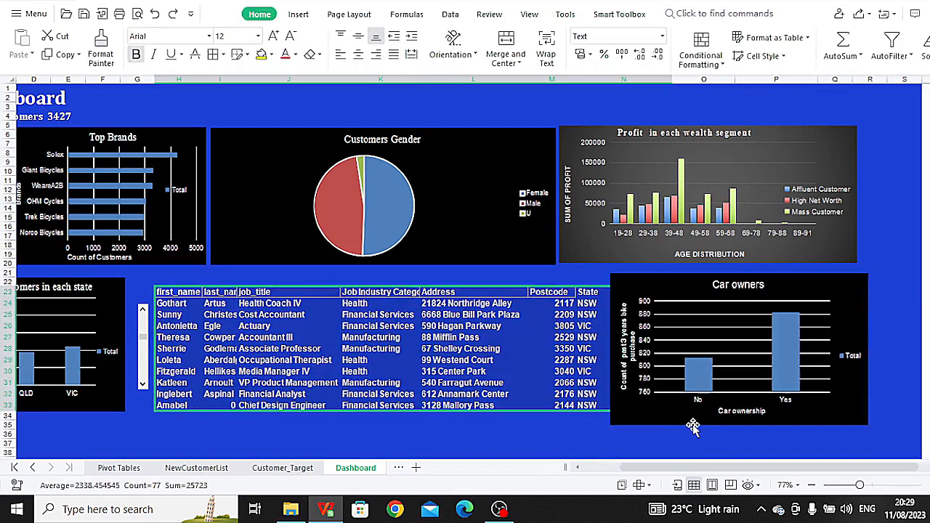
pyautogui.click(677, 294)
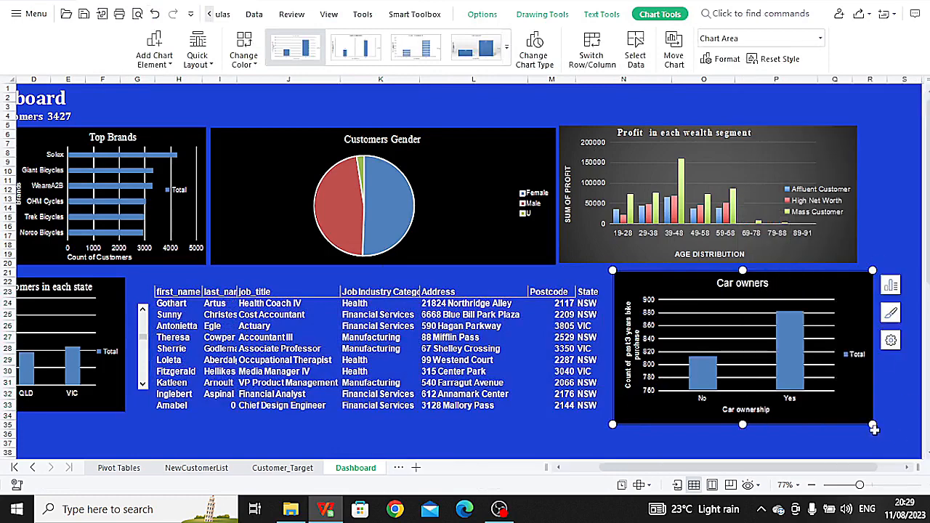
# - Enlarge the "Number of Customers in each state" chart so it extends down to about row 36
pyautogui.moveTo(814, 468)
pyautogui.mouseDown()
pyautogui.moveTo(781, 471)
pyautogui.moveTo(849, 471)
pyautogui.moveTo(802, 474)
pyautogui.mouseUp()
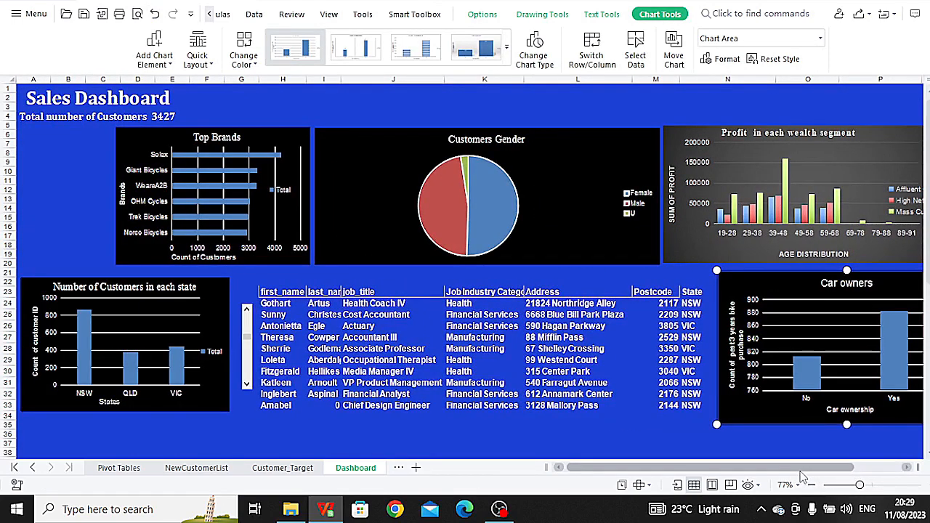
pyautogui.click(184, 407)
pyautogui.moveTo(231, 412); pyautogui.dragTo(237, 439)
pyautogui.click(332, 443)
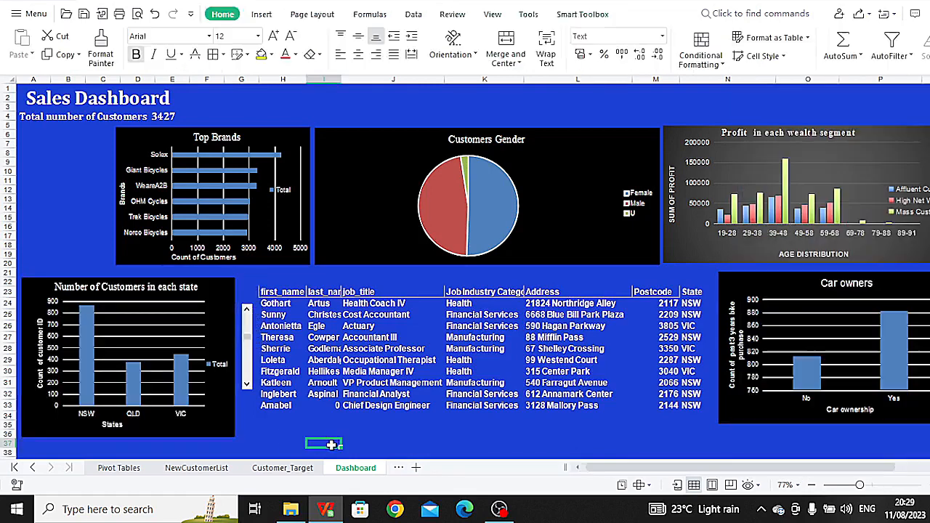
# - Resize the Car owners chart so it spans from about row 23 down to about row 36 beside the customer table
pyautogui.click(726, 420)
pyautogui.moveTo(717, 424); pyautogui.dragTo(714, 431)
pyautogui.click(643, 434)
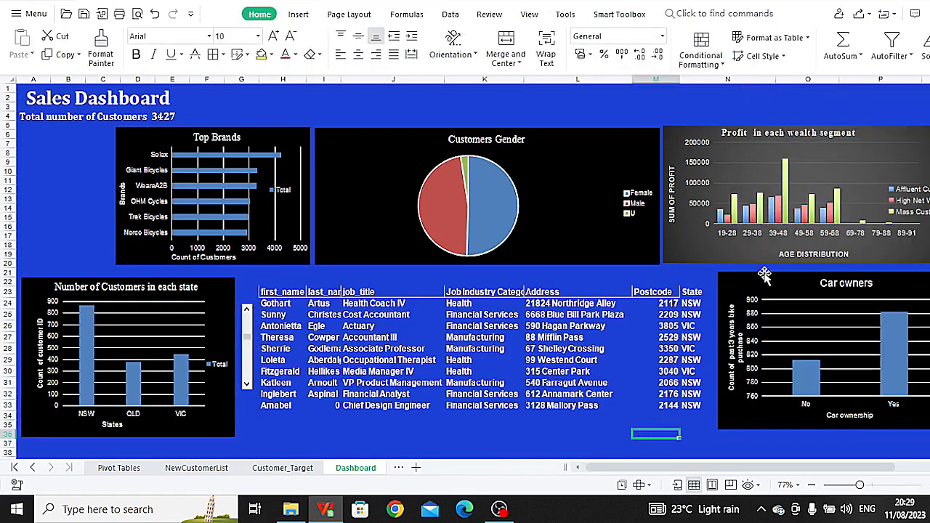
pyautogui.click(753, 288)
pyautogui.moveTo(717, 270); pyautogui.dragTo(714, 283)
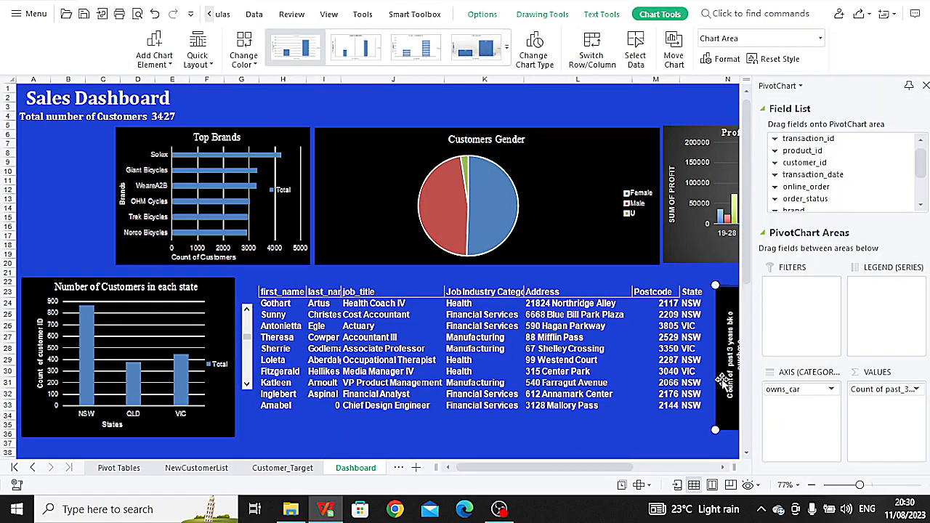
pyautogui.click(645, 429)
# - Lower the upper edge of the "Number of Customers in each state" chart to about row 23
pyautogui.click(91, 283)
pyautogui.moveTo(235, 277); pyautogui.dragTo(233, 288)
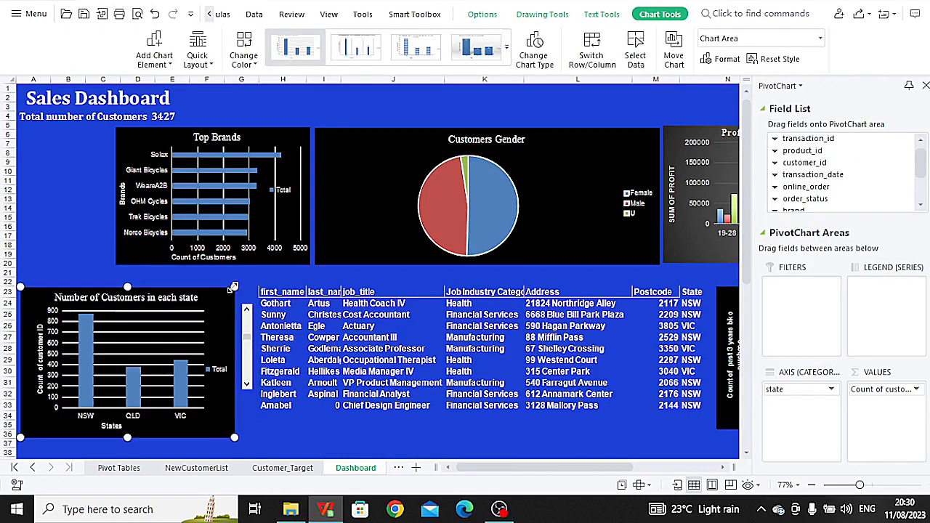
pyautogui.click(68, 245)
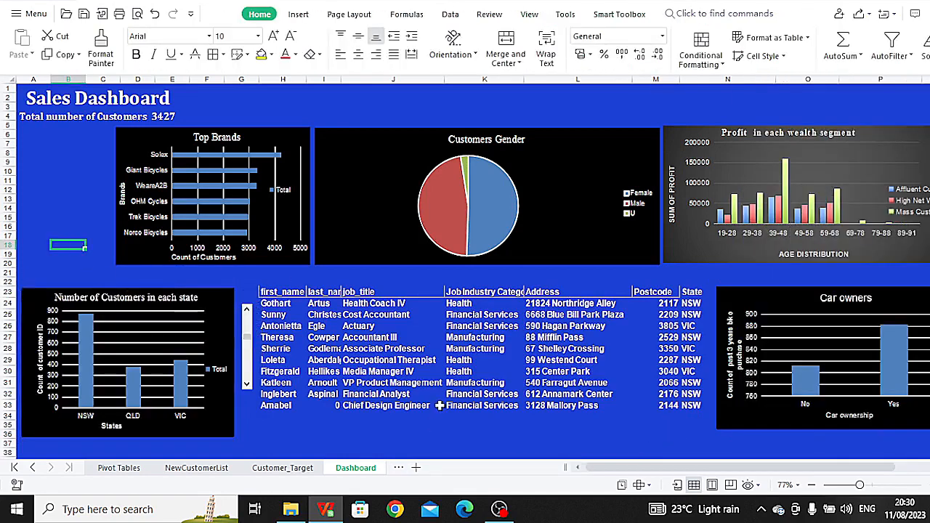
# - Insert a text box reading "Target Customers" between the Customers Gender chart and the customer table
pyautogui.click(298, 14)
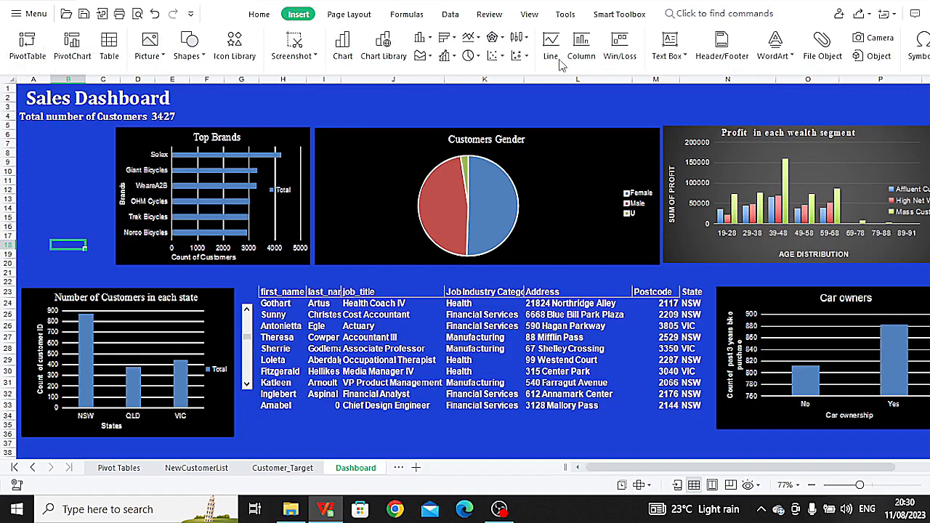
pyautogui.click(684, 56)
pyautogui.click(716, 94)
pyautogui.moveTo(350, 268); pyautogui.dragTo(647, 284)
pyautogui.write('Ta')
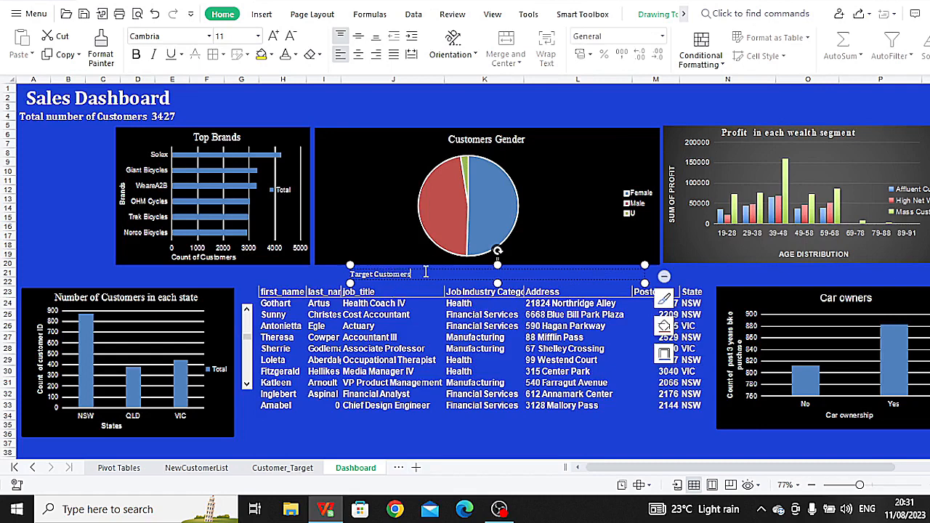
pyautogui.write('rget Customers')
# - Make the "Target Customers" heading bold, underlined and 16 pt, and narrow its text box, centring it above the customer table
pyautogui.moveTo(426, 273); pyautogui.dragTo(347, 274)
pyautogui.click(258, 36)
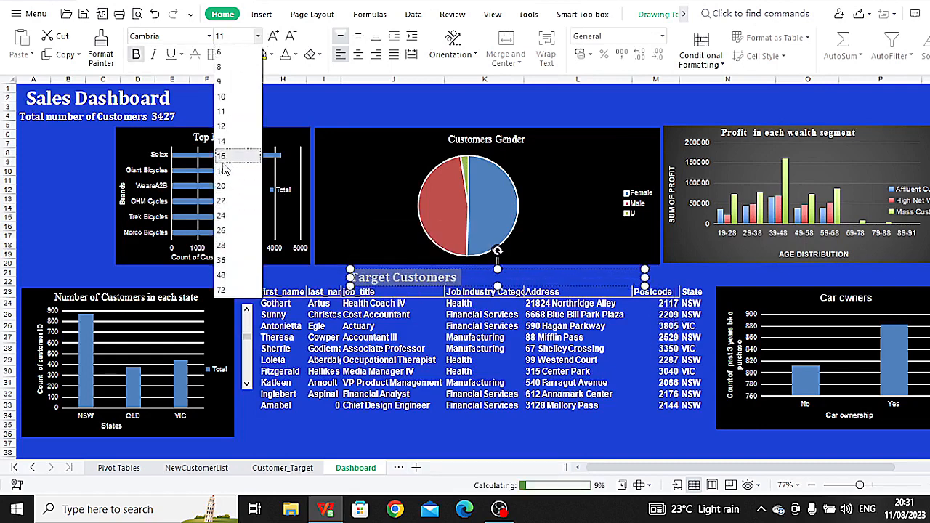
pyautogui.click(222, 157)
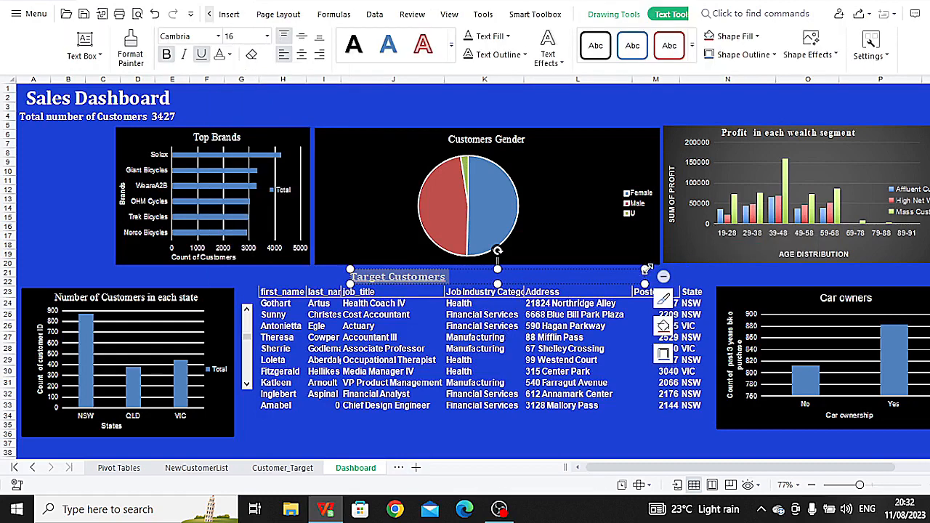
pyautogui.moveTo(645, 269); pyautogui.dragTo(502, 269)
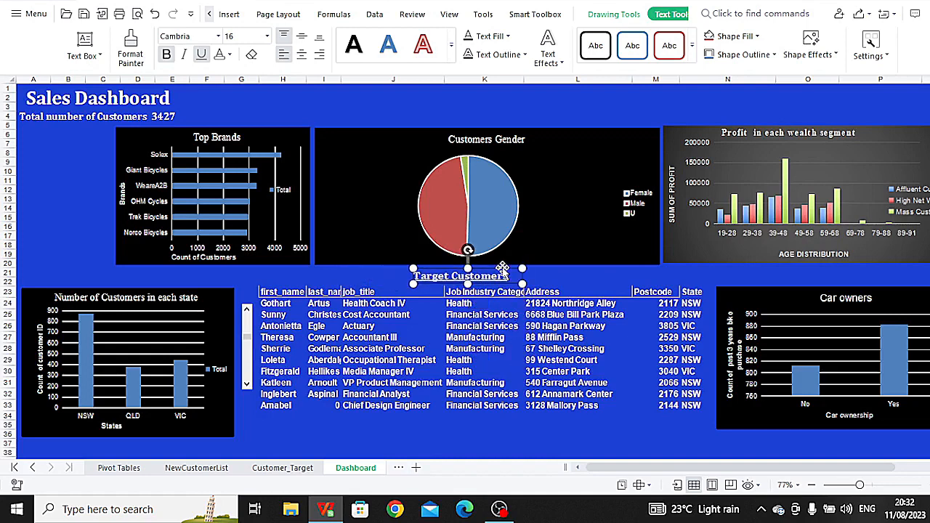
# - Fill the "Target Customers" text box with black
pyautogui.click(212, 14)
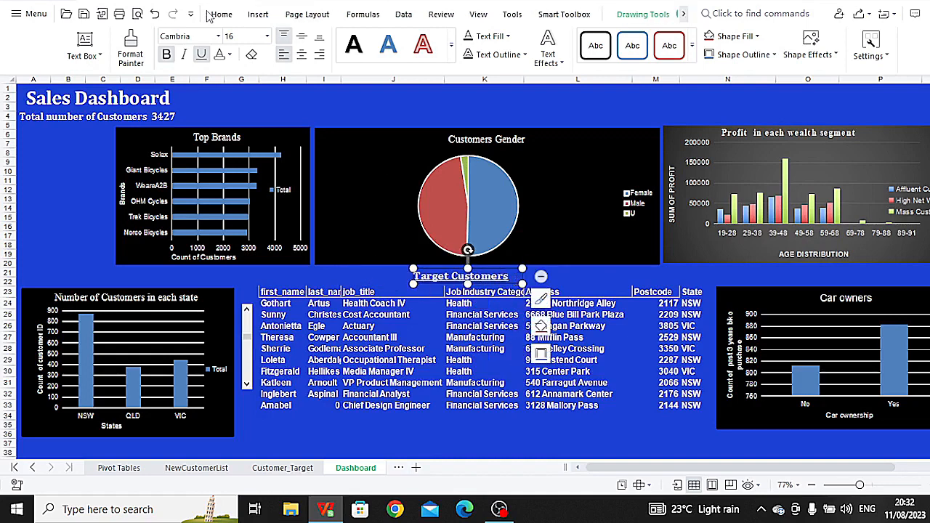
pyautogui.click(271, 54)
pyautogui.click(275, 119)
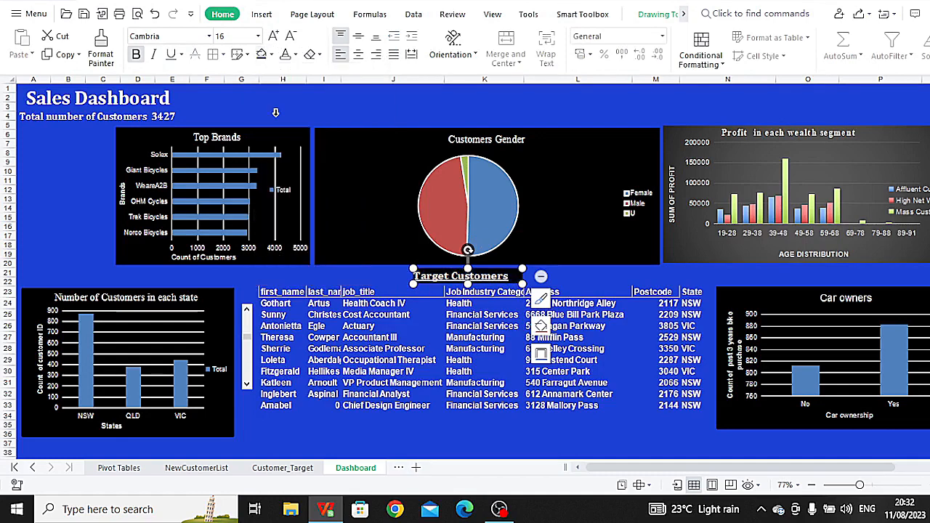
pyautogui.click(614, 425)
# - Insert a Profit slicer from the Customers Gender chart and fit it beside the Top Brands chart, down to about row 22
pyautogui.click(552, 233)
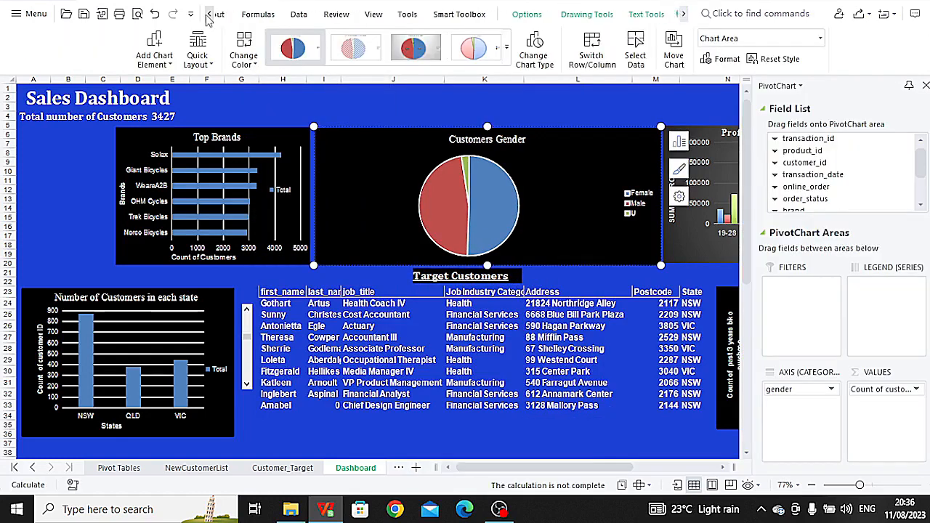
pyautogui.click(260, 14)
pyautogui.click(898, 51)
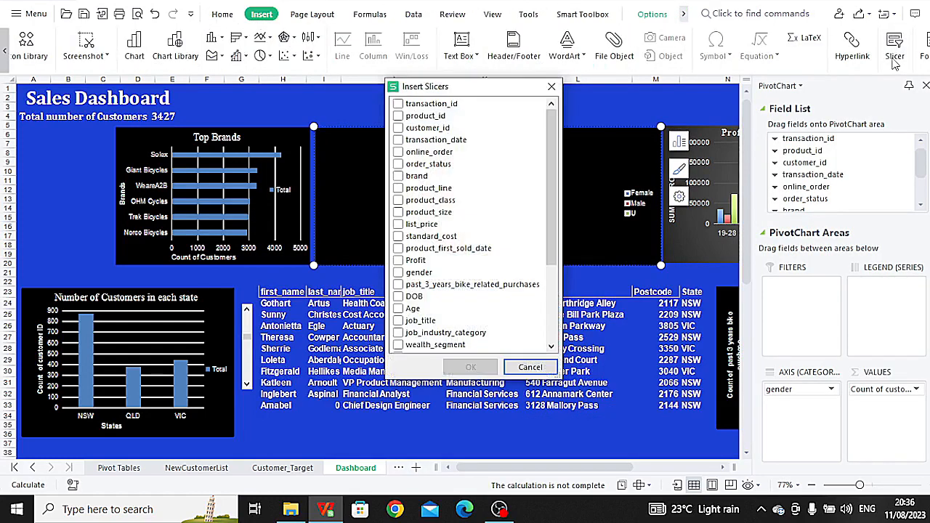
pyautogui.click(398, 260)
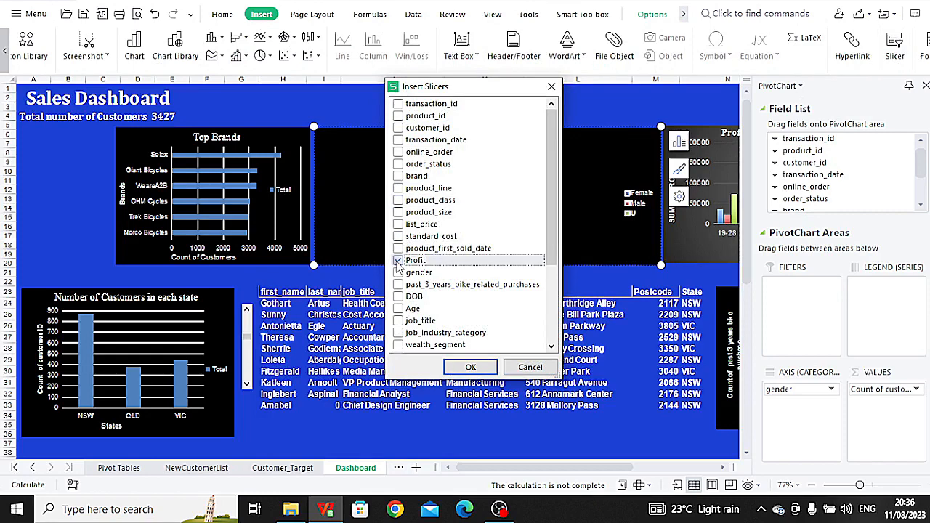
pyautogui.click(471, 367)
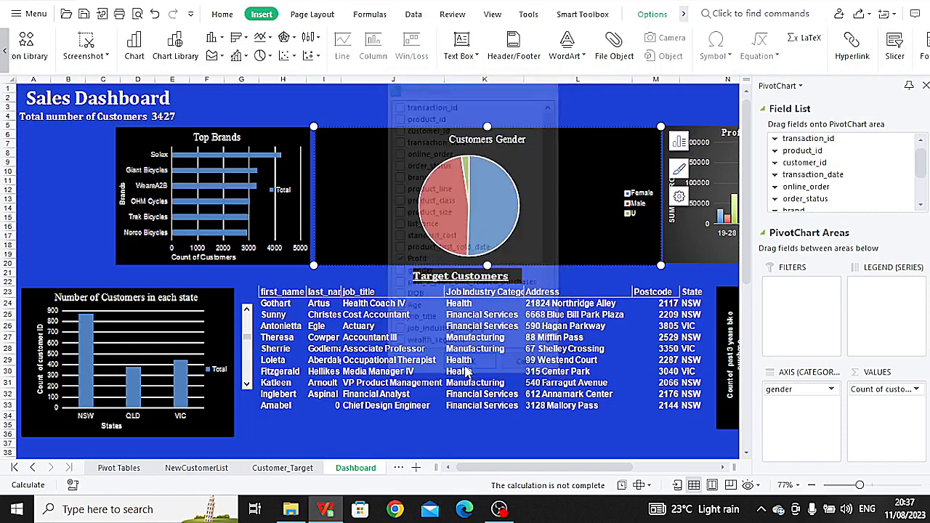
pyautogui.moveTo(313, 205); pyautogui.dragTo(112, 129)
pyautogui.moveTo(113, 275); pyautogui.dragTo(111, 280)
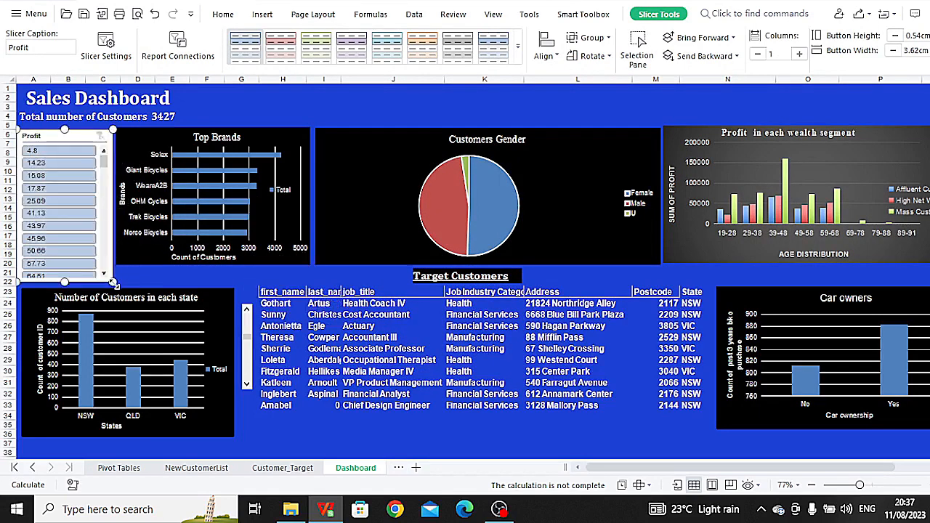
# - Connect the Profit slicer to all the listed pivot tables, PivotTable12 through PivotTable19
pyautogui.rightClick(102, 185)
pyautogui.click(179, 56)
pyautogui.click(331, 172)
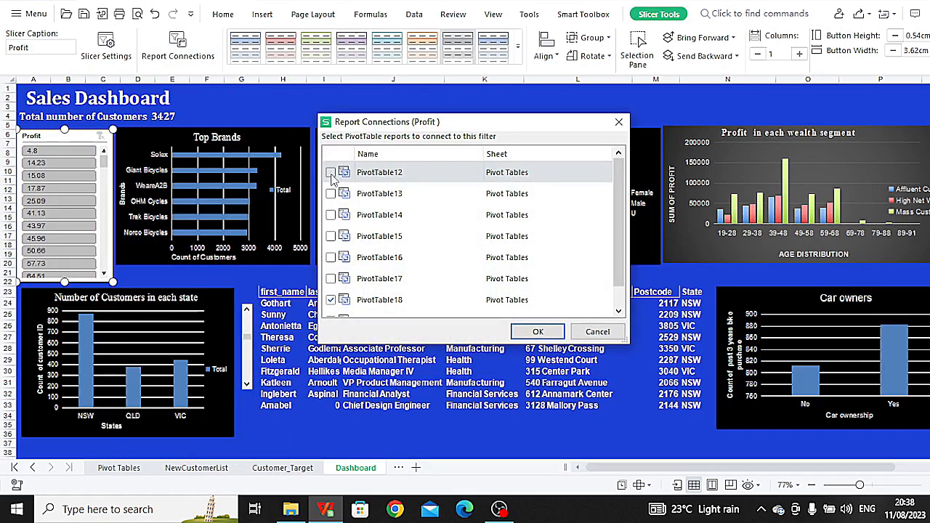
pyautogui.click(331, 193)
pyautogui.click(330, 214)
pyautogui.click(330, 242)
pyautogui.click(331, 257)
pyautogui.scroll(-1, 332, 261)
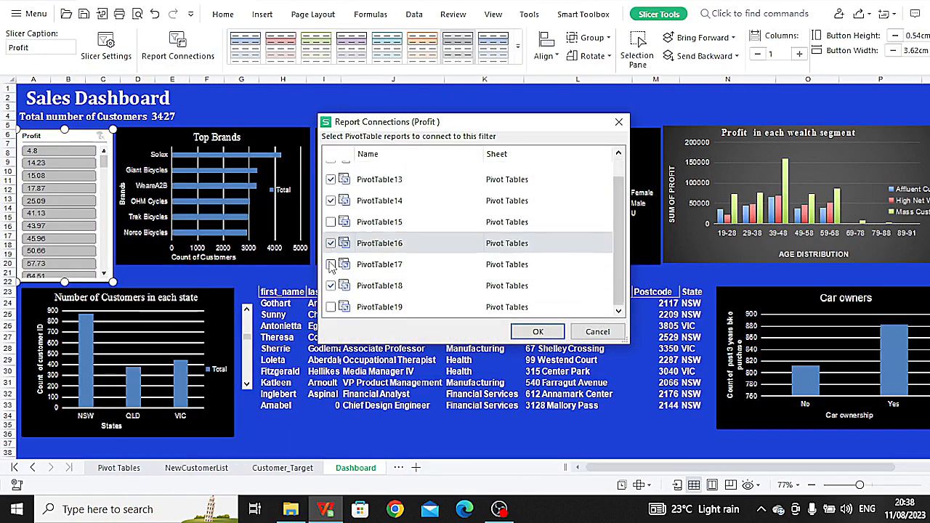
pyautogui.click(331, 222)
pyautogui.click(331, 264)
pyautogui.click(331, 307)
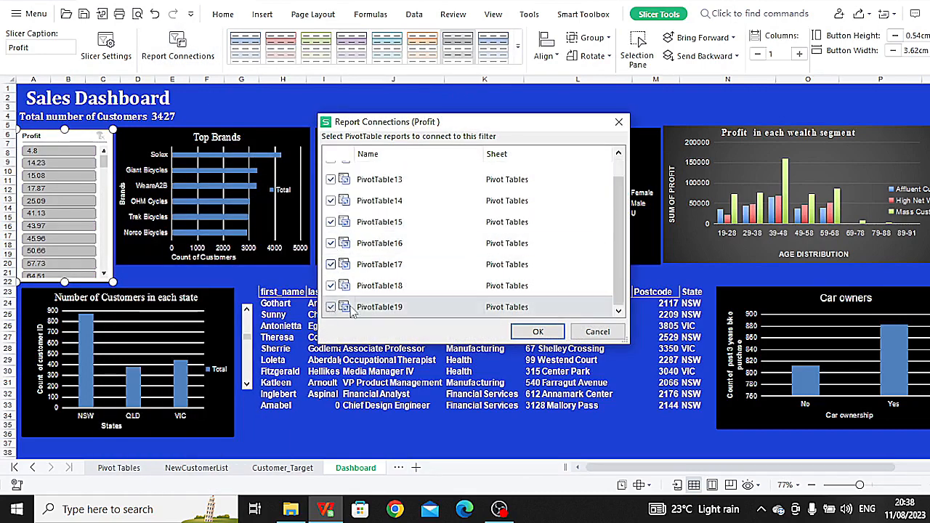
pyautogui.click(538, 331)
# - Filter the dashboard charts with the Profit slicer by 104.24 and, in turn, by 110.56
pyautogui.scroll(-5, 89, 192)
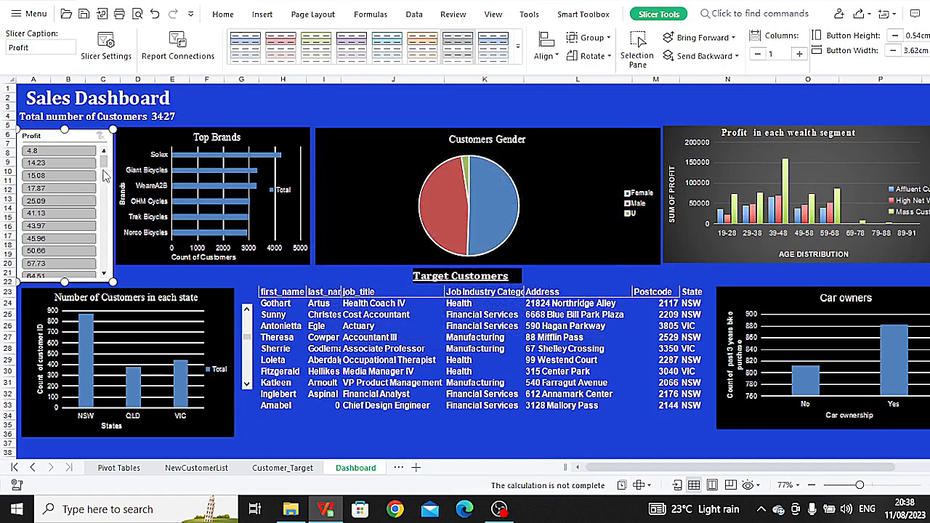
pyautogui.click(72, 157)
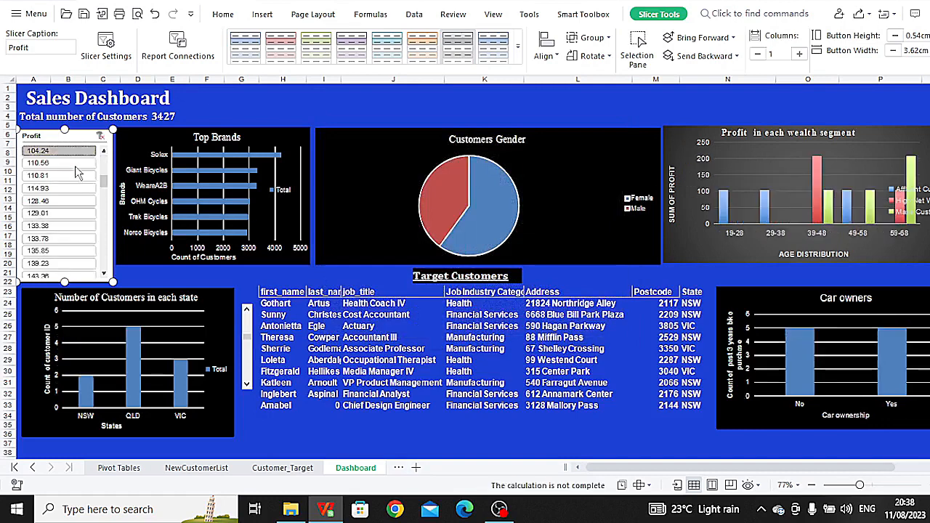
pyautogui.click(71, 163)
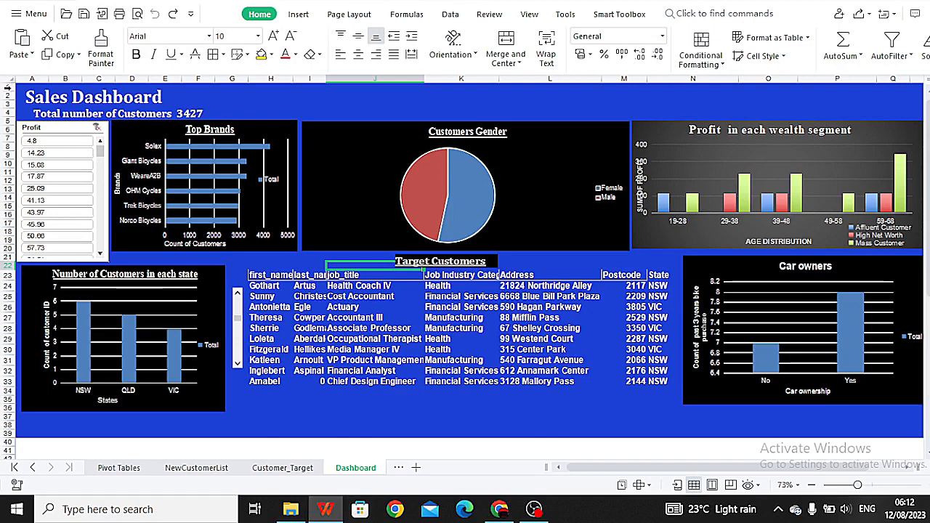
# - Insert three rows below row 1 of the Dashboard
pyautogui.rightClick(8, 87)
pyautogui.write('2')
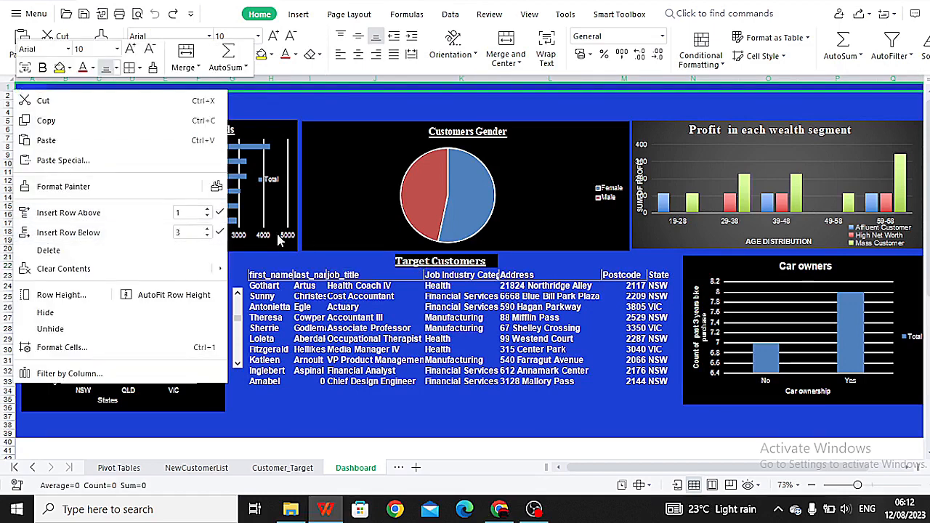
pyautogui.click(220, 234)
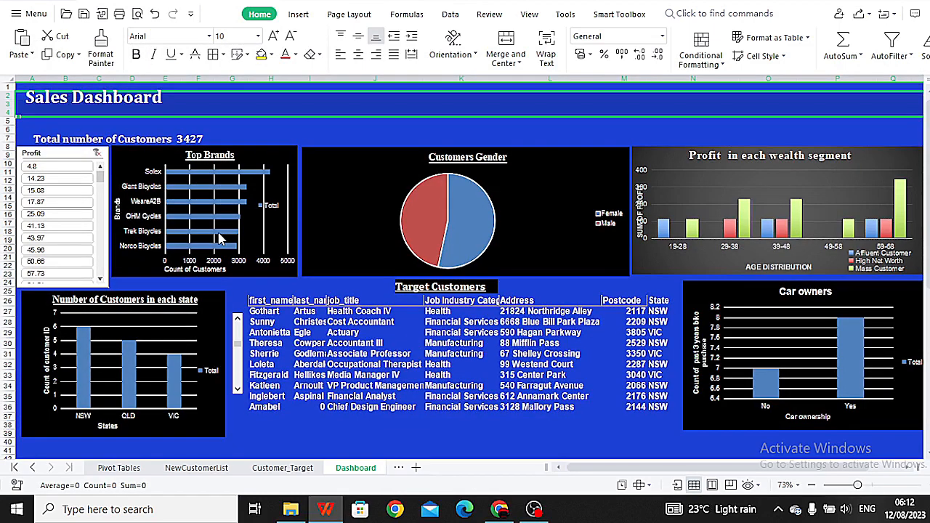
# - Set the "Total number of Customers" text to 20 pt and move its box slightly up, clear of the charts
pyautogui.click(224, 131)
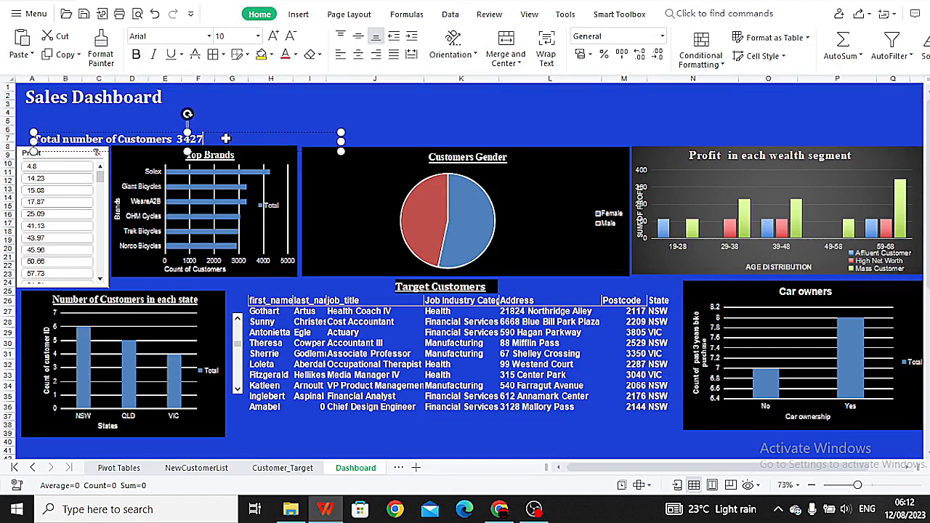
pyautogui.click(32, 137)
pyautogui.click(267, 35)
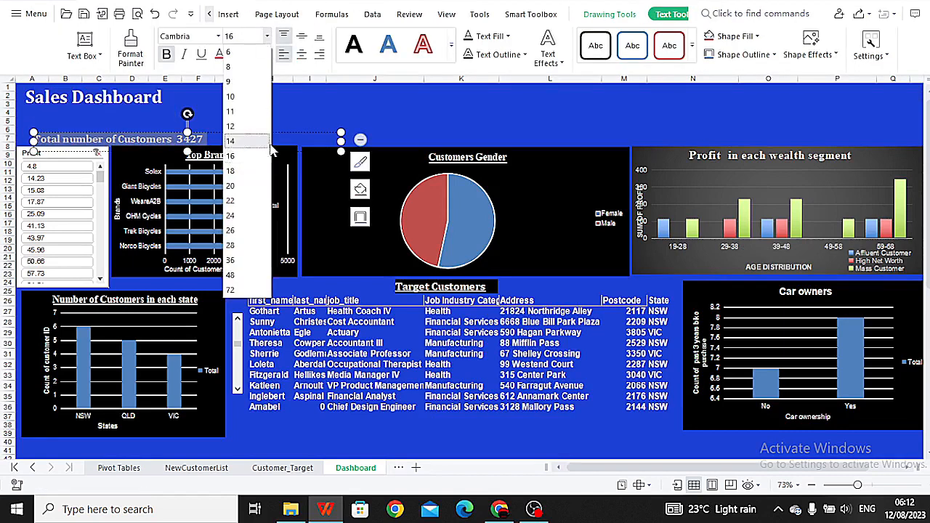
pyautogui.click(242, 186)
pyautogui.moveTo(222, 130); pyautogui.dragTo(222, 120)
# - Enlarge the Sales Dashboard title to 36 pt and keep it on a single line at the sheet's left edge
pyautogui.click(163, 97)
pyautogui.moveTo(163, 97); pyautogui.dragTo(25, 98)
pyautogui.click(268, 36)
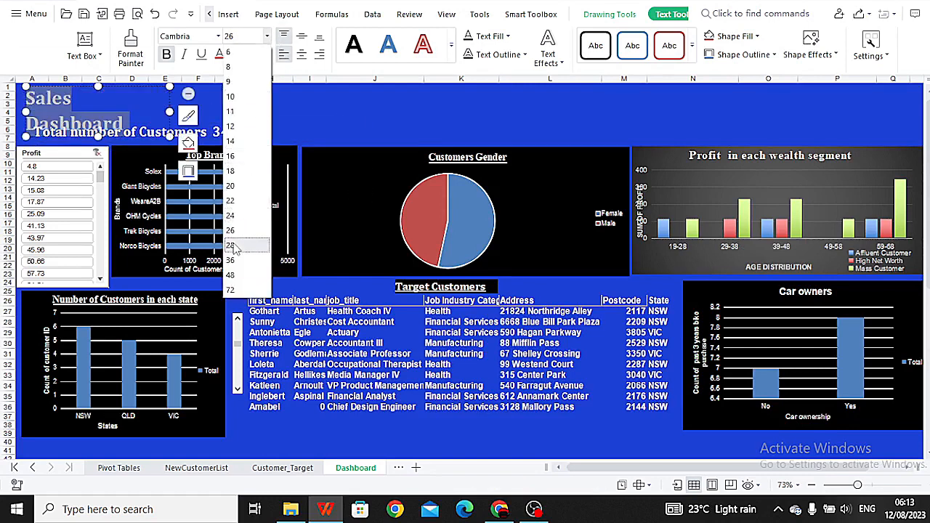
pyautogui.click(231, 246)
pyautogui.click(267, 36)
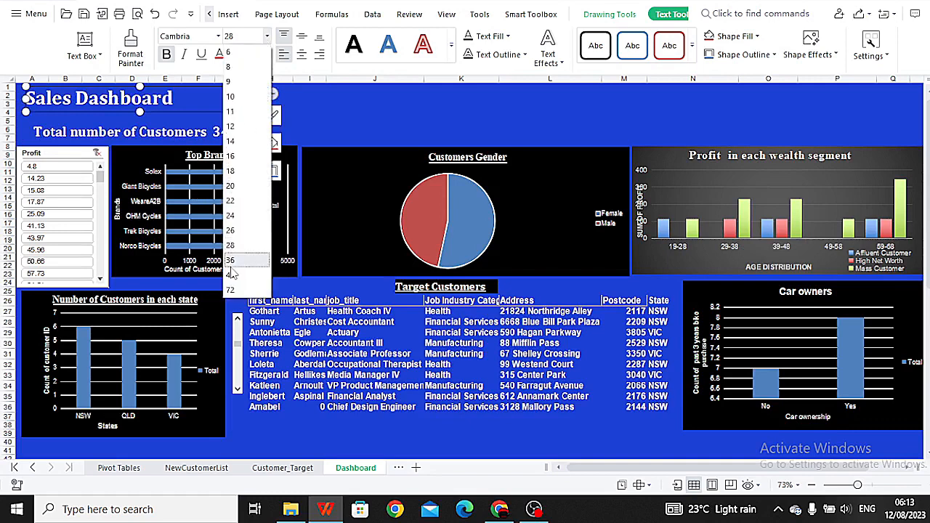
pyautogui.click(231, 268)
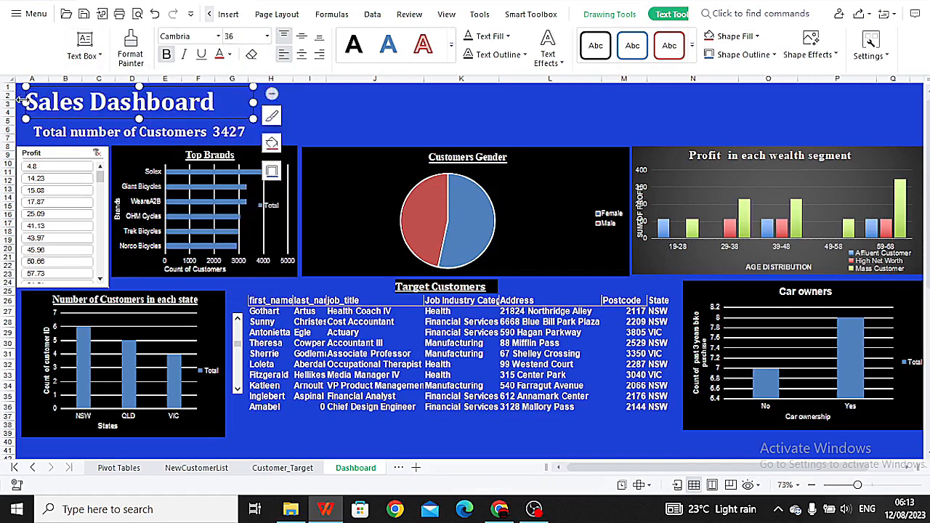
pyautogui.click(41, 132)
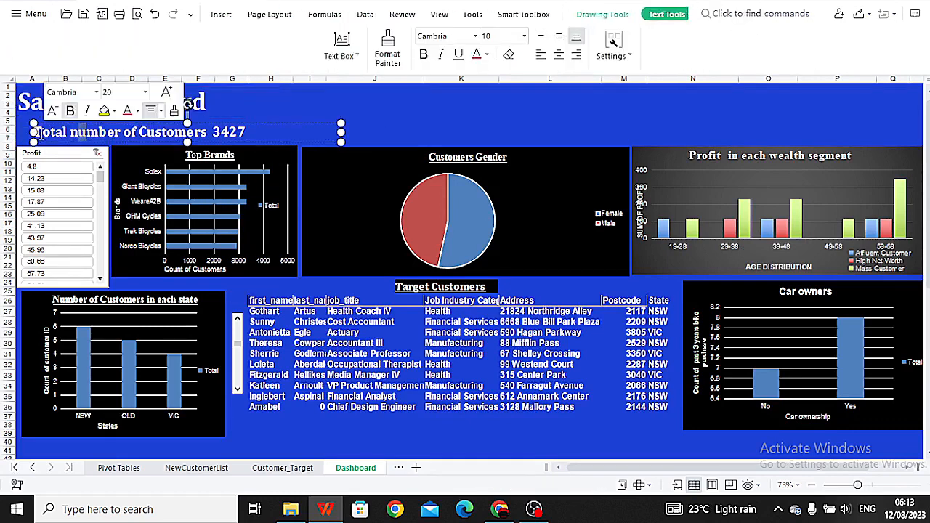
pyautogui.click(209, 14)
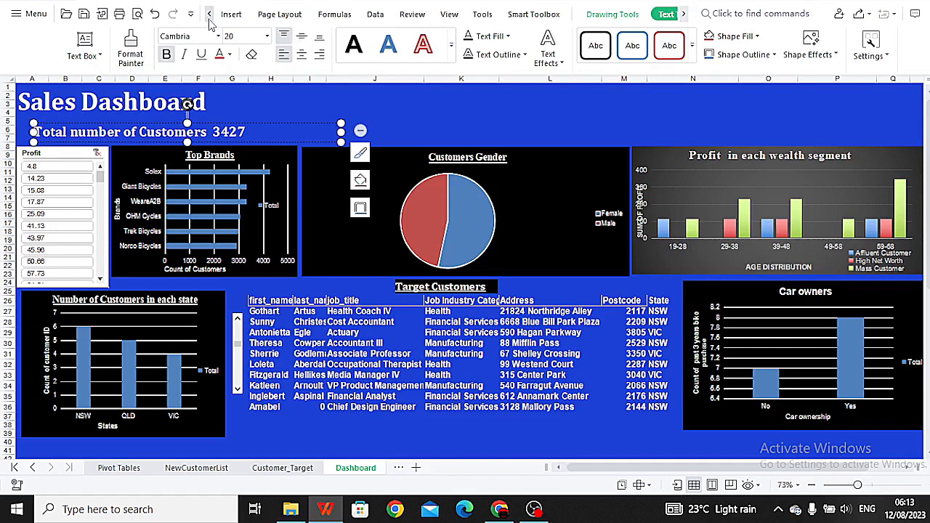
pyautogui.click(210, 14)
pyautogui.click(222, 16)
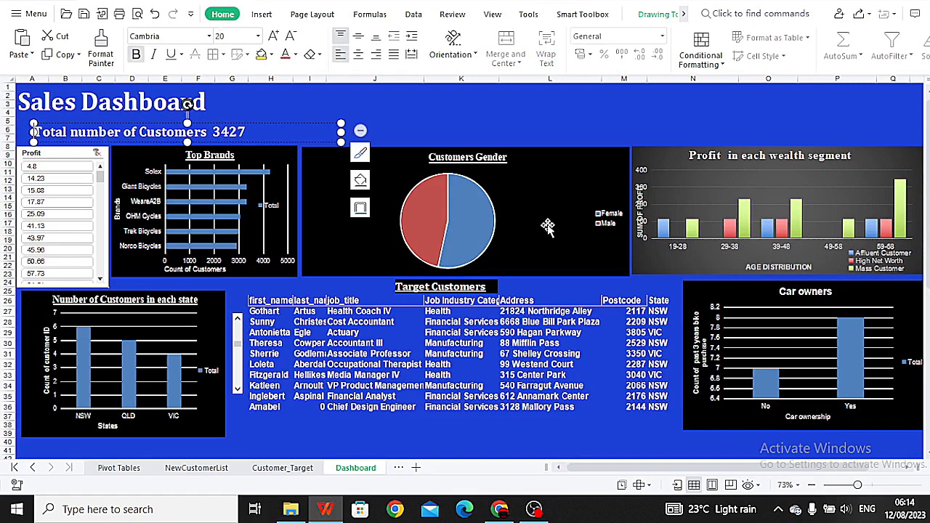
# - Shrink the plot area of the "Profit in each wealth segment" chart so its value labels clear the SUM OF PROFIT axis title
pyautogui.click(639, 205)
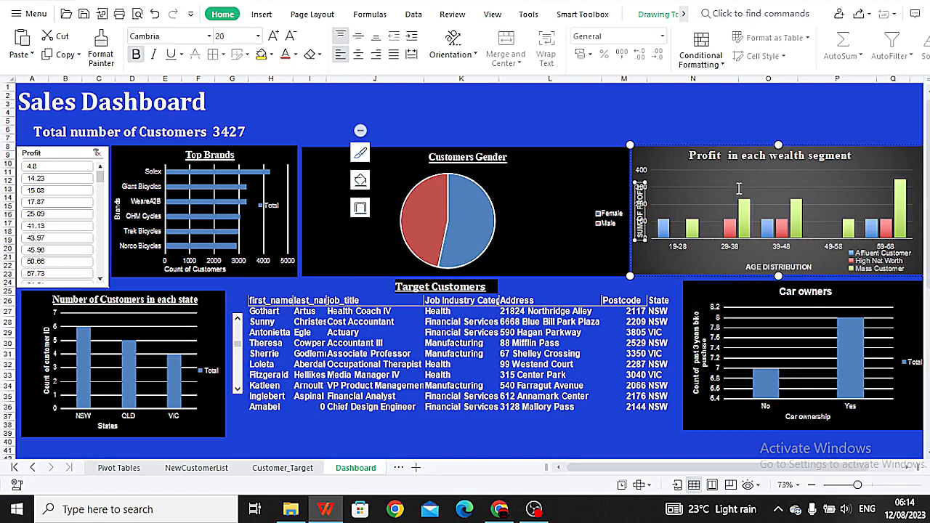
pyautogui.click(672, 170)
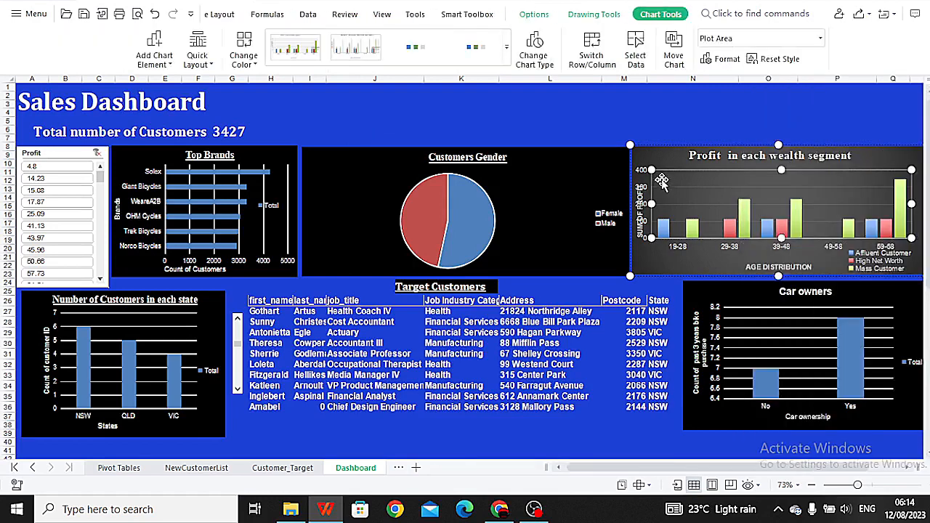
pyautogui.moveTo(672, 170); pyautogui.dragTo(670, 163)
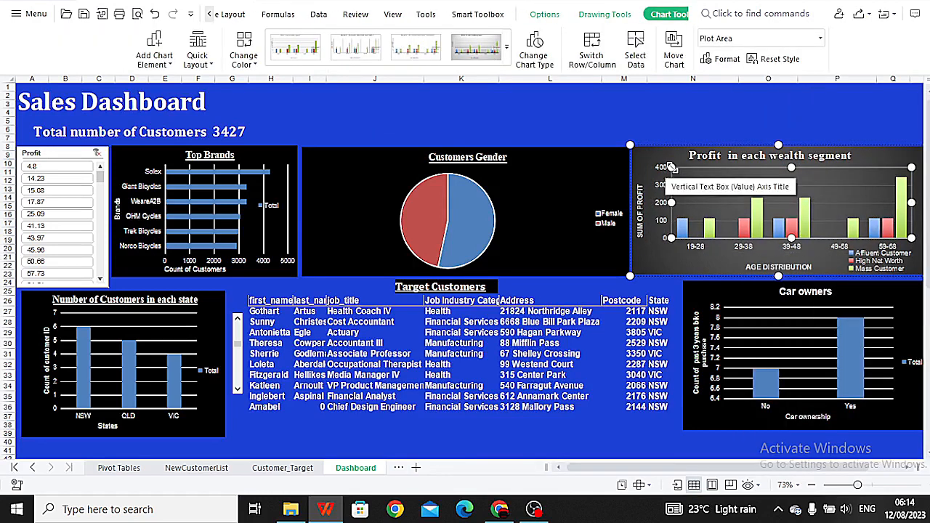
# - Switch to the Chrome task page and copy the Sprocket Central logo image from the task description
pyautogui.hotkey('alt', 'Tab')
pyautogui.moveTo(208, 212); pyautogui.dragTo(385, 253)
pyautogui.rightClick(383, 249)
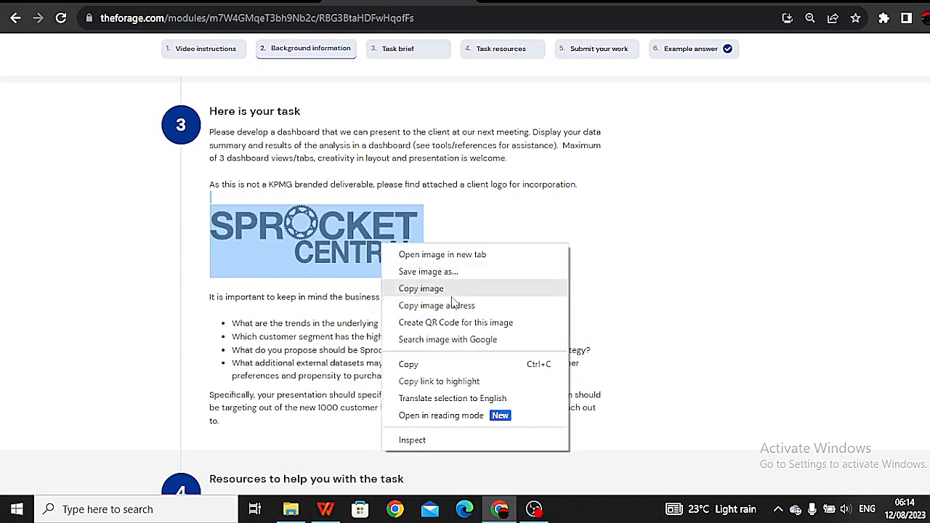
pyautogui.click(455, 292)
# - Paste the Sprocket Central logo into the Dashboard in WPS, shrink it to 3.38 × 10.26 cm and place it above the wealth segment chart
pyautogui.click(325, 509)
pyautogui.click(696, 105)
pyautogui.rightClick(697, 104)
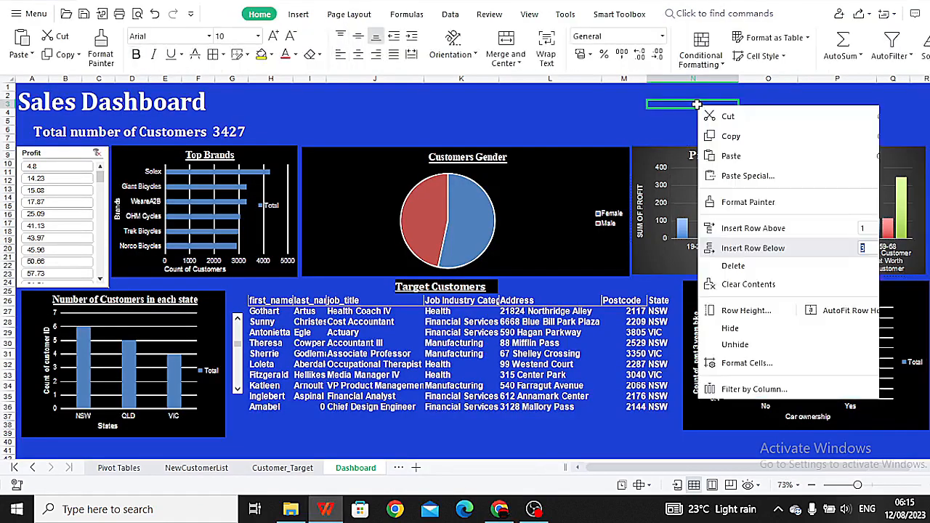
pyautogui.click(739, 157)
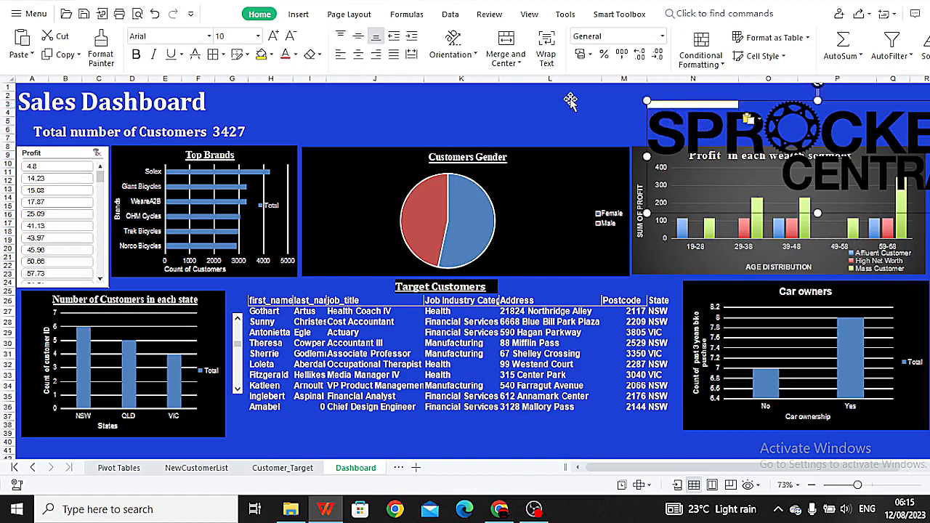
pyautogui.moveTo(675, 120); pyautogui.dragTo(427, 103)
pyautogui.moveTo(755, 135); pyautogui.dragTo(914, 122)
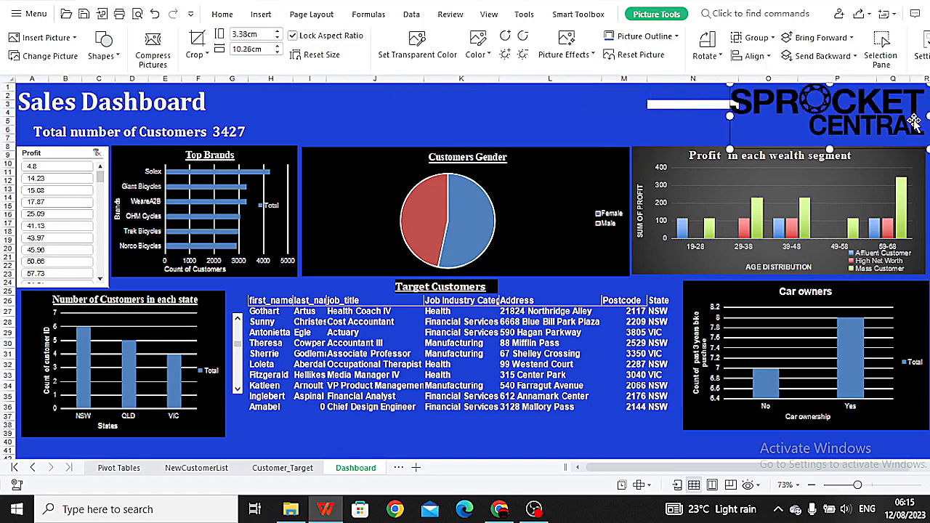
# - Fill the white cell N3 beside the logo with the same blue as the dashboard background
pyautogui.click(681, 105)
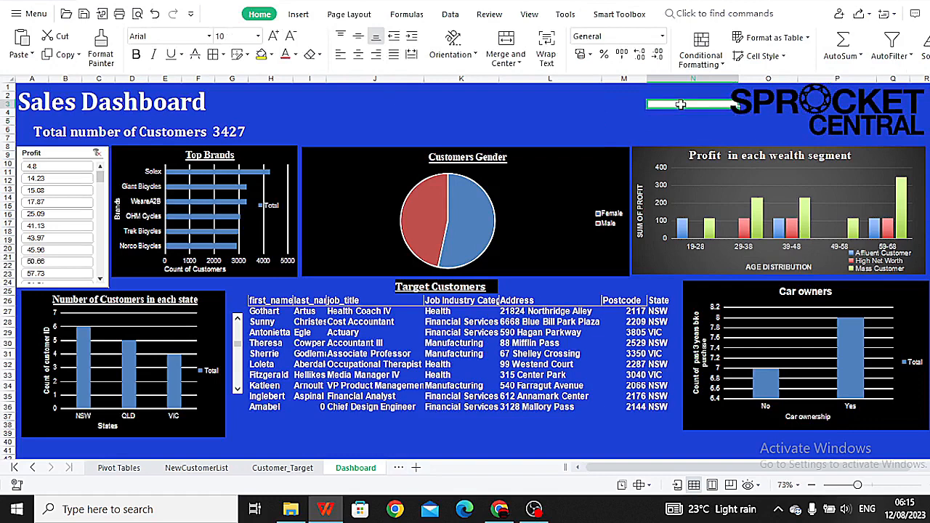
pyautogui.click(266, 56)
pyautogui.click(272, 56)
pyautogui.click(263, 222)
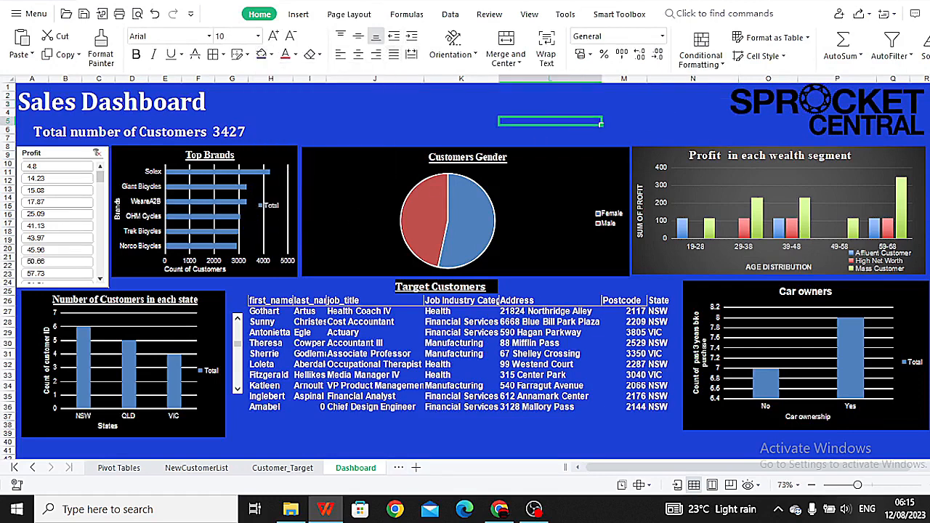
# - Give the Sprocket Central logo a white background fill and resize it to fit above the "Profit in each wealth segment" chart
pyautogui.click(845, 107)
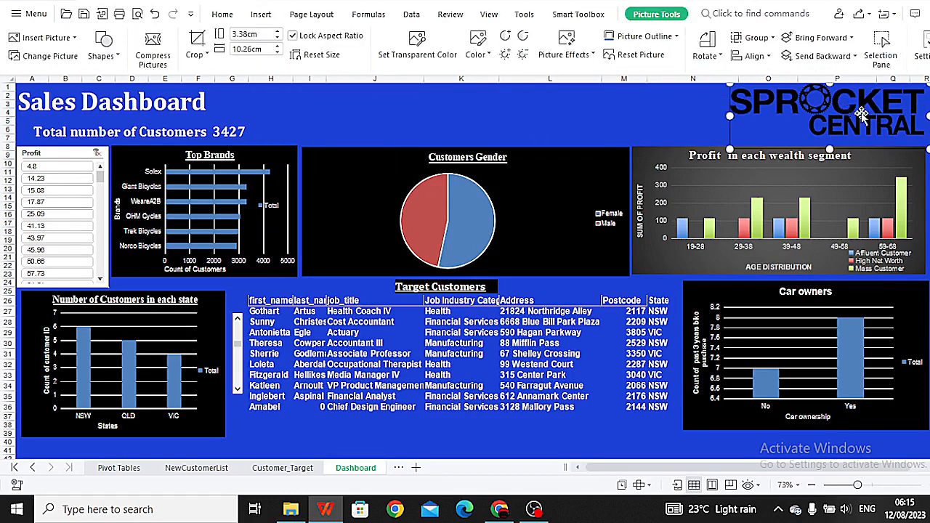
pyautogui.click(223, 14)
pyautogui.click(271, 56)
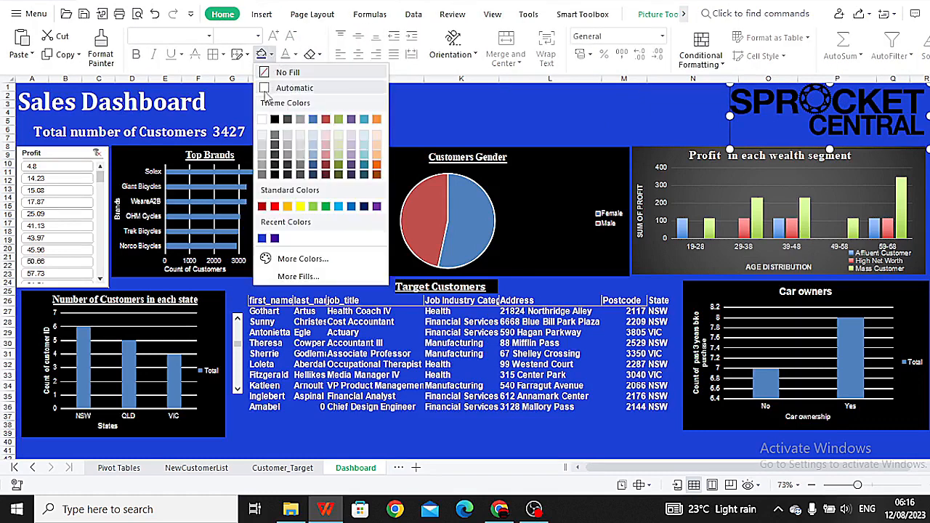
pyautogui.click(265, 87)
pyautogui.moveTo(926, 148); pyautogui.dragTo(925, 139)
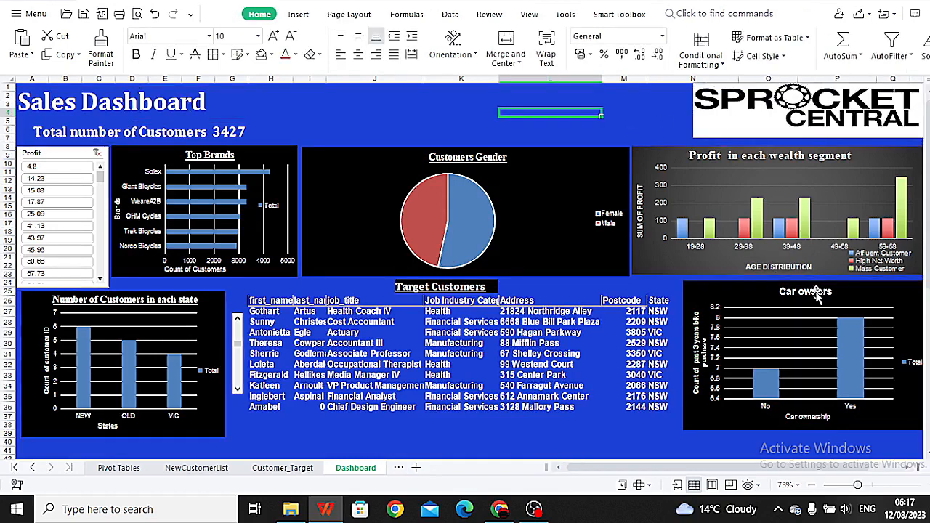
# - Underline the titles of the "Car owners" and "Profit in each wealth segment" charts
pyautogui.doubleClick(827, 292)
pyautogui.tripleClick(827, 292)
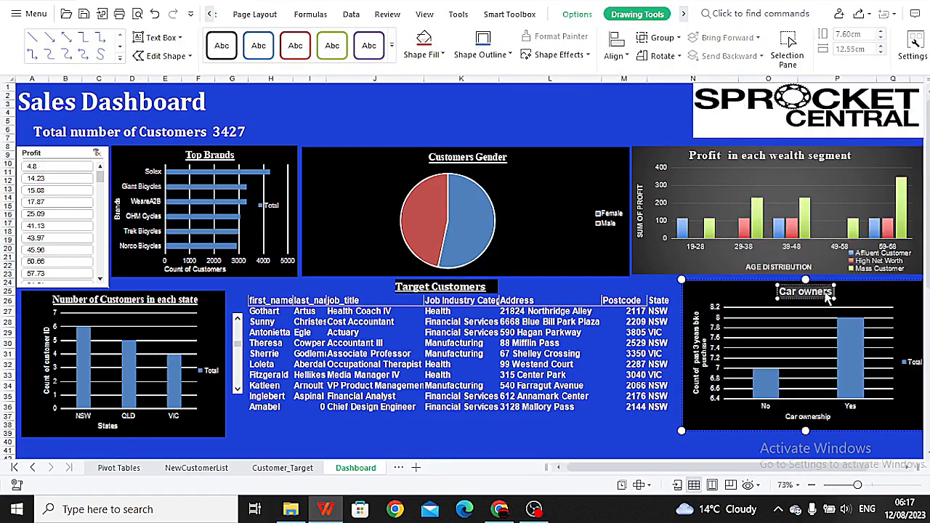
pyautogui.click(783, 168)
pyautogui.click(854, 158)
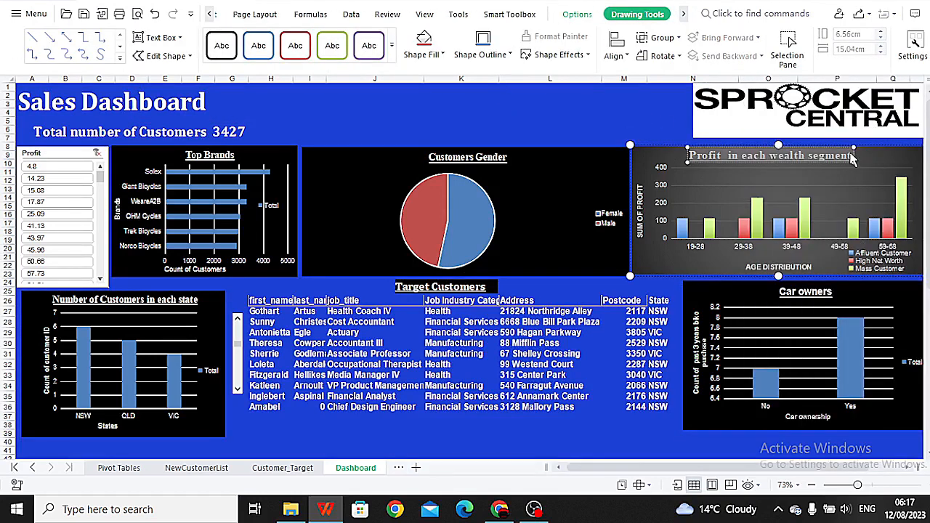
pyautogui.click(448, 114)
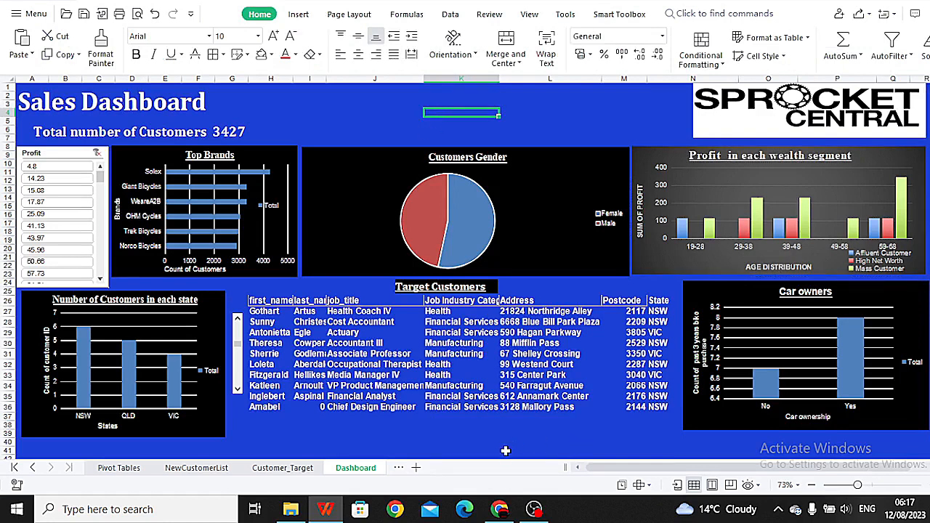
# - Insert two rows above row 24 to separate the two chart rows, and slightly enlarge the "Car owners" chart
pyautogui.click(9, 281)
pyautogui.rightClick(9, 281)
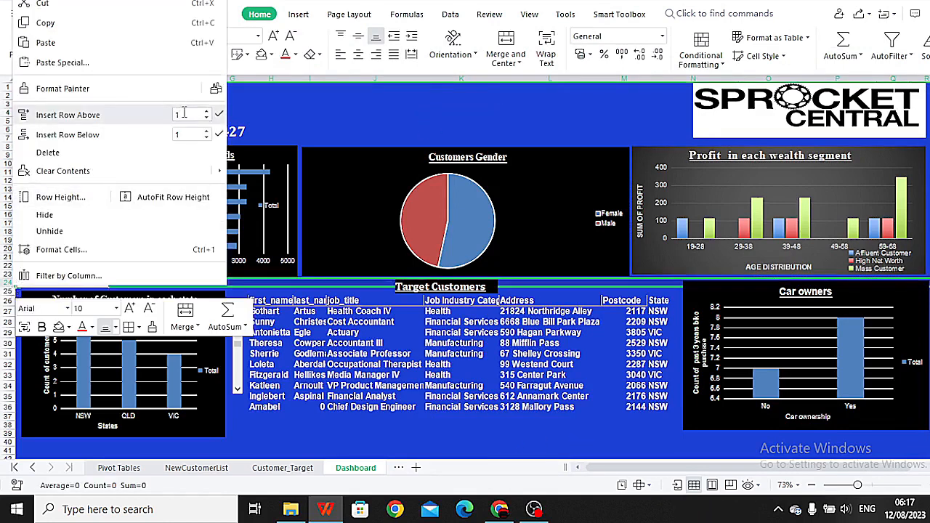
pyautogui.click(219, 114)
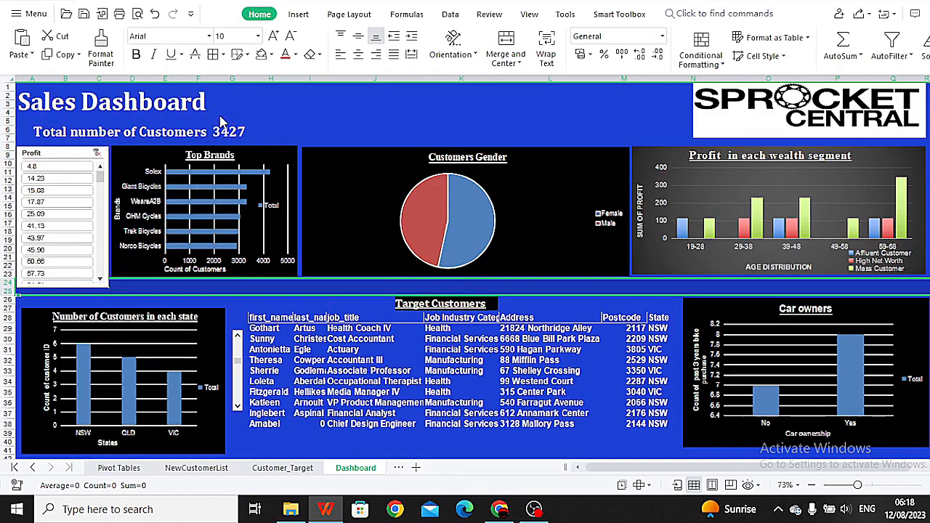
pyautogui.click(683, 444)
pyautogui.click(266, 328)
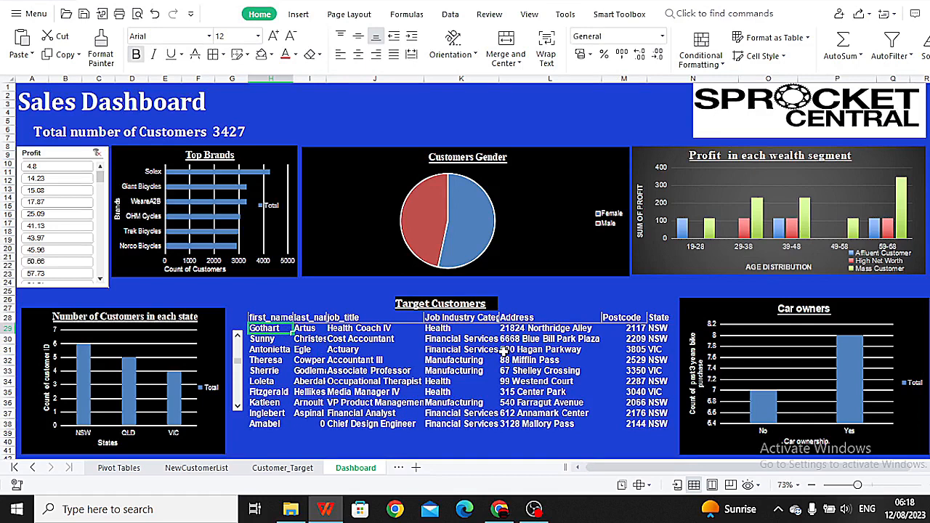
# - Clear the filter on the Profit slicer so all profit values are included
pyautogui.rightClick(75, 154)
pyautogui.click(48, 156)
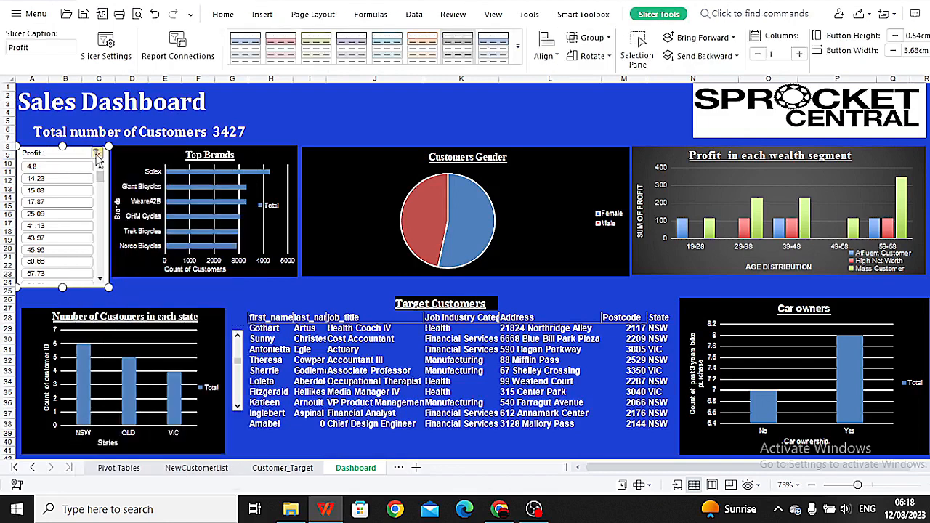
pyautogui.click(98, 155)
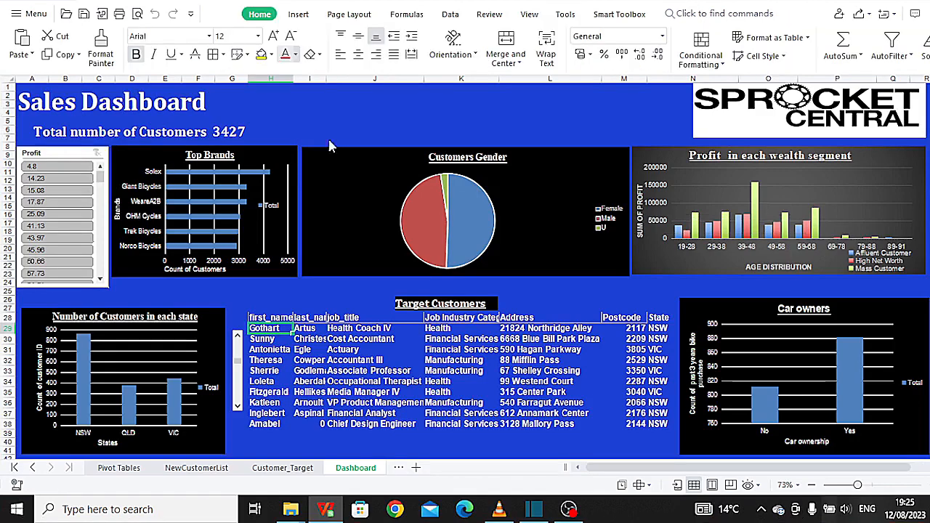
# - Capture a rectangular screen snip of the whole dashboard area, from the title down to the lower charts
pyautogui.press('super+shift+s')
pyautogui.moveTo(13, 82); pyautogui.dragTo(929, 460)
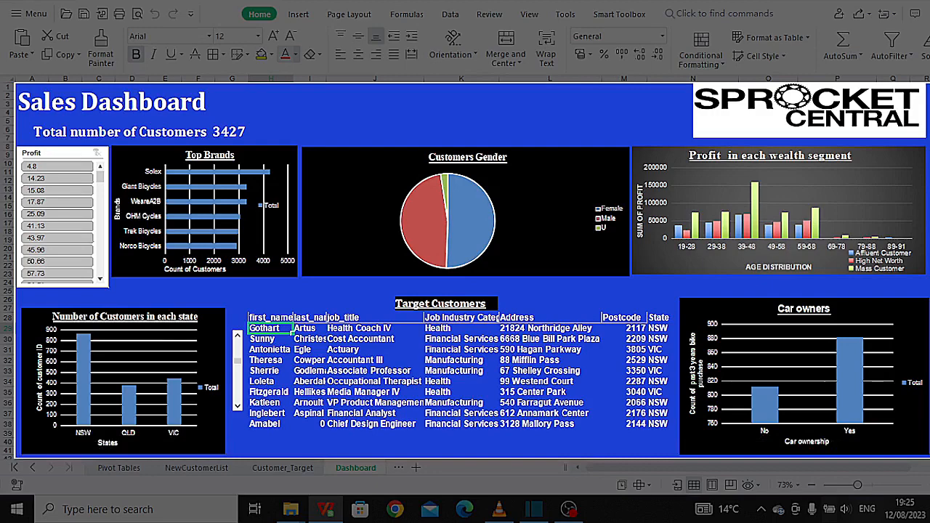
pyautogui.moveTo(929, 458); pyautogui.dragTo(929, 458)
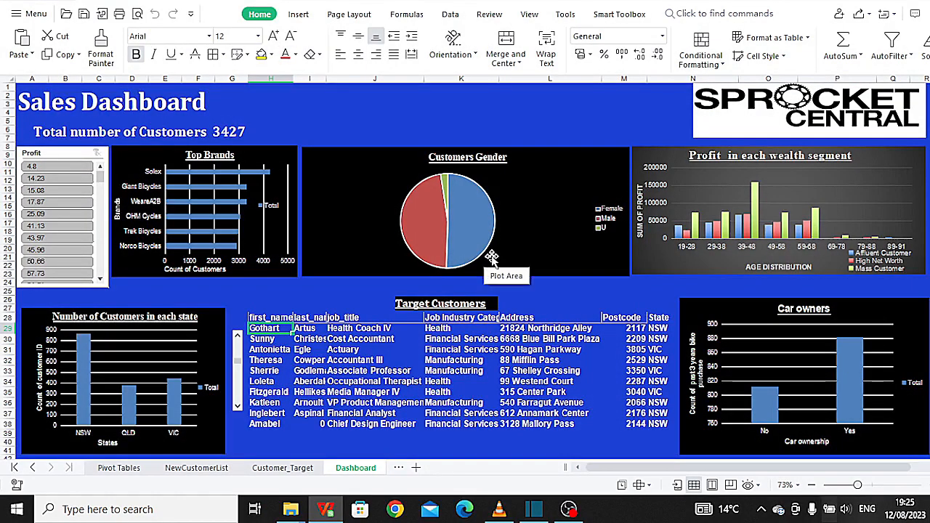
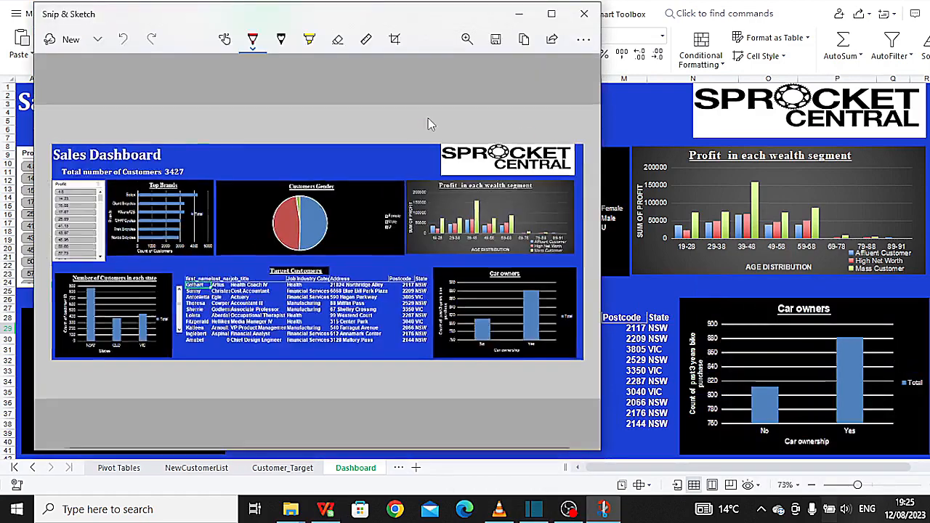
# - Start saving the dashboard snip as a PNG in the Pictures folder, clearing the suggested file name before the extension
pyautogui.click(496, 40)
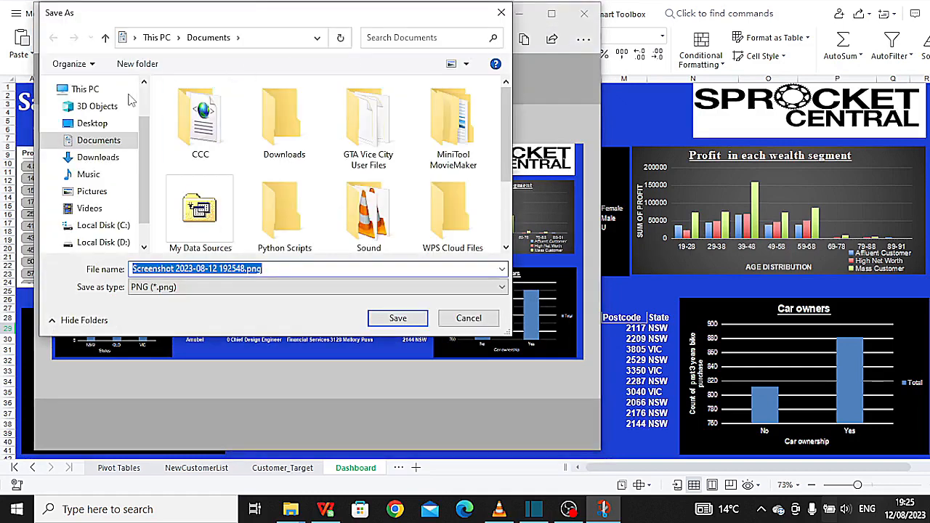
pyautogui.click(92, 191)
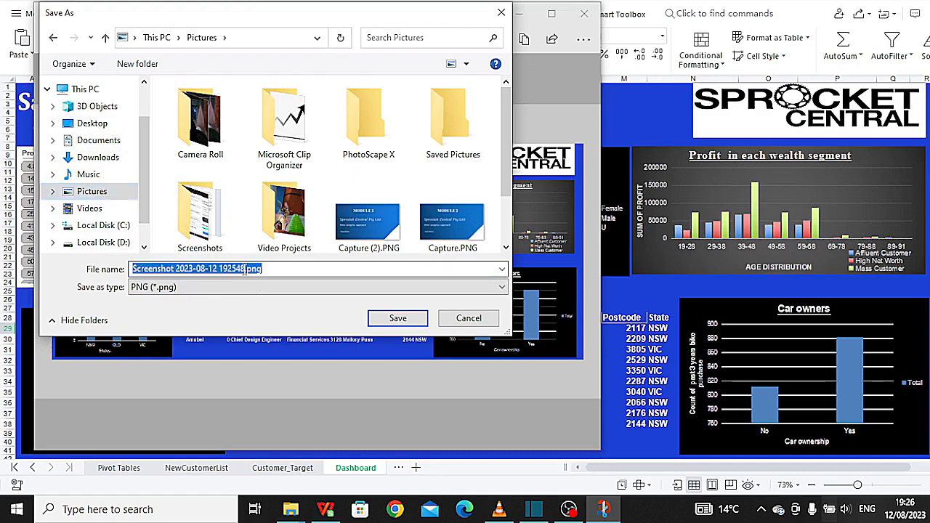
pyautogui.moveTo(246, 269); pyautogui.dragTo(122, 270)
pyautogui.press('BackSpace')
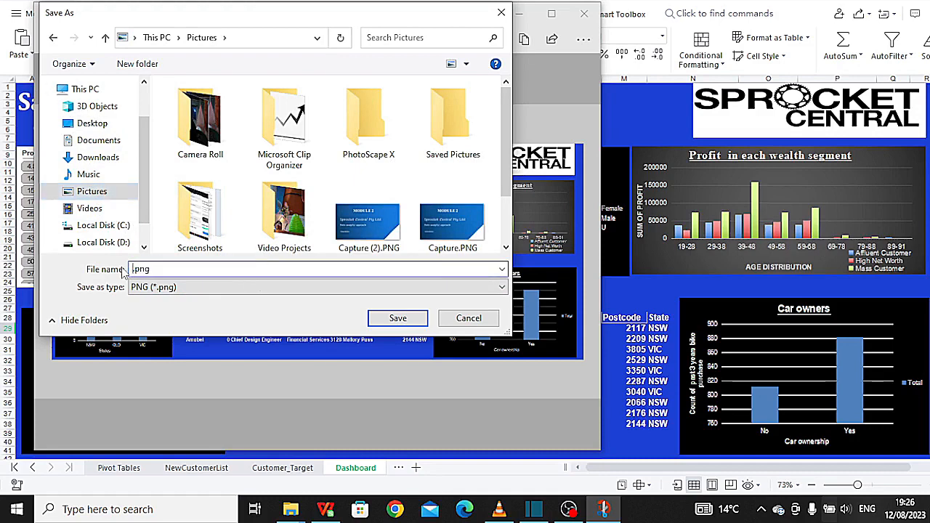